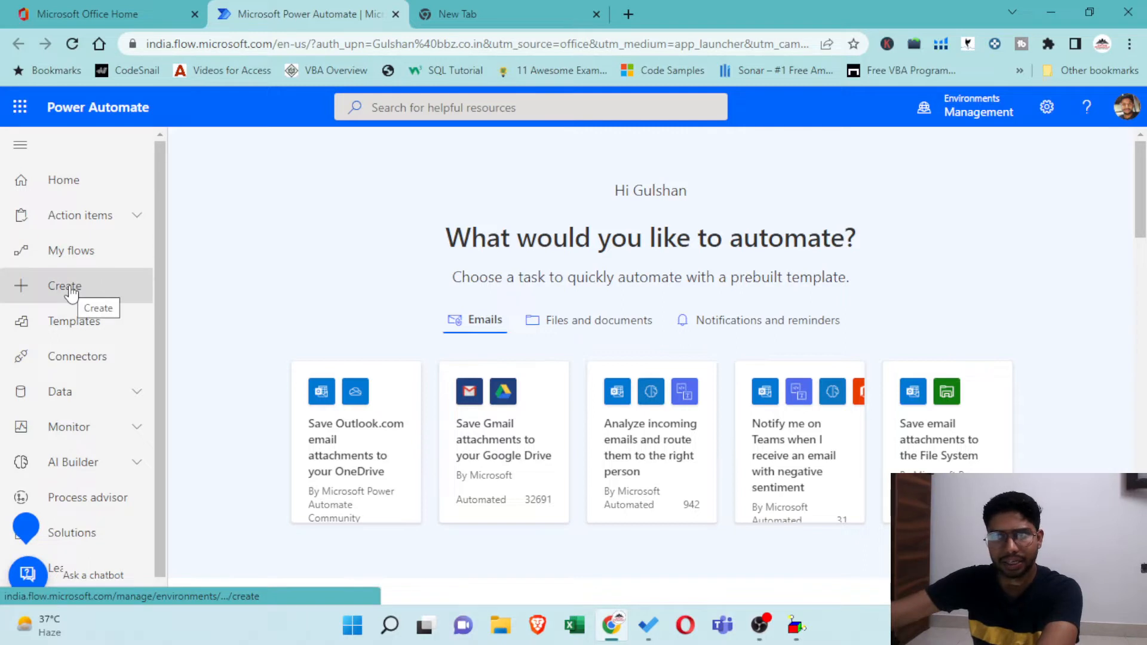
Start a new automated cloud flow and name it MailtoExcel.
click(41, 292)
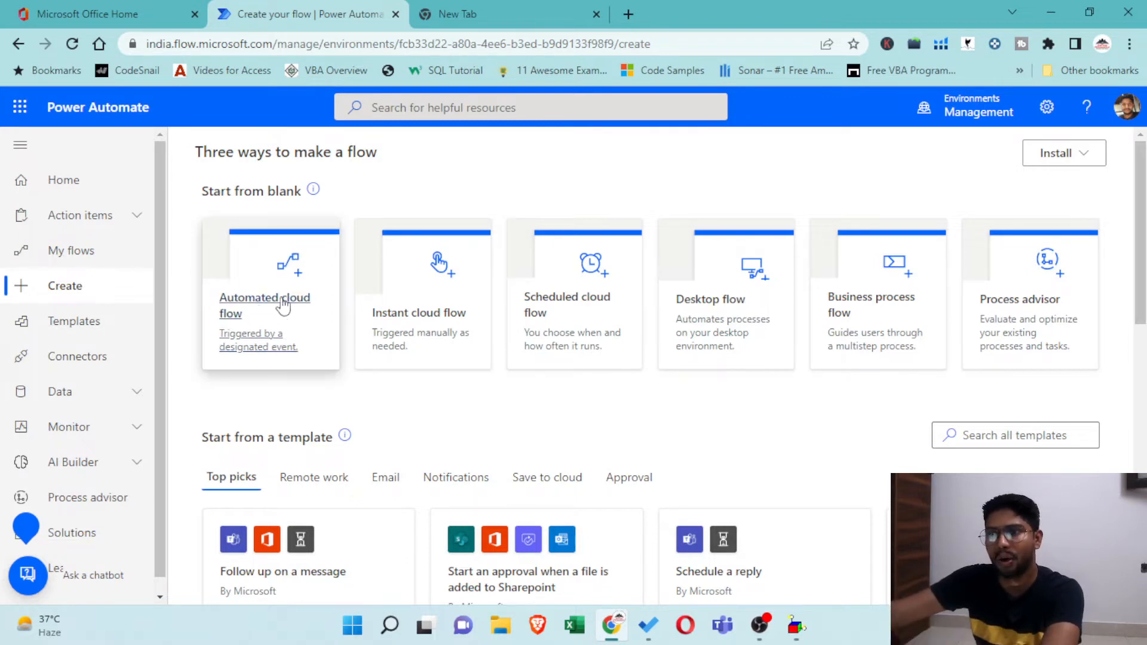
click(258, 303)
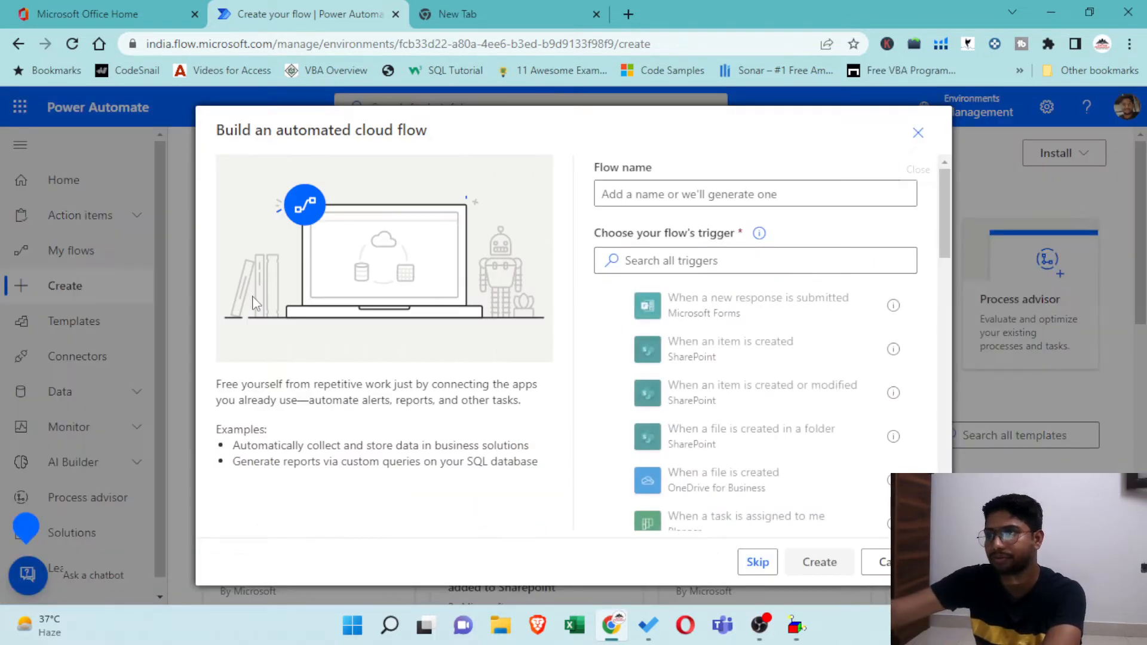
click(639, 189)
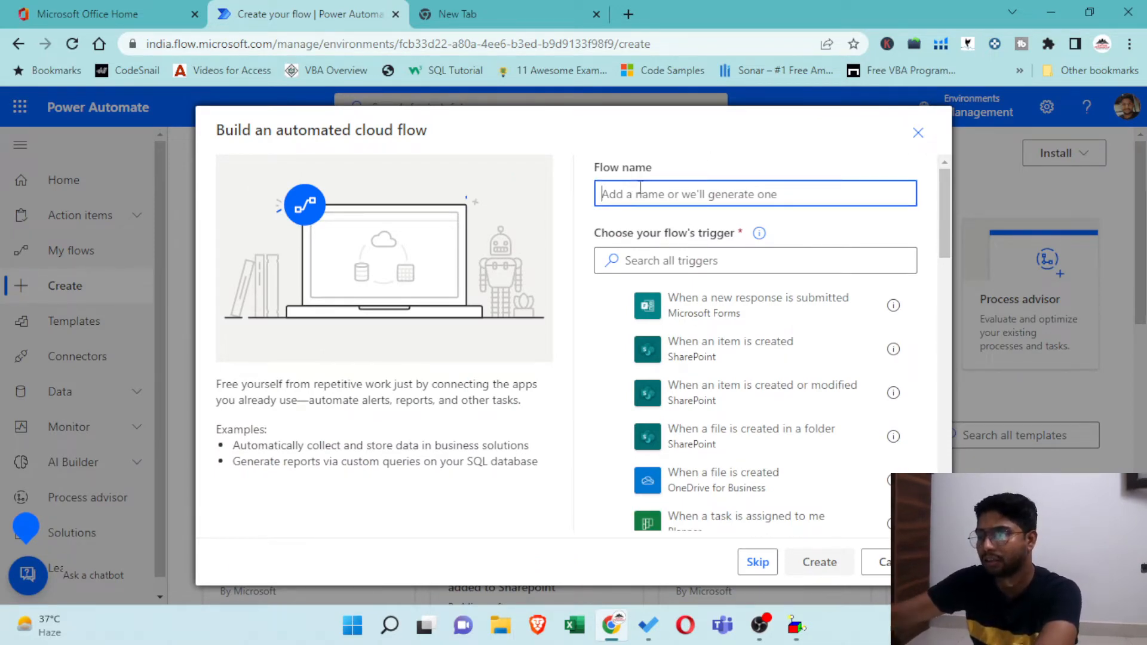
text(Mail)
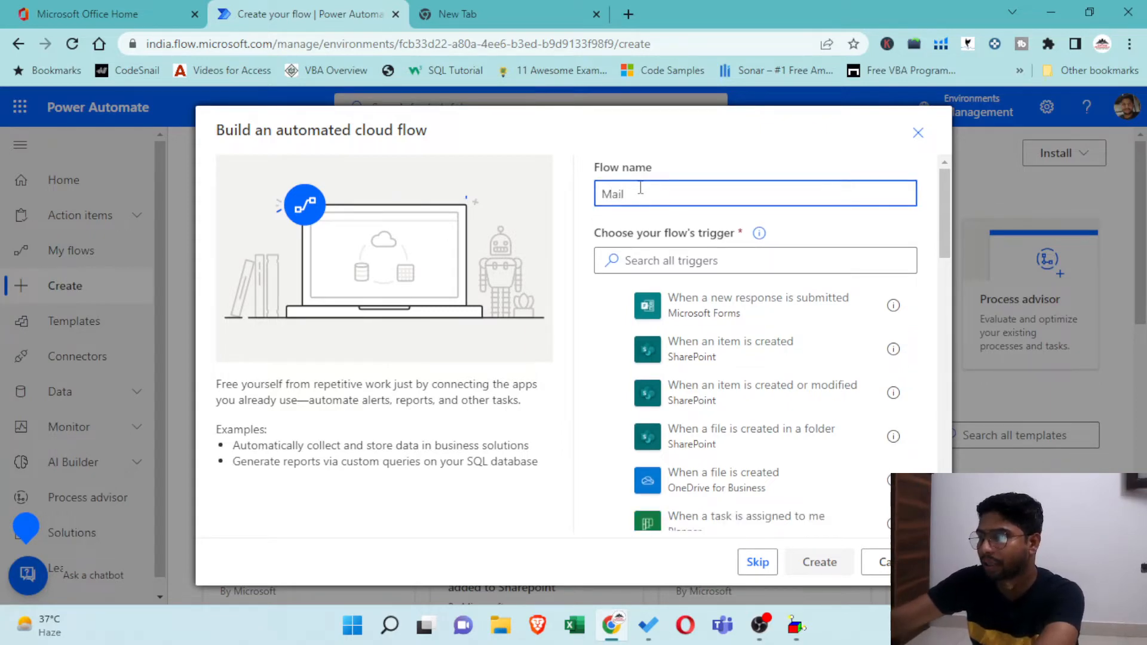
text(toExcel)
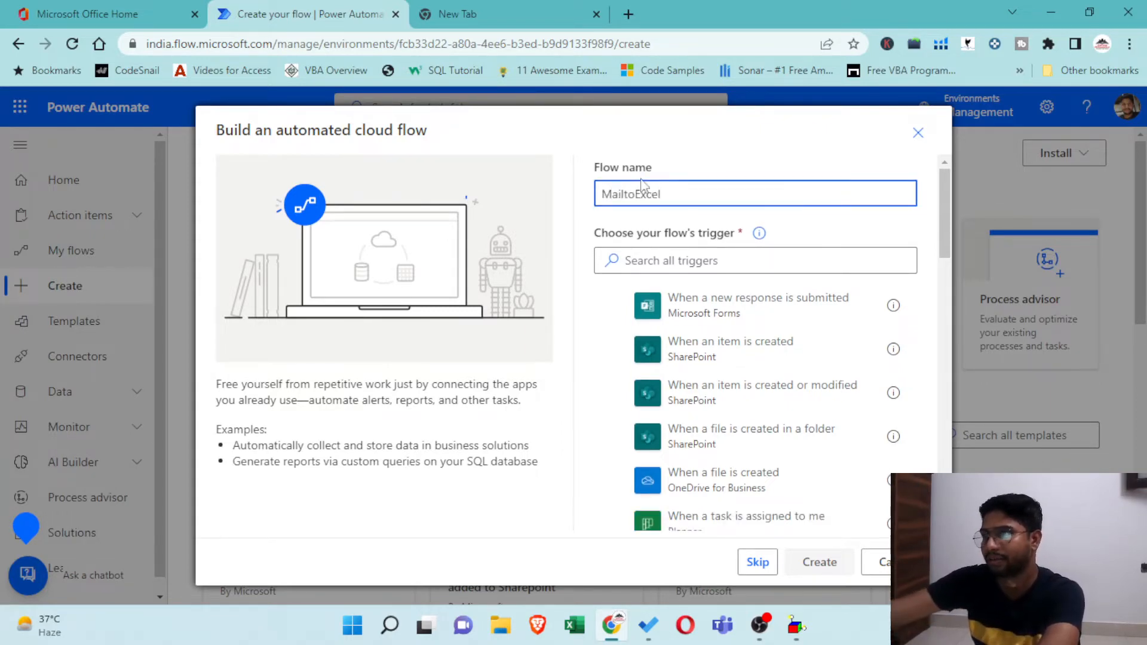
Search the triggers for mail, choose Office 365 Outlook's new email in a shared mailbox (V2) trigger, and create the flow.
click(675, 263)
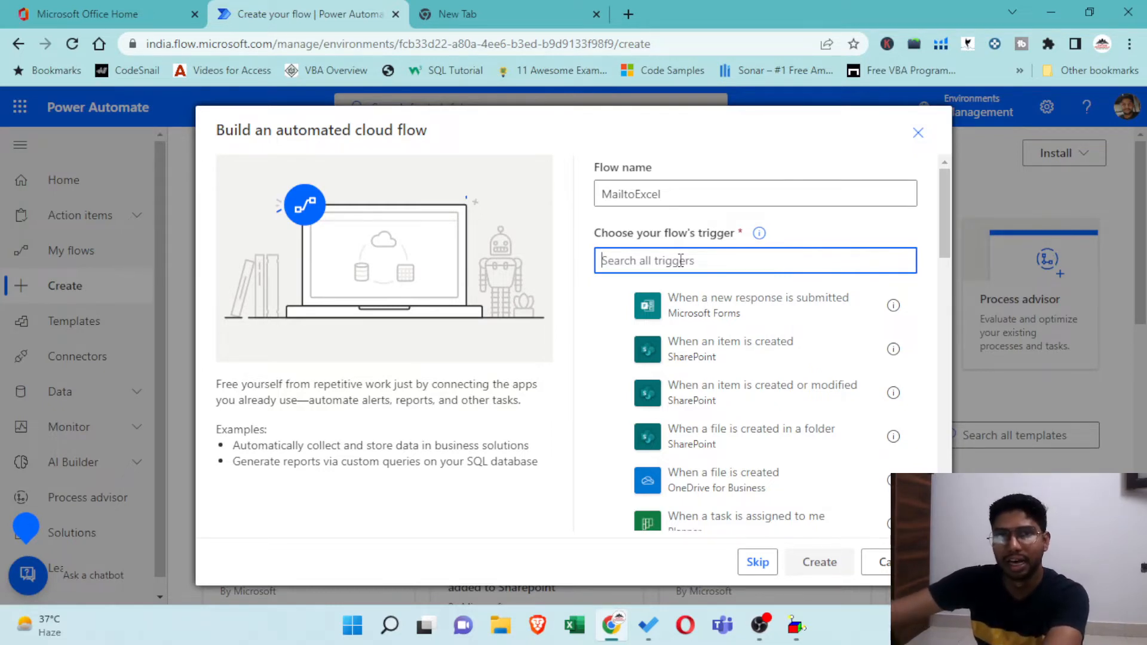
text(mail)
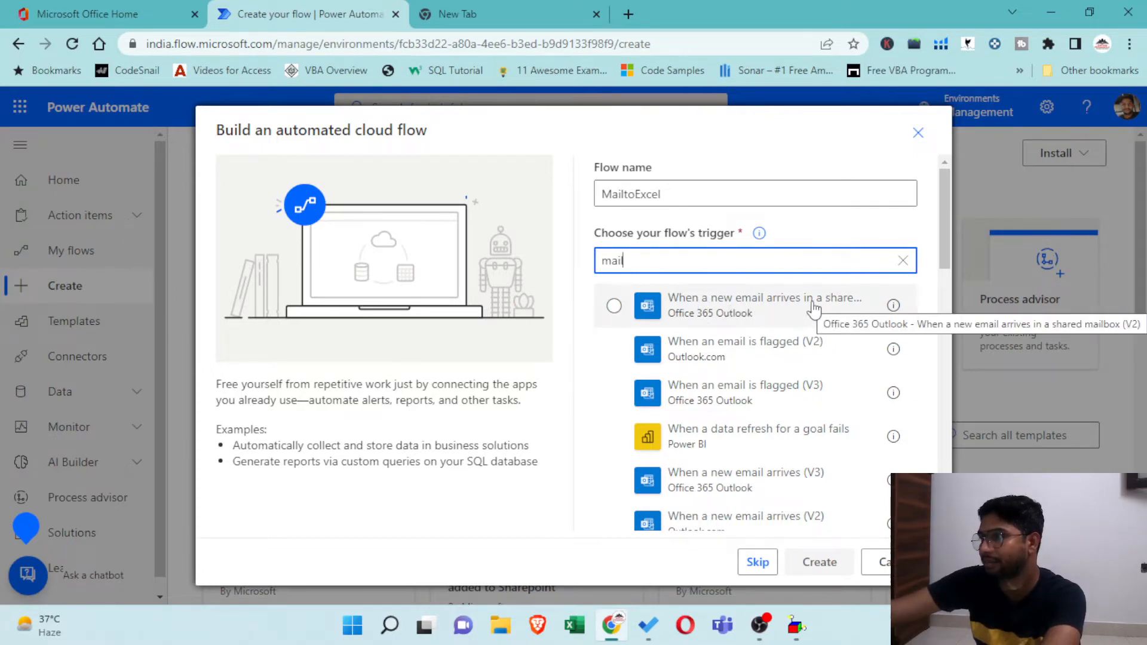
scroll(768, 376, down, 5)
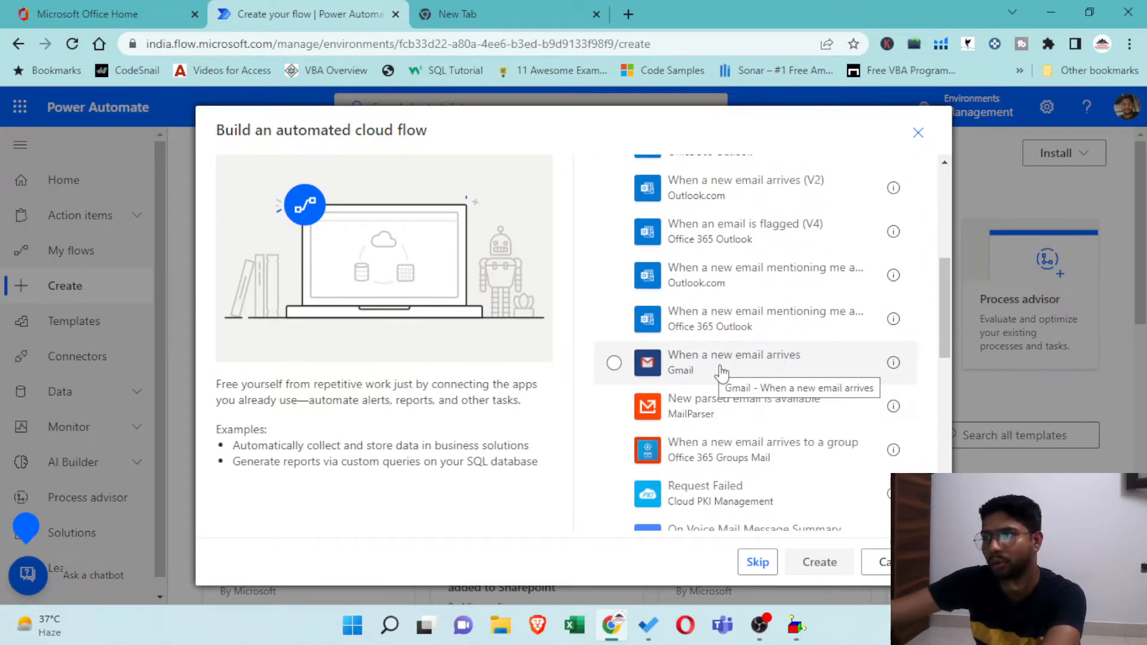
scroll(726, 371, up, 5)
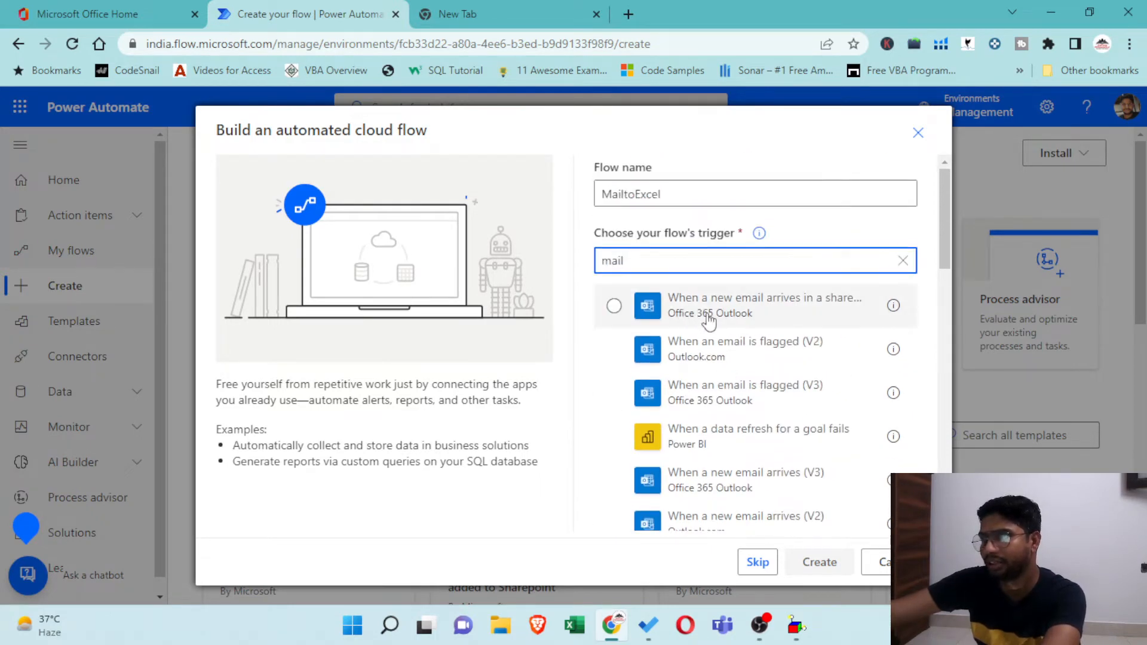
click(724, 307)
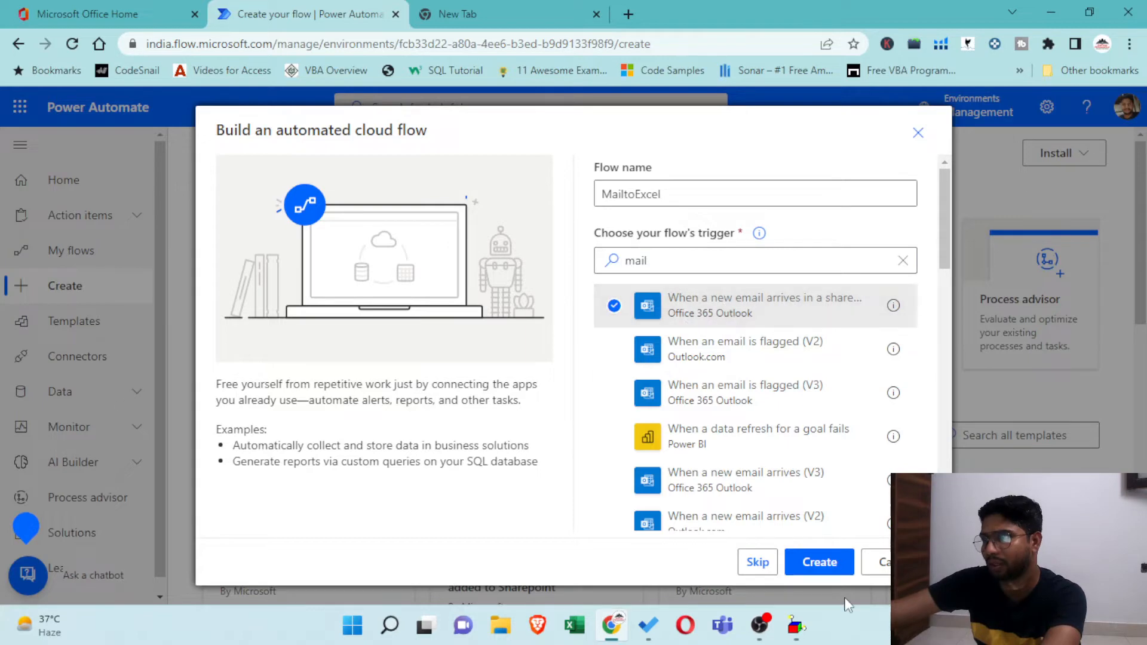
click(821, 564)
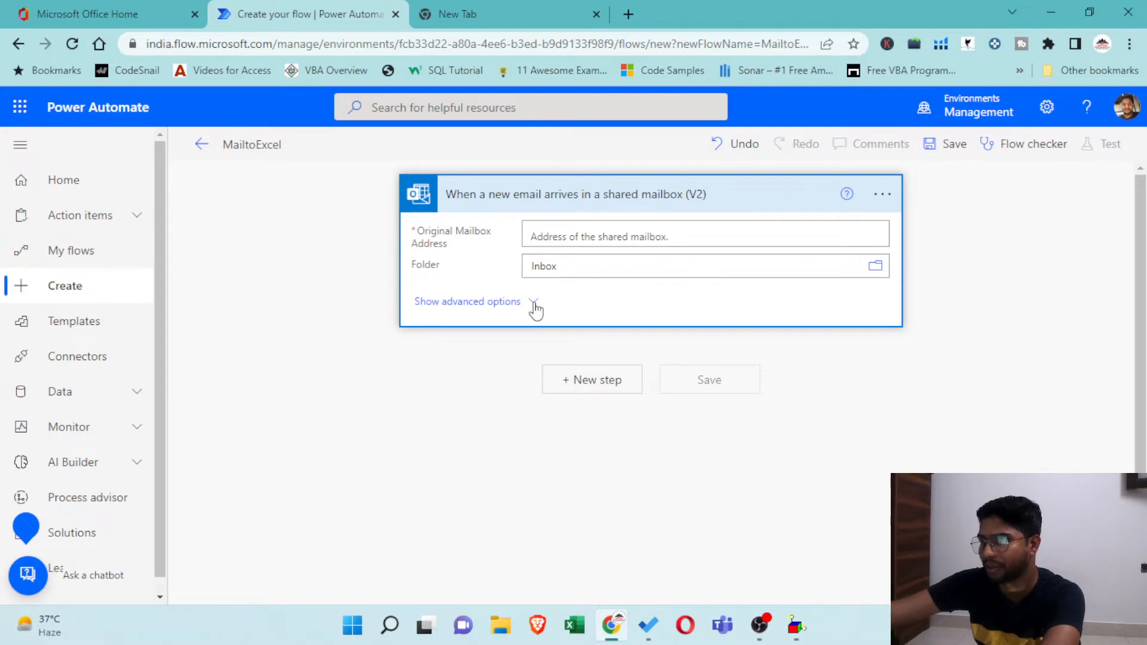
Delete the shared mailbox trigger from the flow.
click(578, 225)
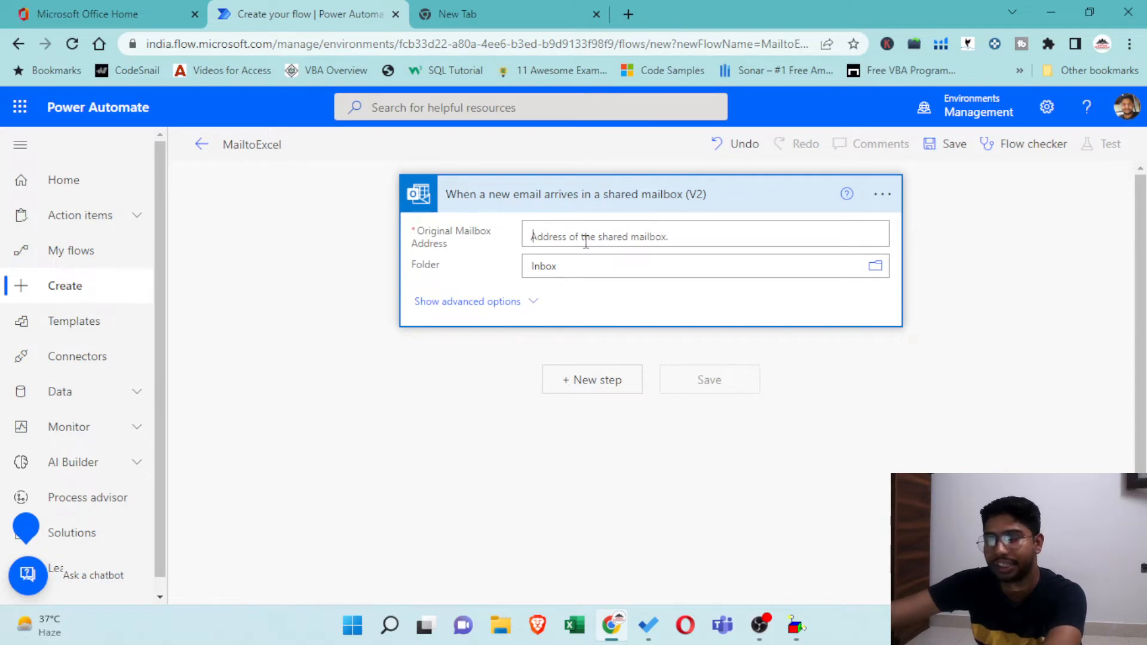
click(881, 195)
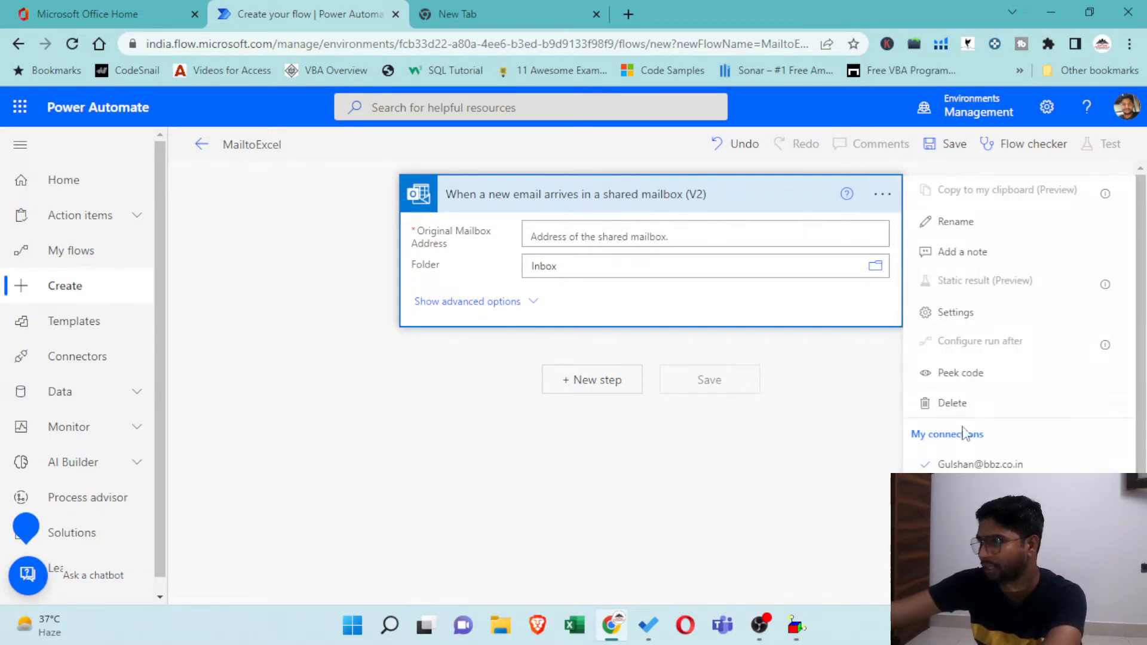
click(935, 402)
click(604, 393)
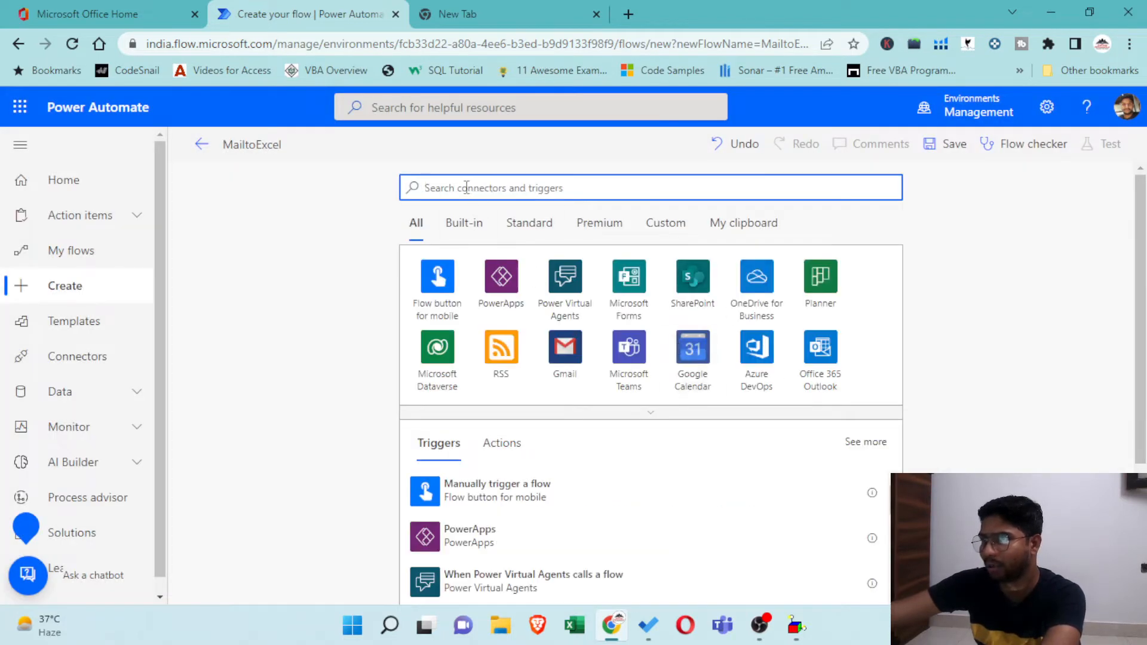
Search the connectors for mail and add the Office 365 Outlook trigger When a new email arrives (V3).
text(mail)
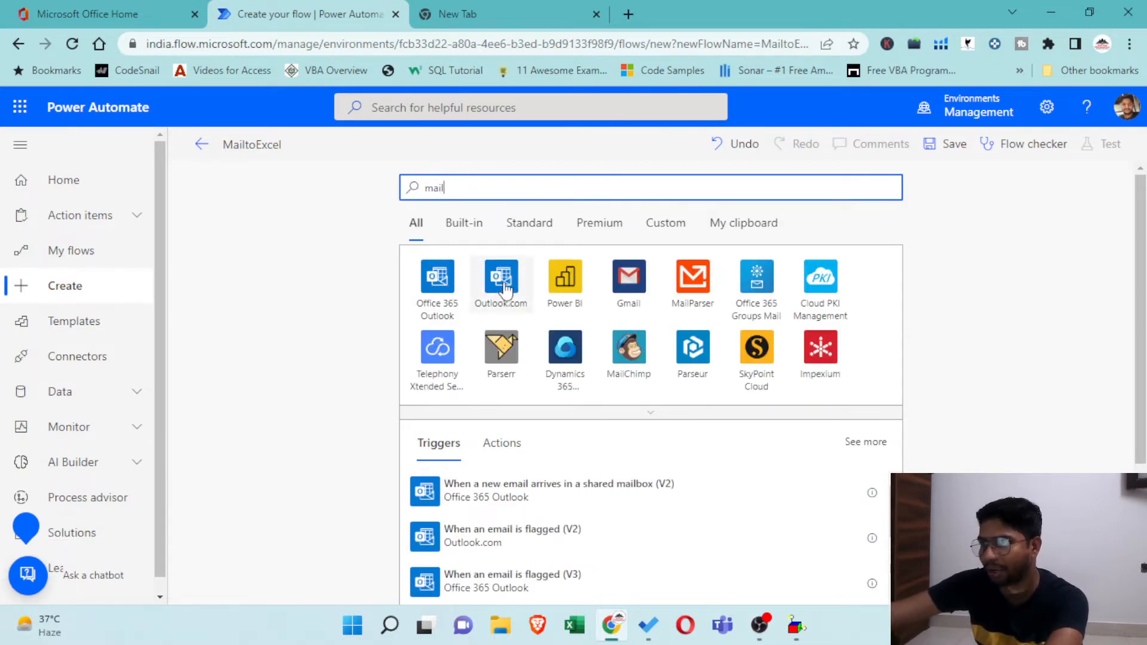
click(441, 281)
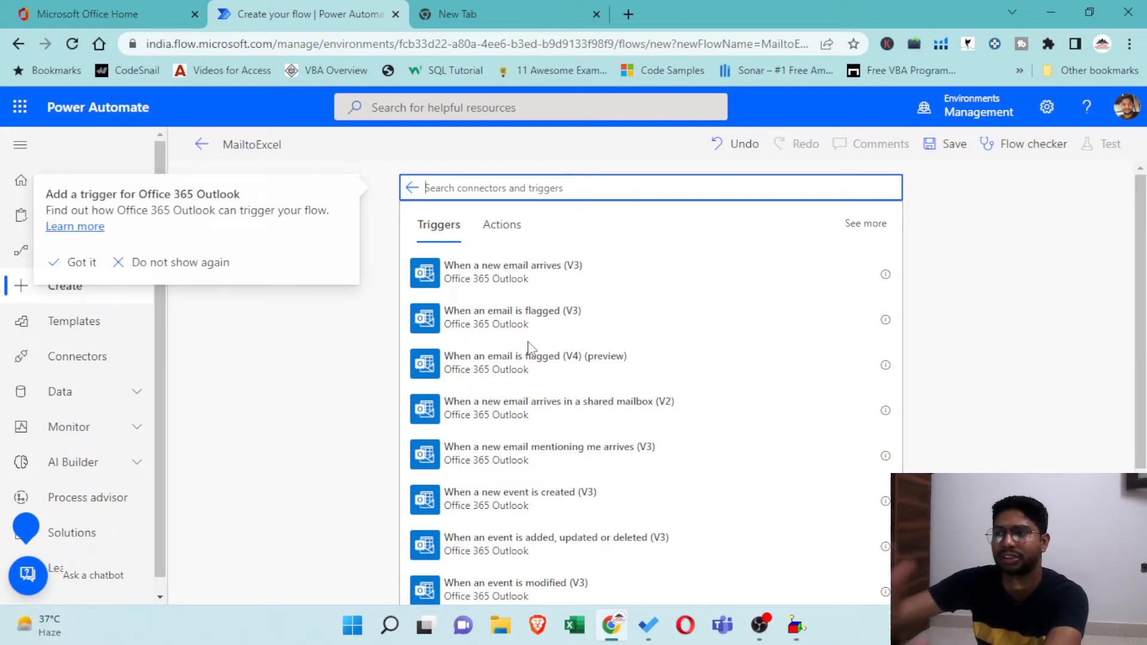
click(527, 274)
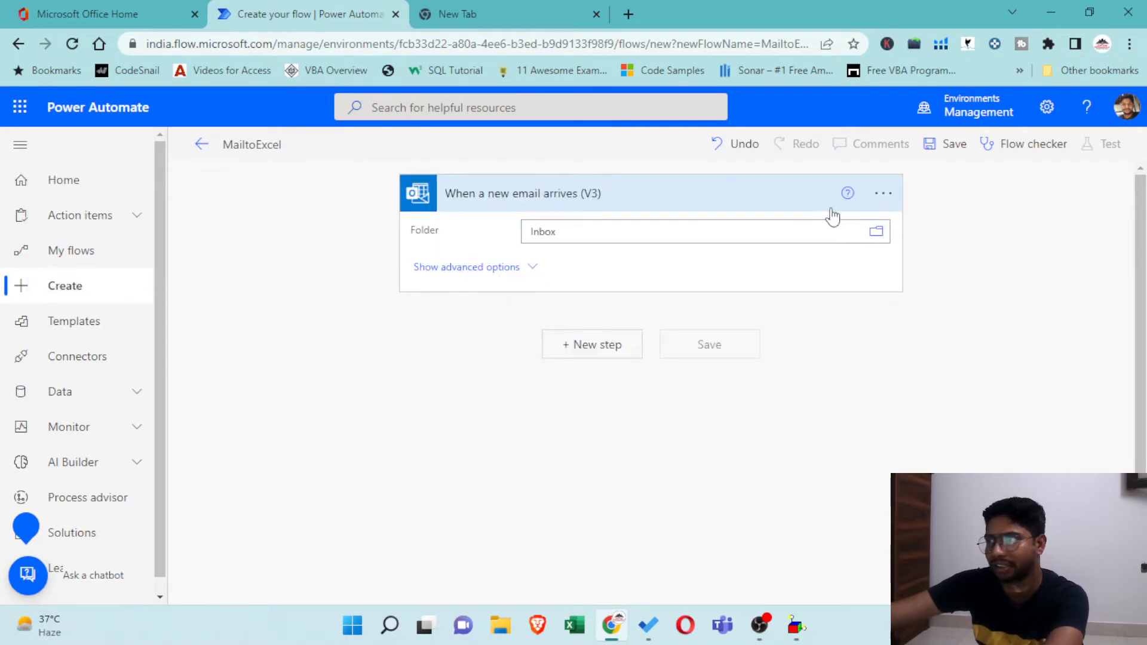
Review the new email trigger's available commands and advanced options, and collapse its card.
click(883, 194)
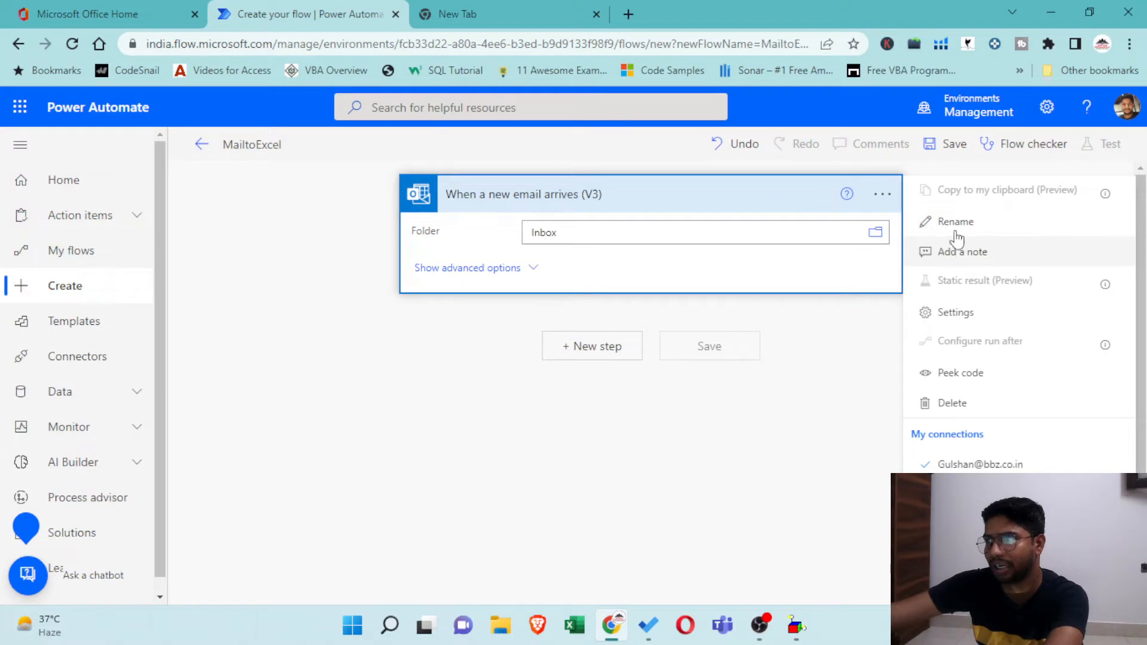
click(805, 382)
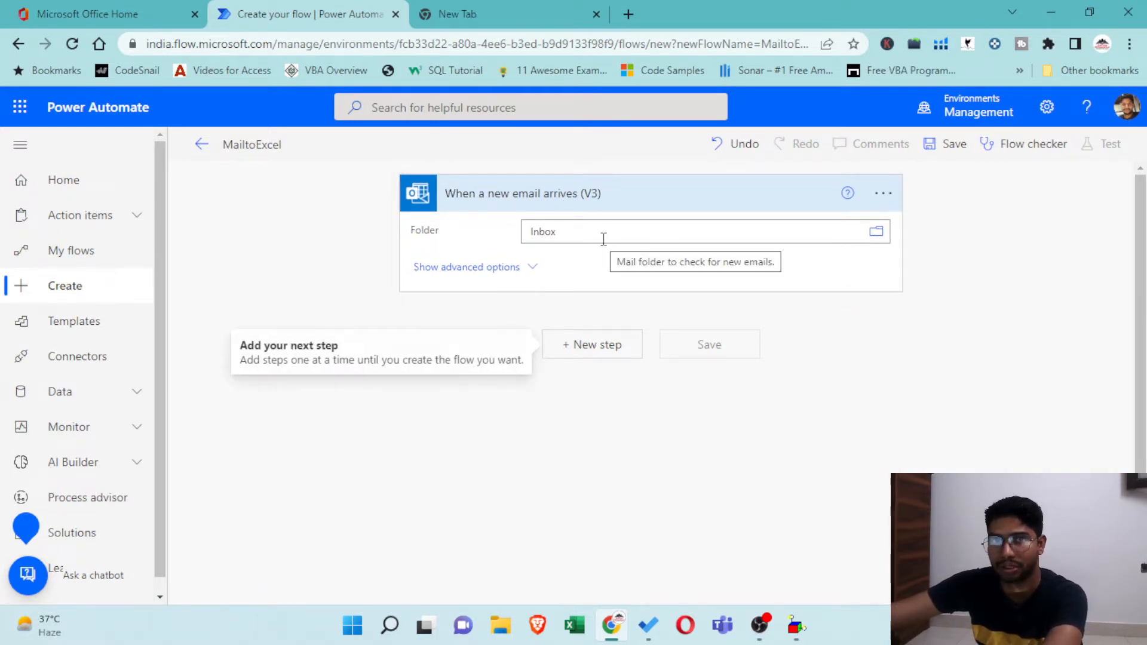
click(530, 268)
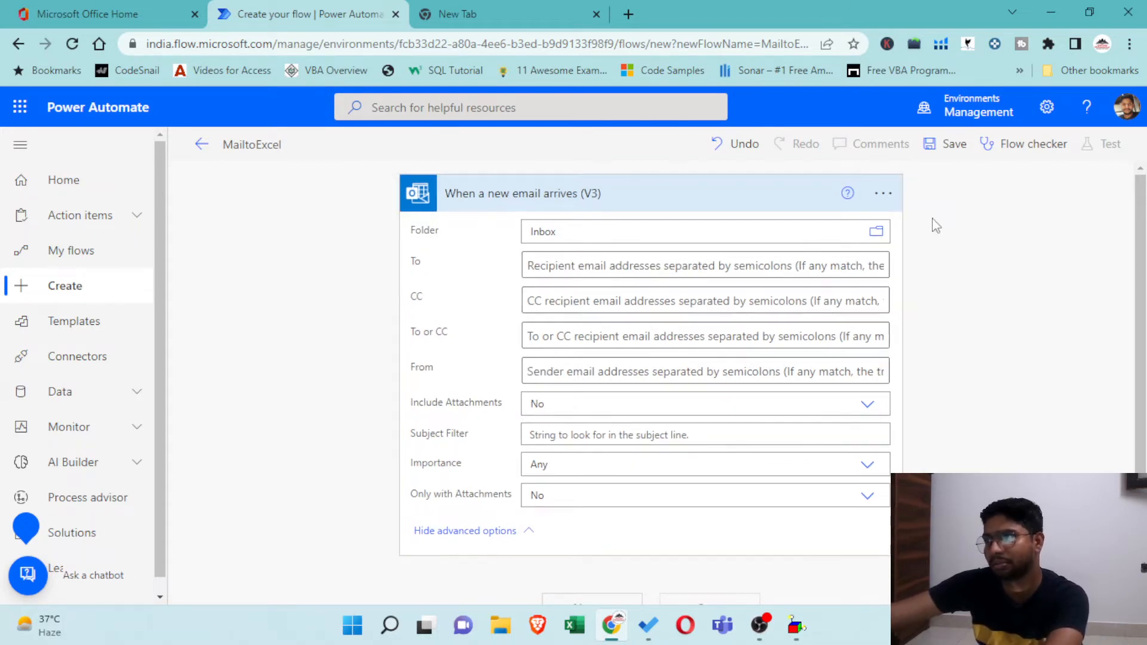
click(797, 205)
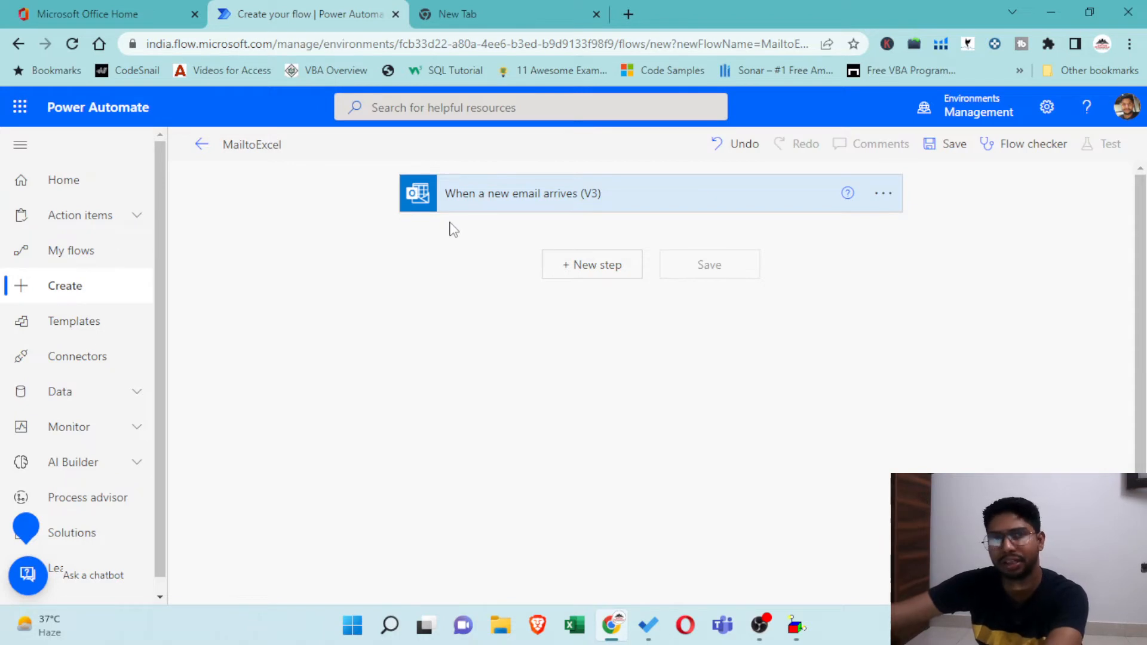
Add a new step after the email trigger with the Excel Online (Business) action Add a row into a table.
click(594, 267)
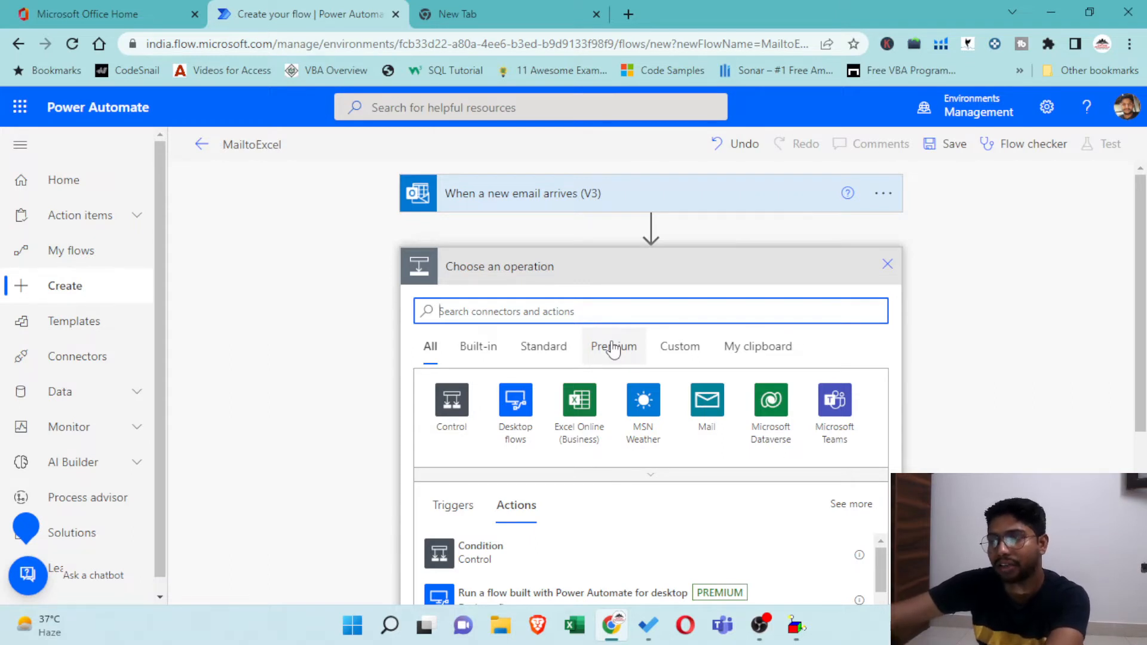
click(579, 403)
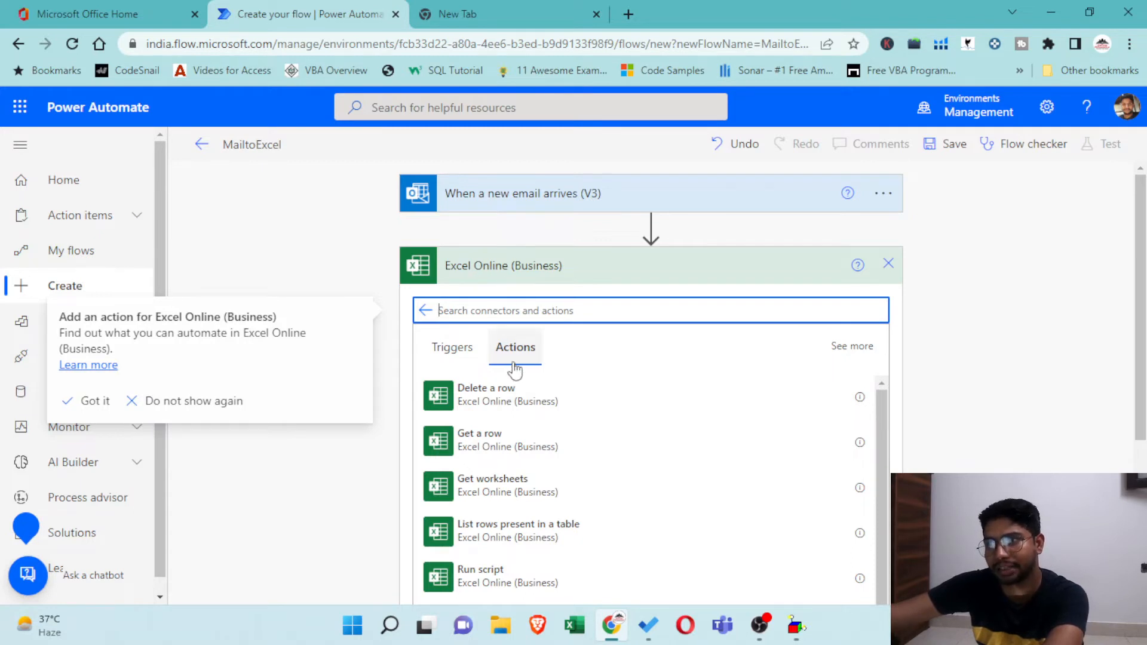
click(459, 357)
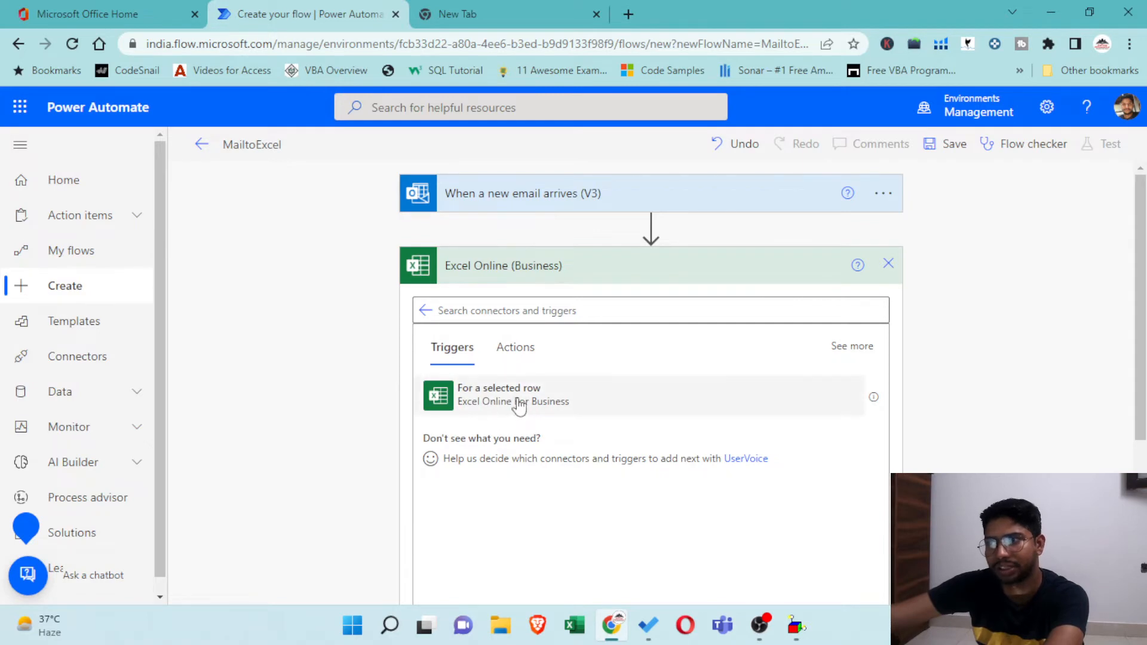
click(515, 347)
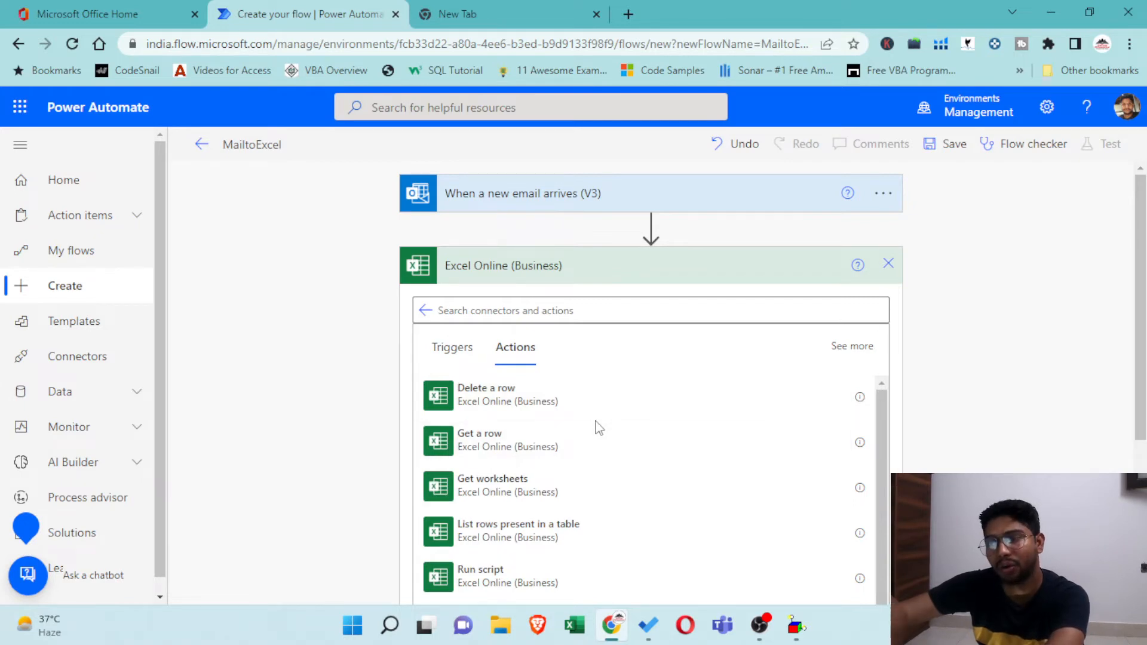
scroll(598, 429, down, 2)
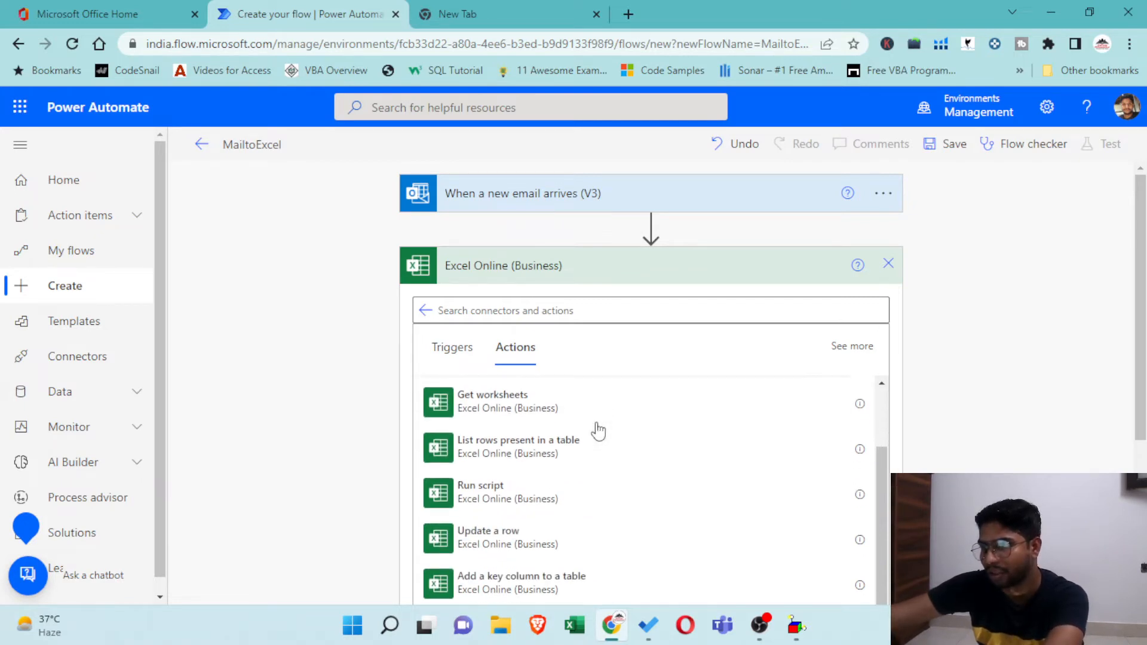
scroll(598, 428, down, 1)
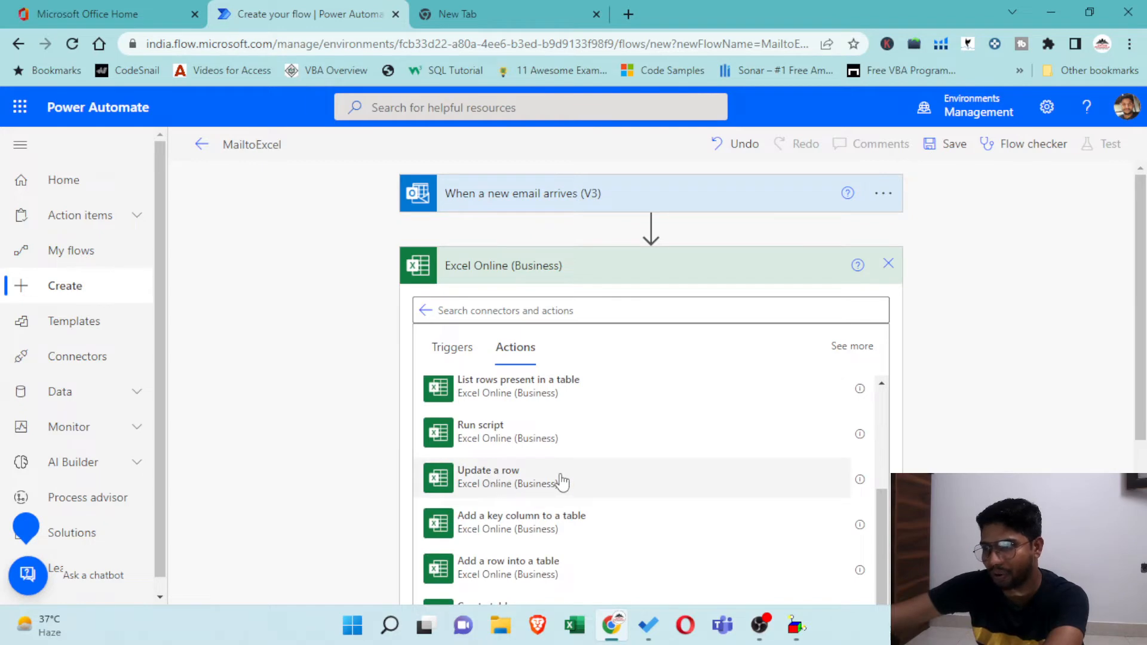
scroll(667, 481, down, 1)
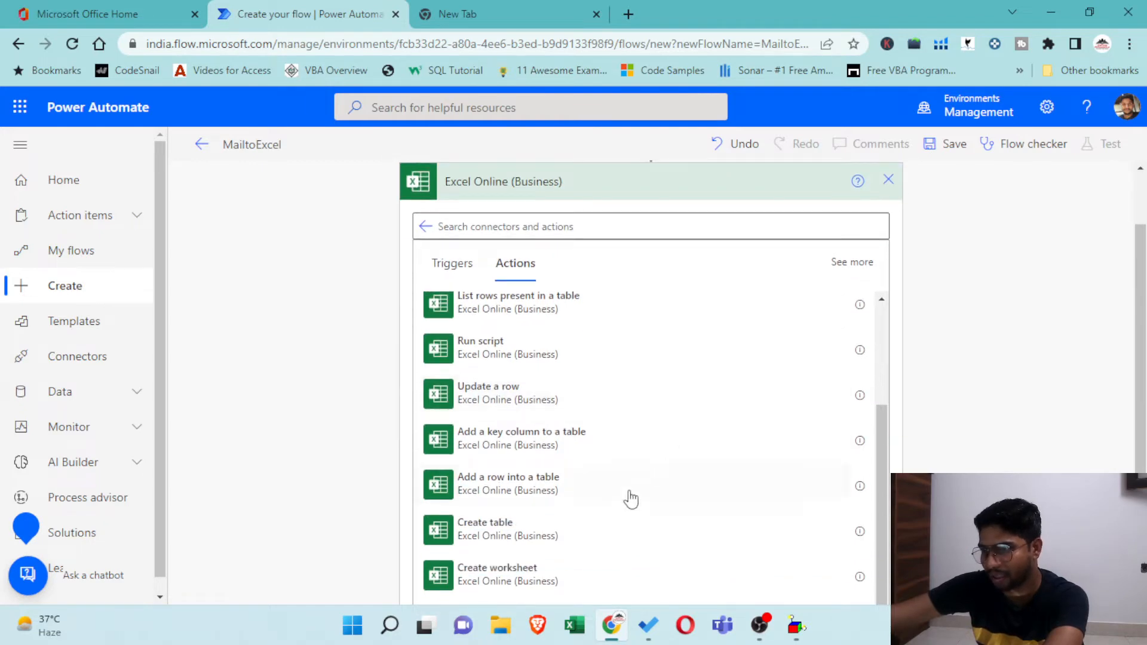
click(509, 485)
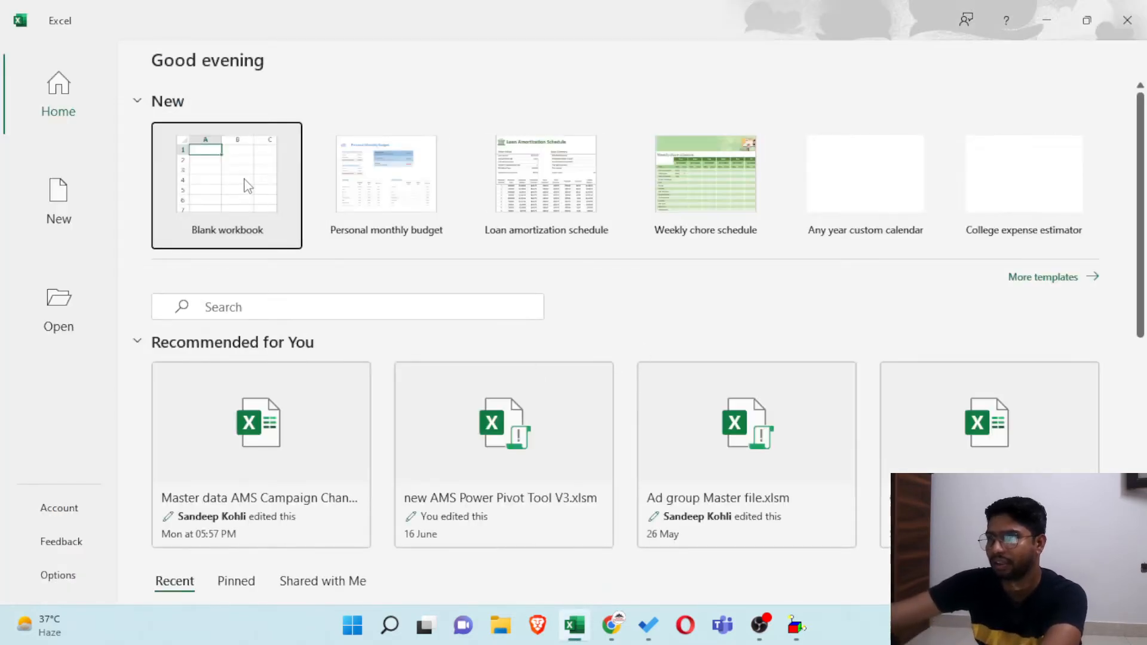
Create a blank workbook in Excel and enter the column headers Title in A1 and Body in B1.
click(248, 179)
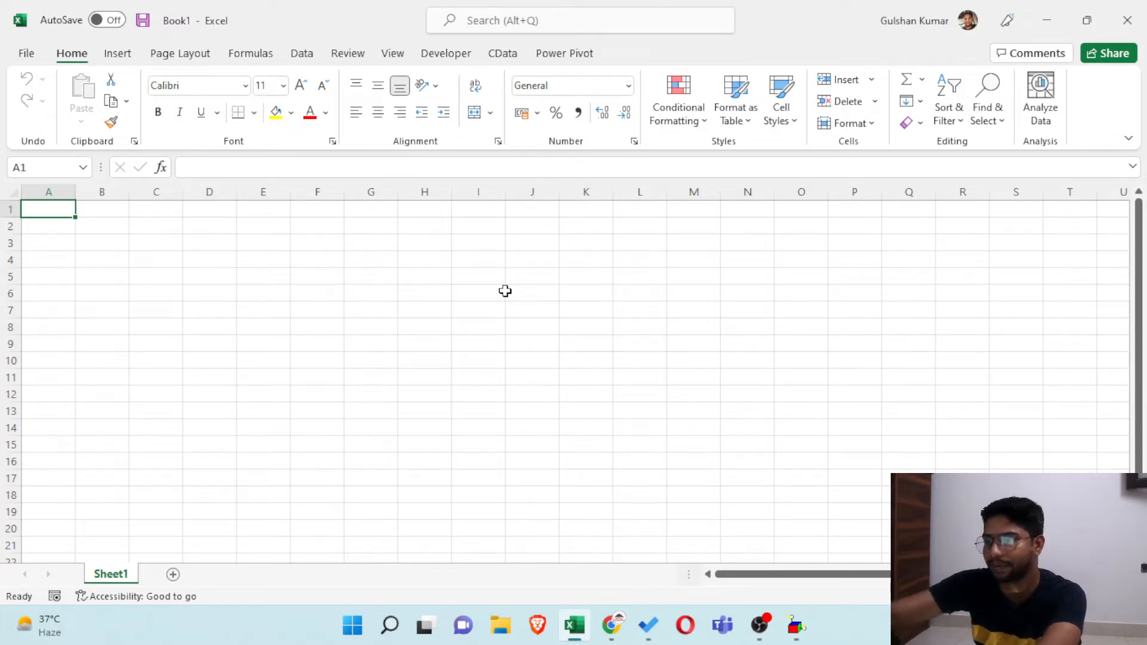
text(Title)
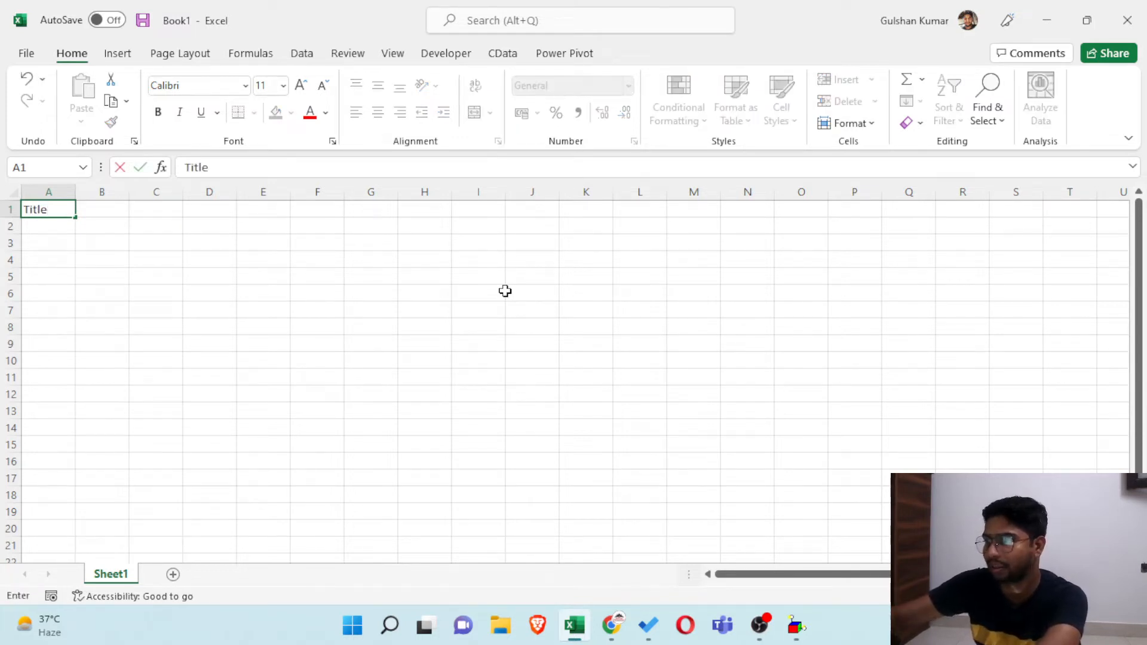
key(Return)
key(Up)
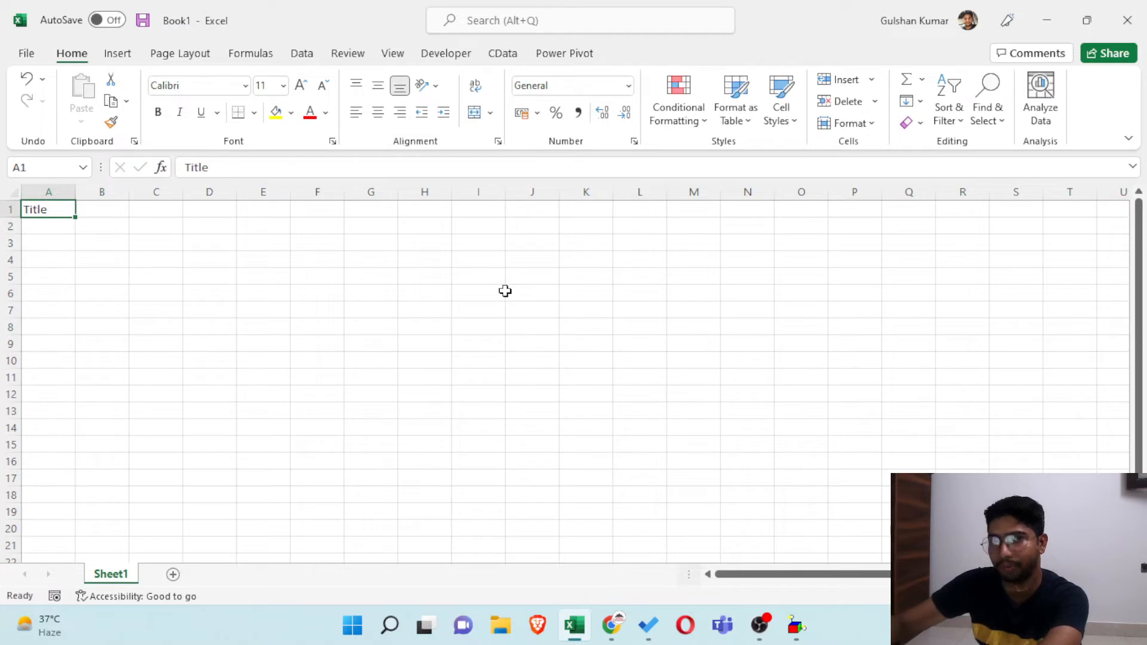
key(Right)
text(B)
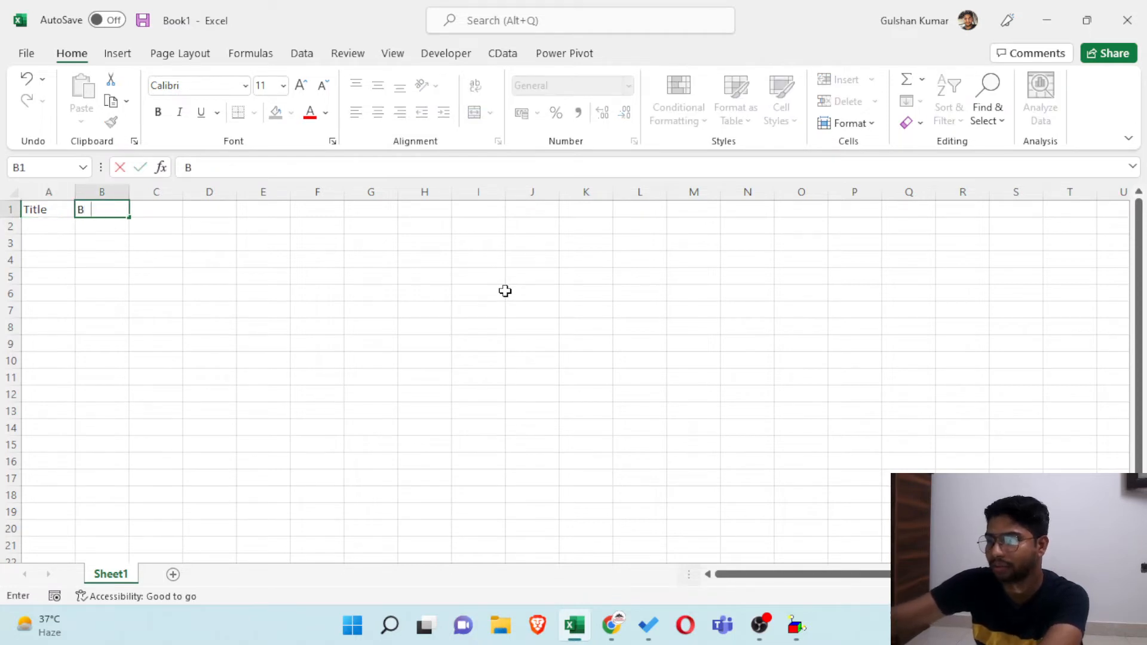
key(Return)
key(Up)
key(Left)
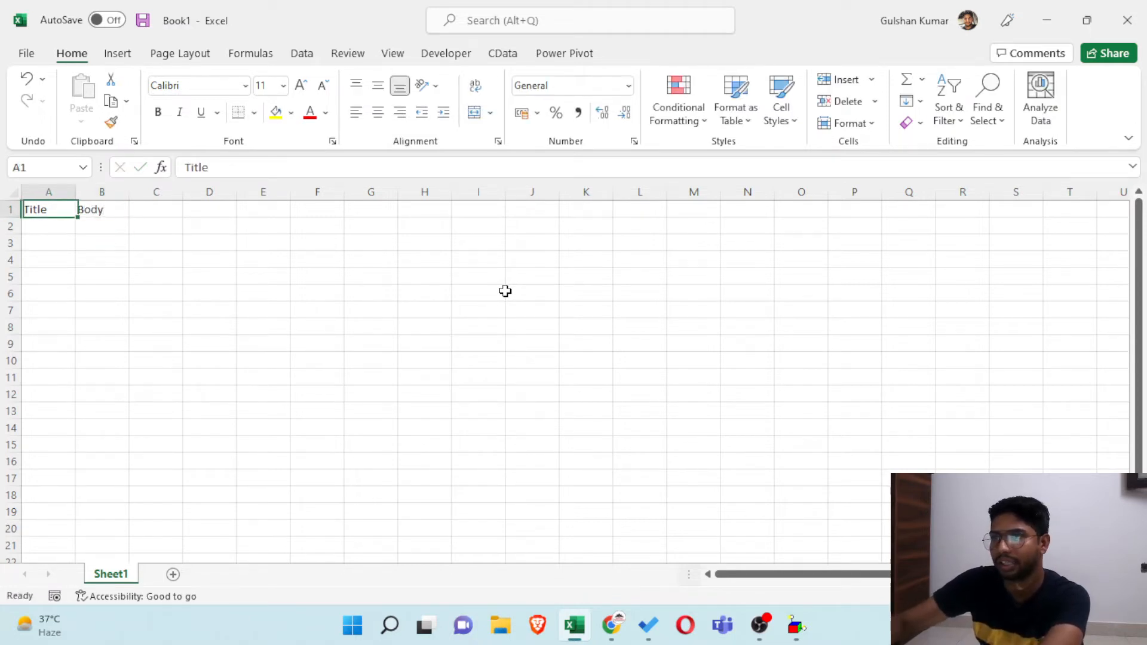
key(Right)
key(Right)
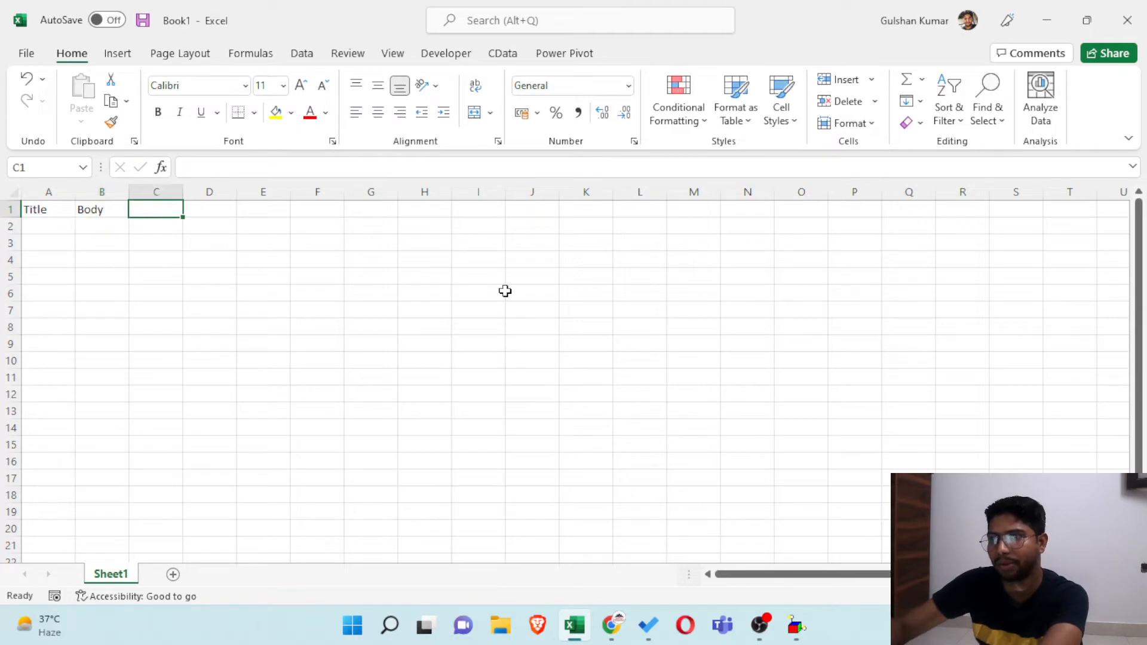
Enter the headers Time Received in C1 and Send by in D1, and widen columns C and D to fit.
text(Time Rece)
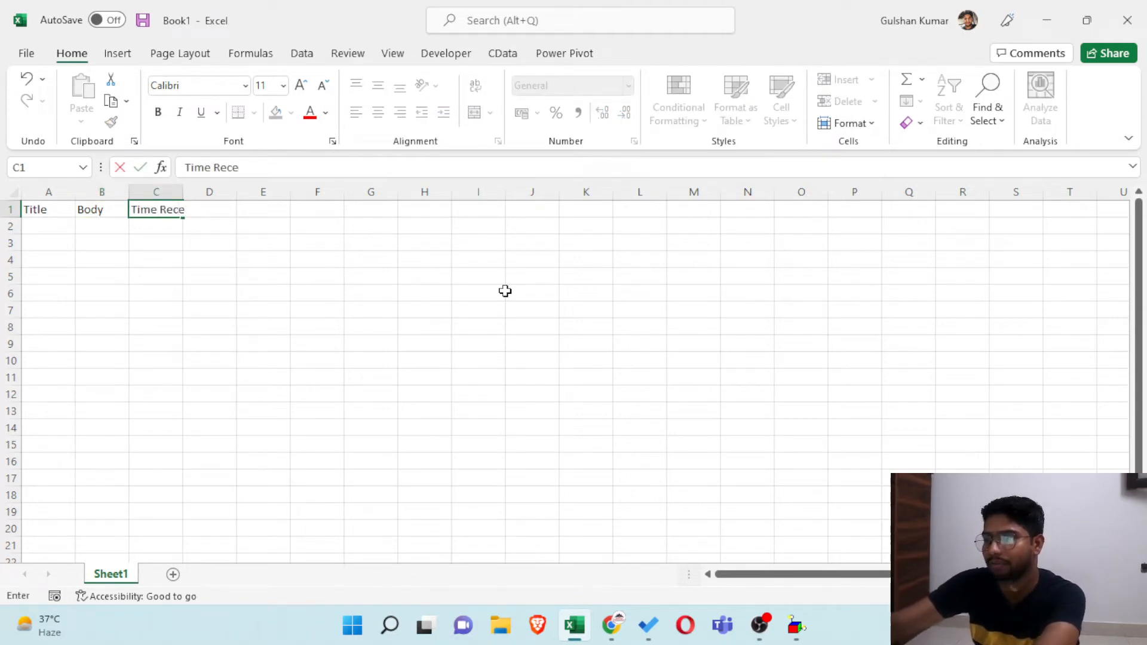
text(ived)
key(Return)
key(Up)
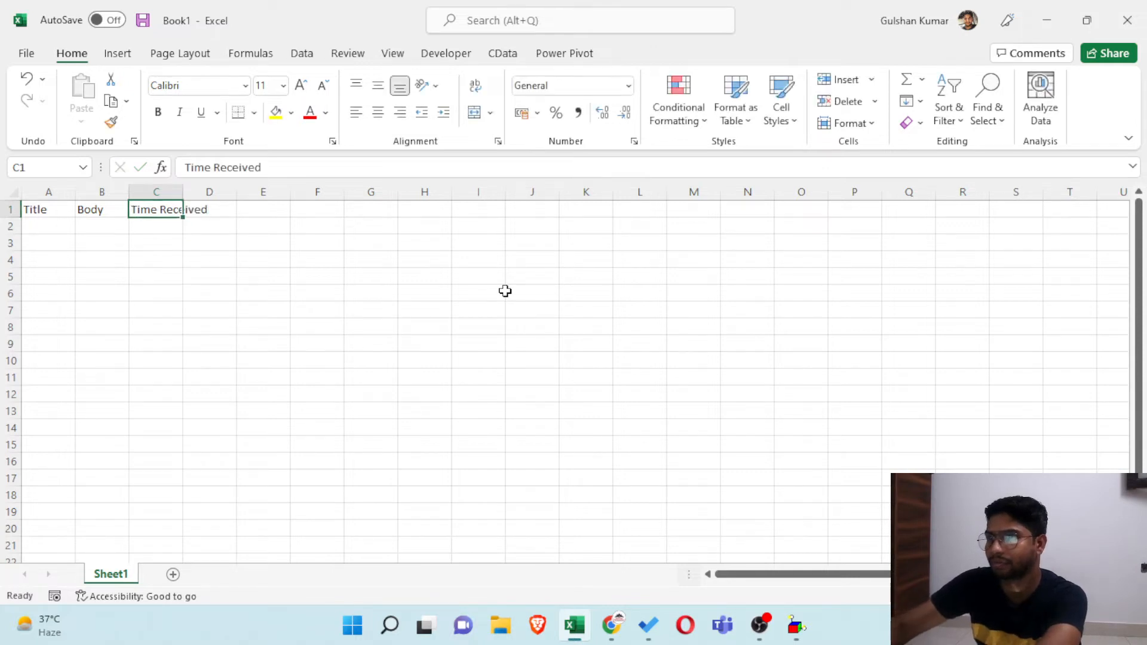
key(Right)
text(Send)
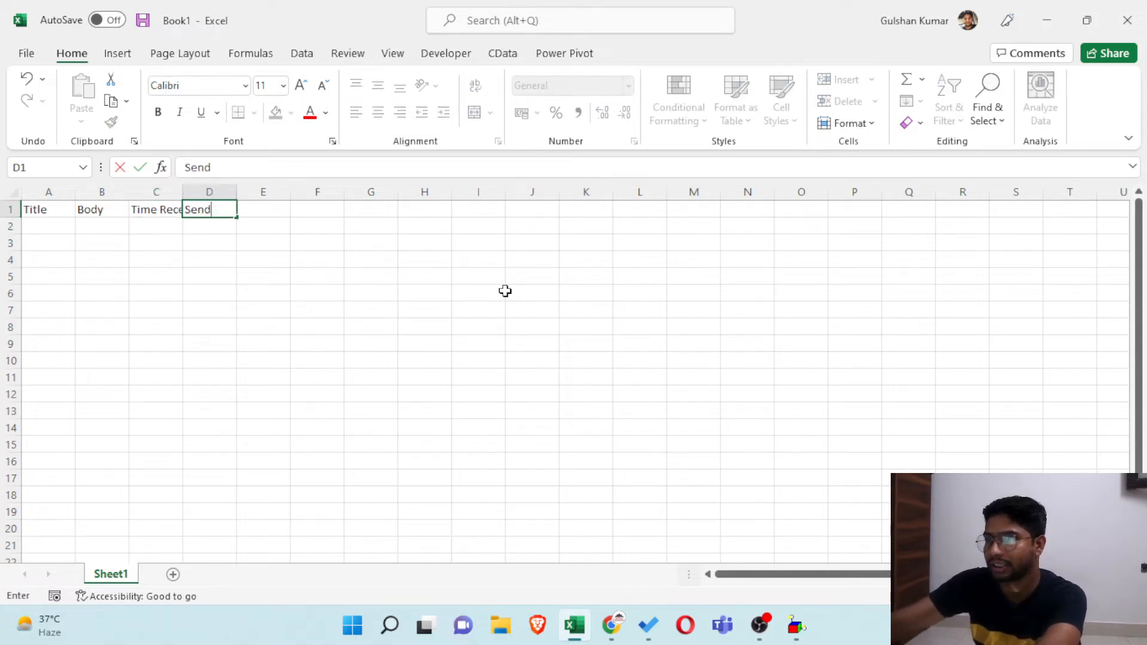
key(Return)
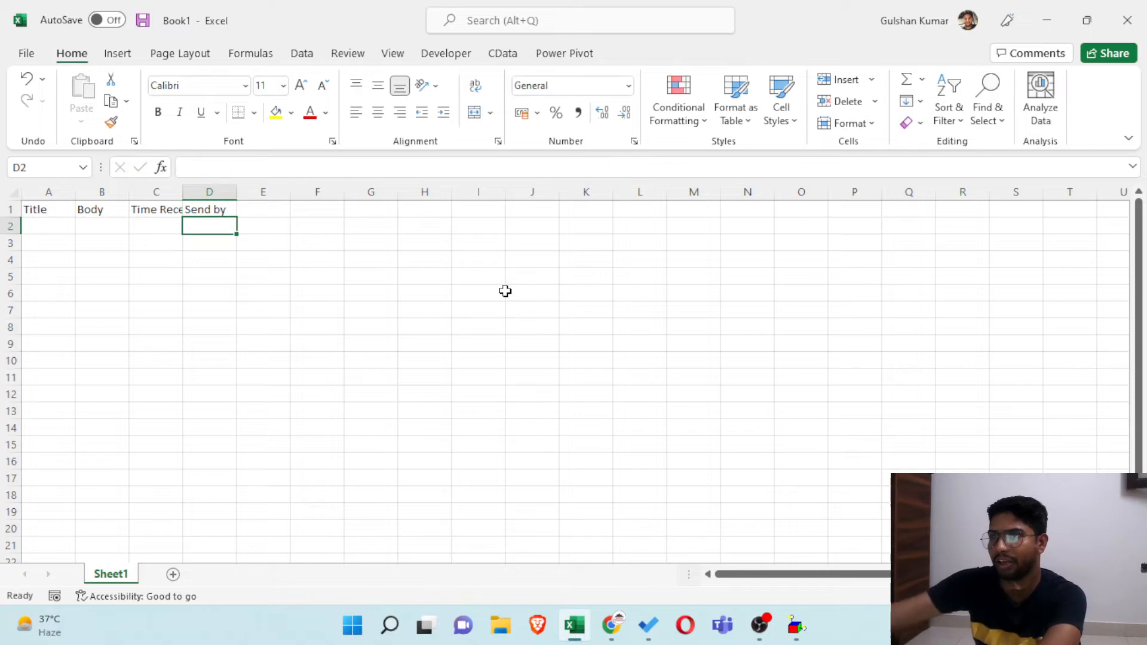
drag(183, 195, 284, 192)
Convert the header range A1:D1 into a table, marking that the table has headers.
drag(53, 204, 260, 210)
key(ctrl+t)
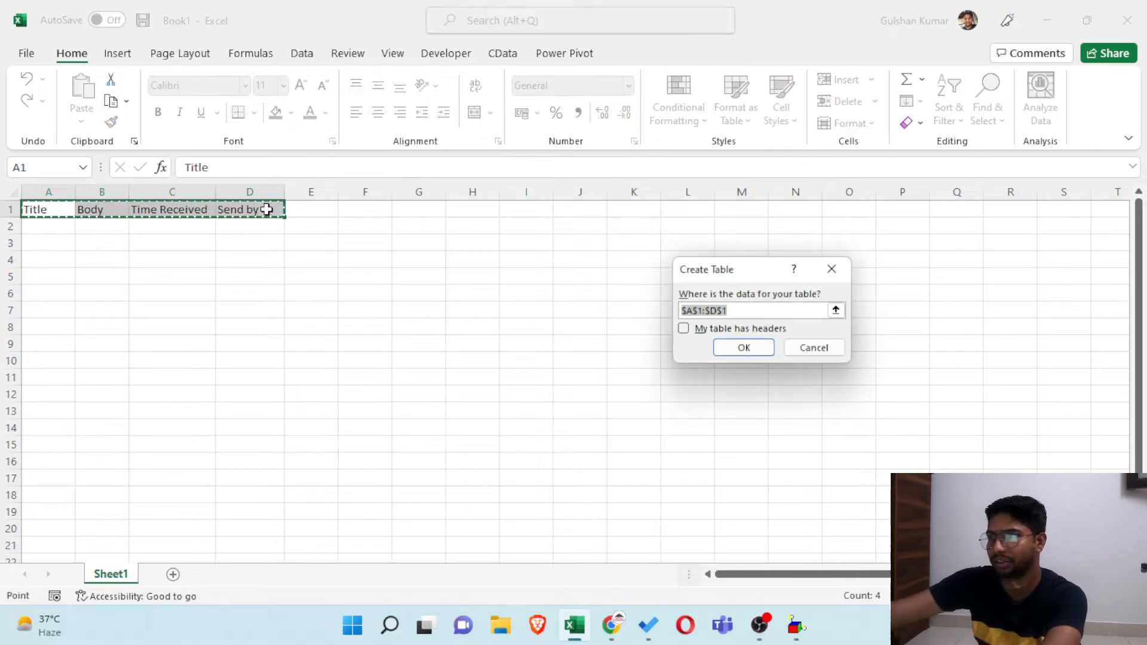
click(683, 329)
click(718, 349)
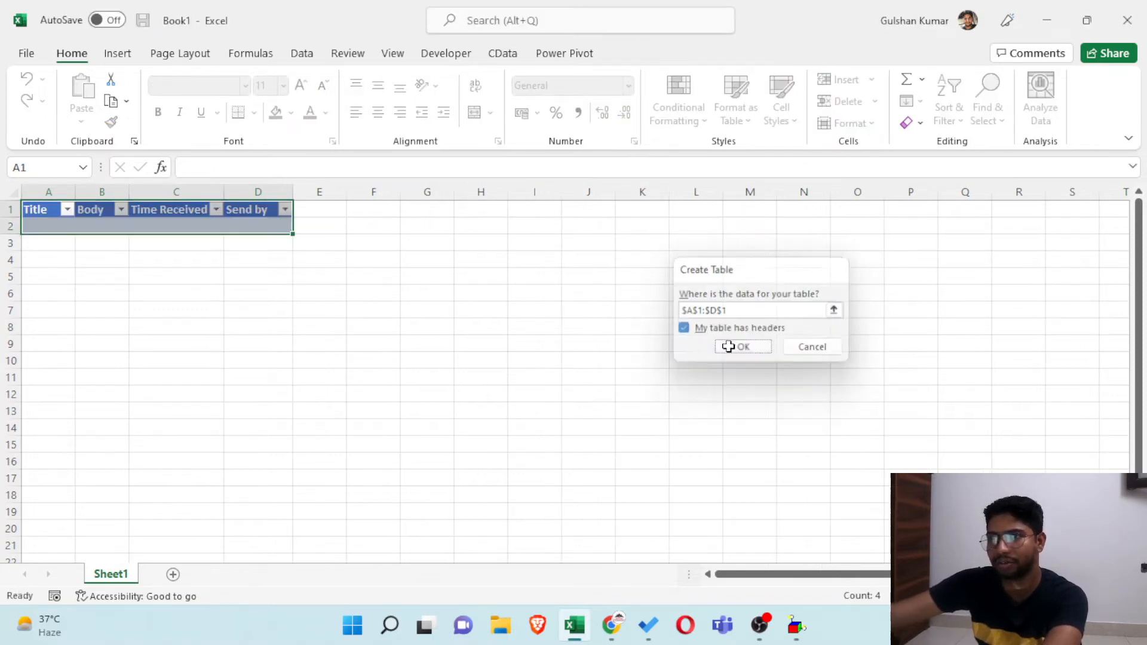
click(106, 247)
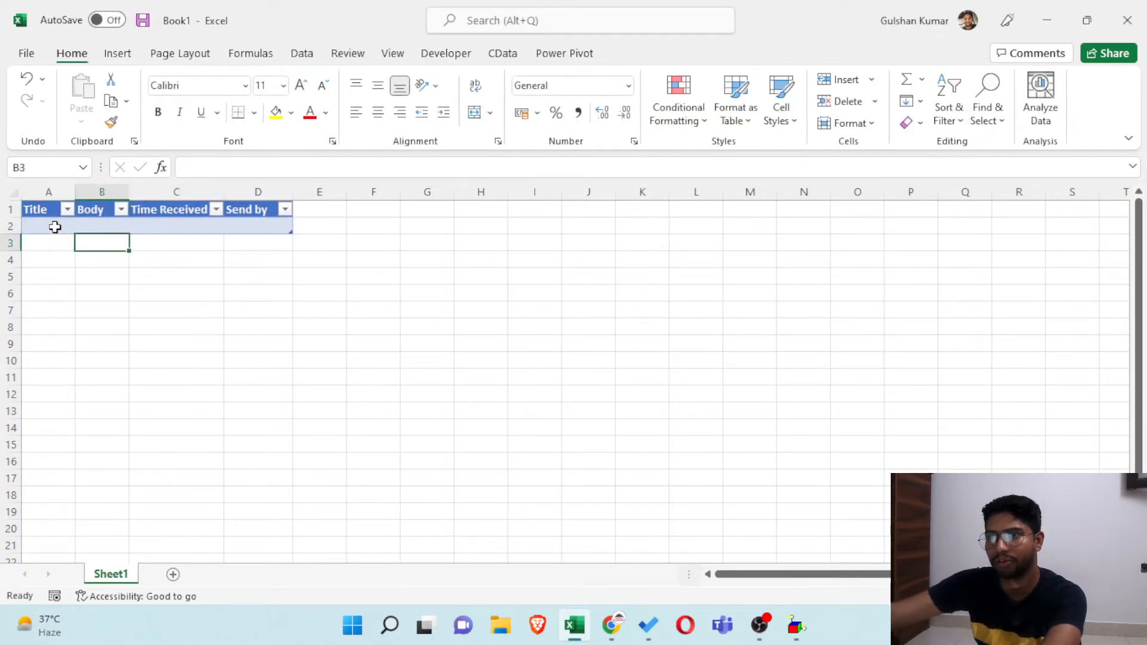
Rename the table as Maildata.
click(51, 226)
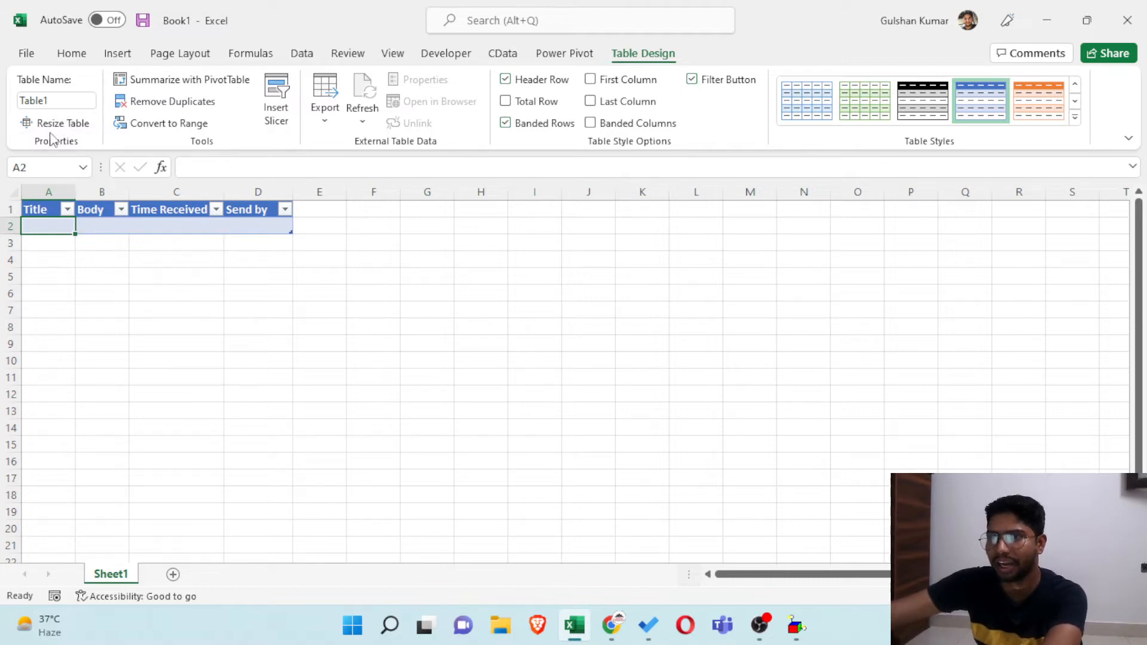
click(58, 94)
drag(53, 100, 14, 100)
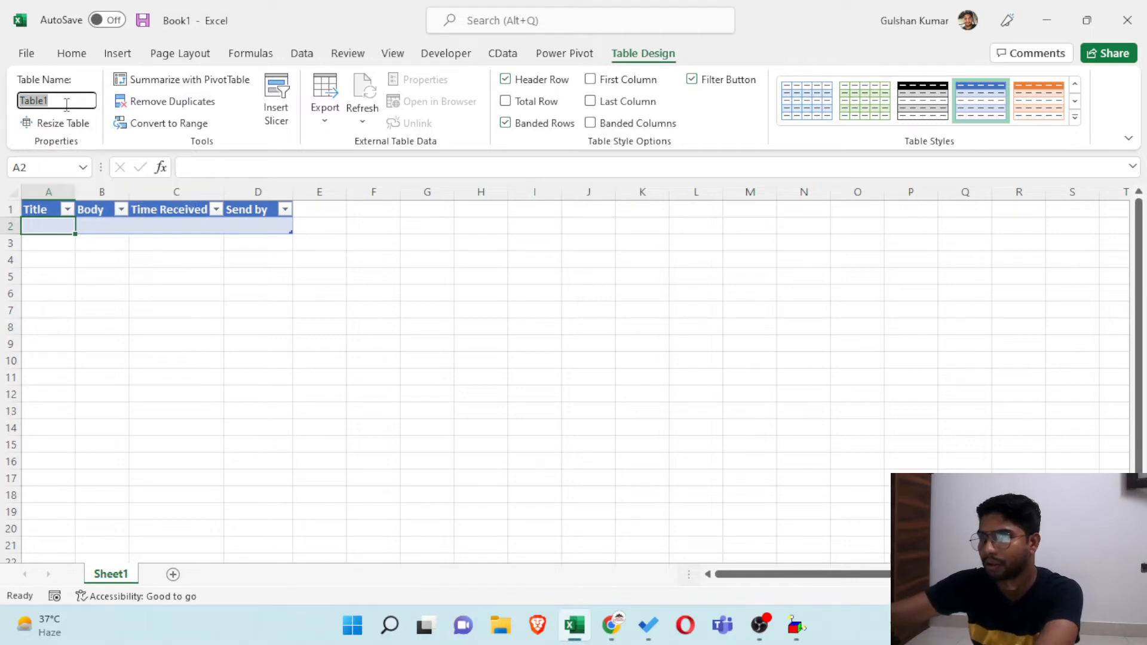
text(Maildata)
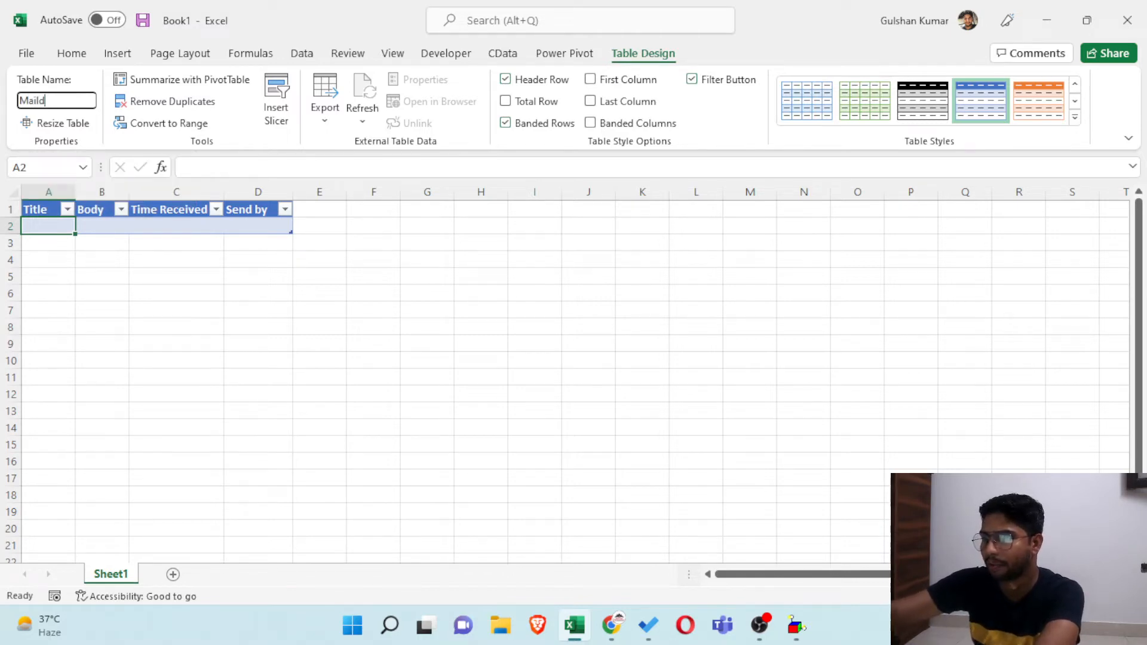
click(320, 239)
click(143, 252)
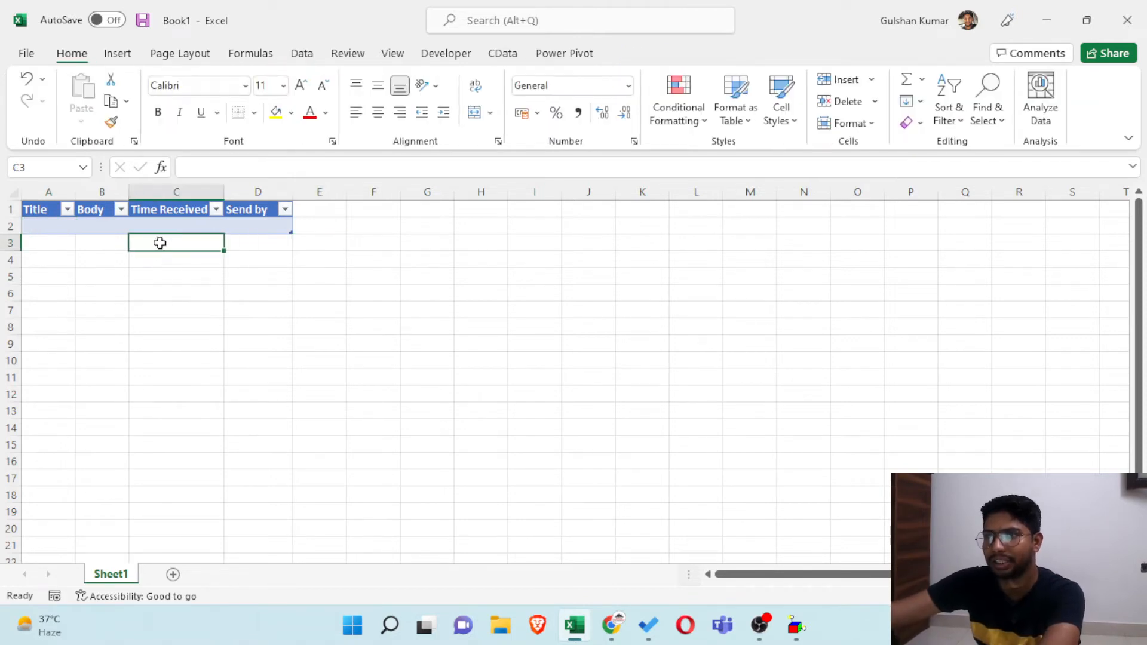
Save the workbook as MailtoExcel in the OneDrive Documents folder, and close it to return to the flow in Power Automate.
click(26, 53)
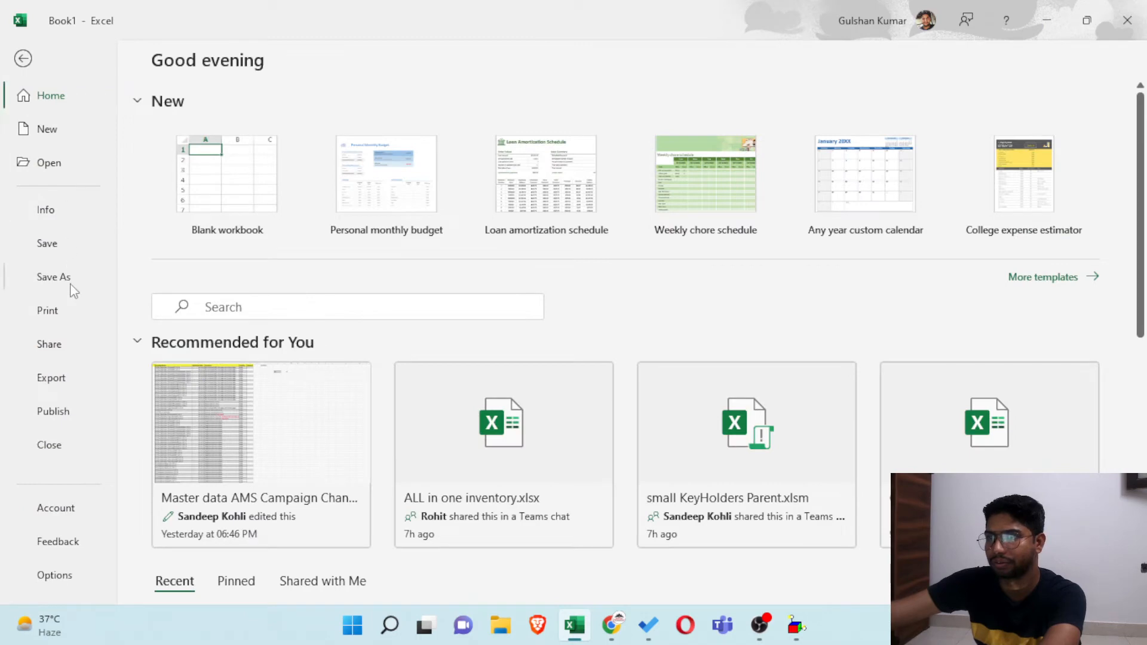
click(73, 290)
click(253, 204)
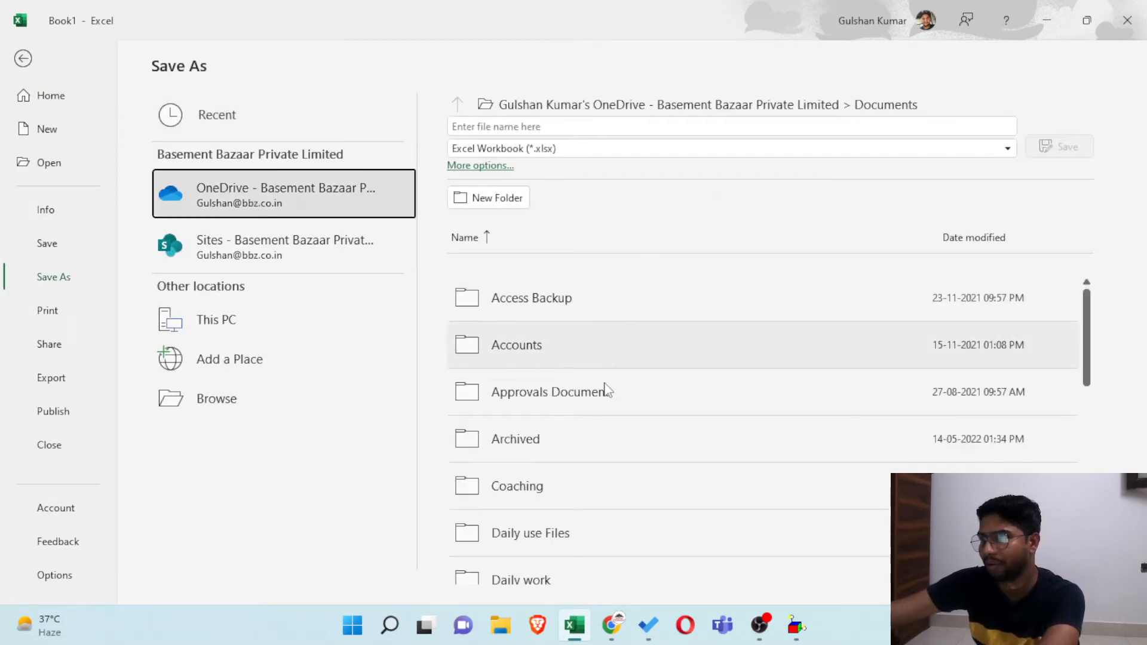
scroll(614, 407, down, 4)
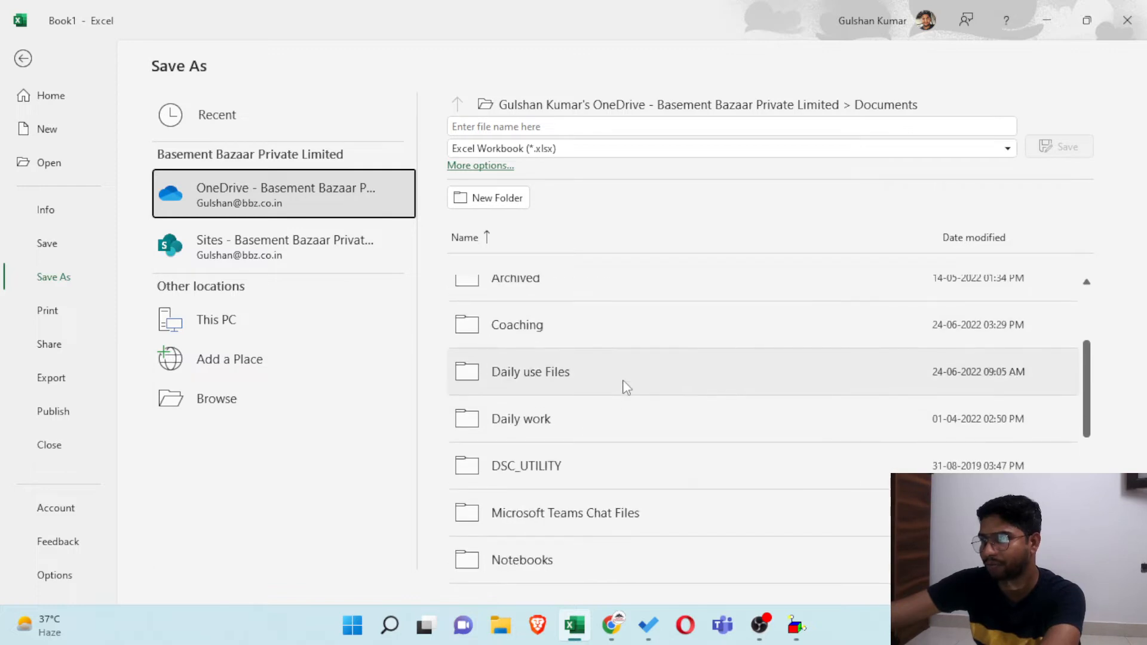
scroll(625, 387, down, 9)
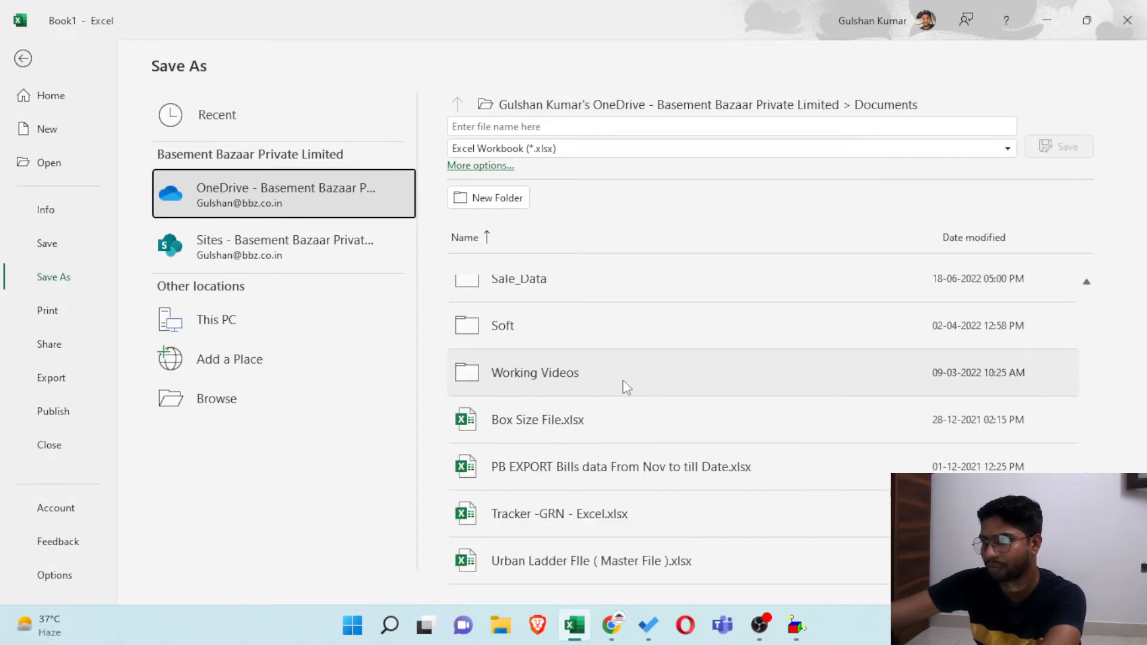
scroll(626, 387, up, 2)
scroll(626, 387, down, 2)
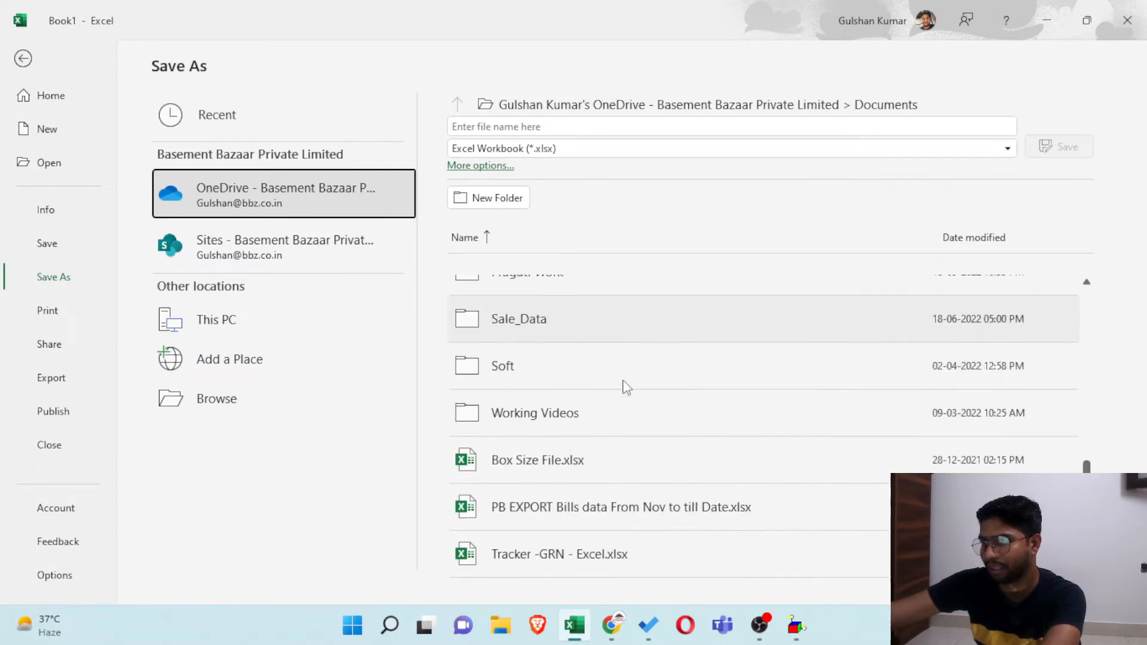
click(503, 127)
text(Mailto)
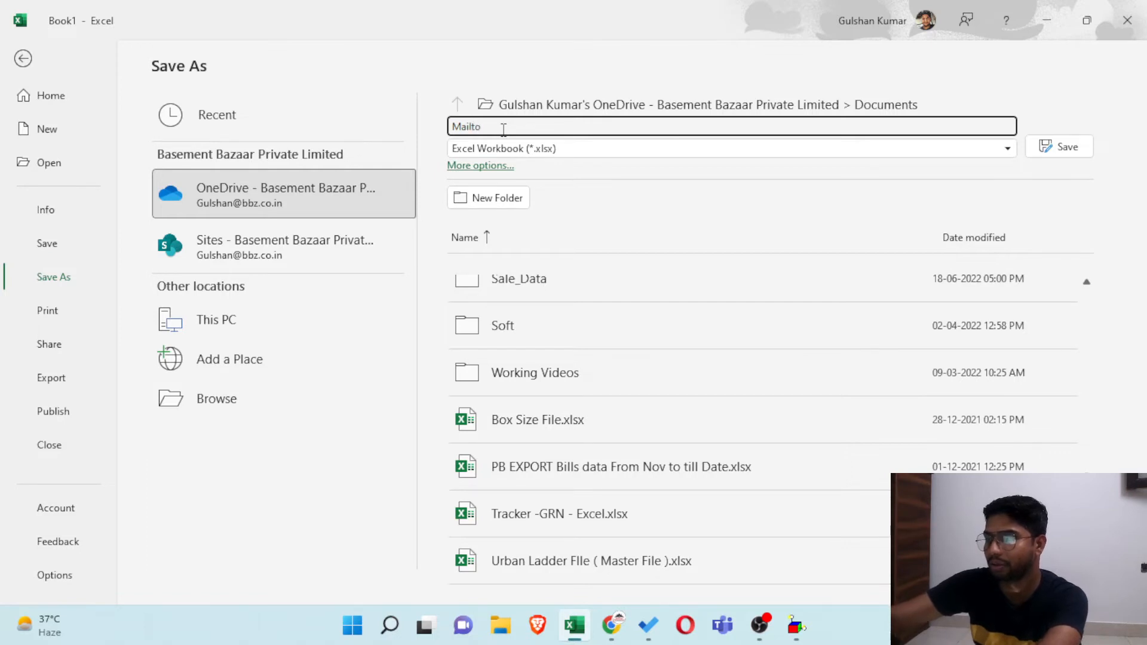
text(Excel)
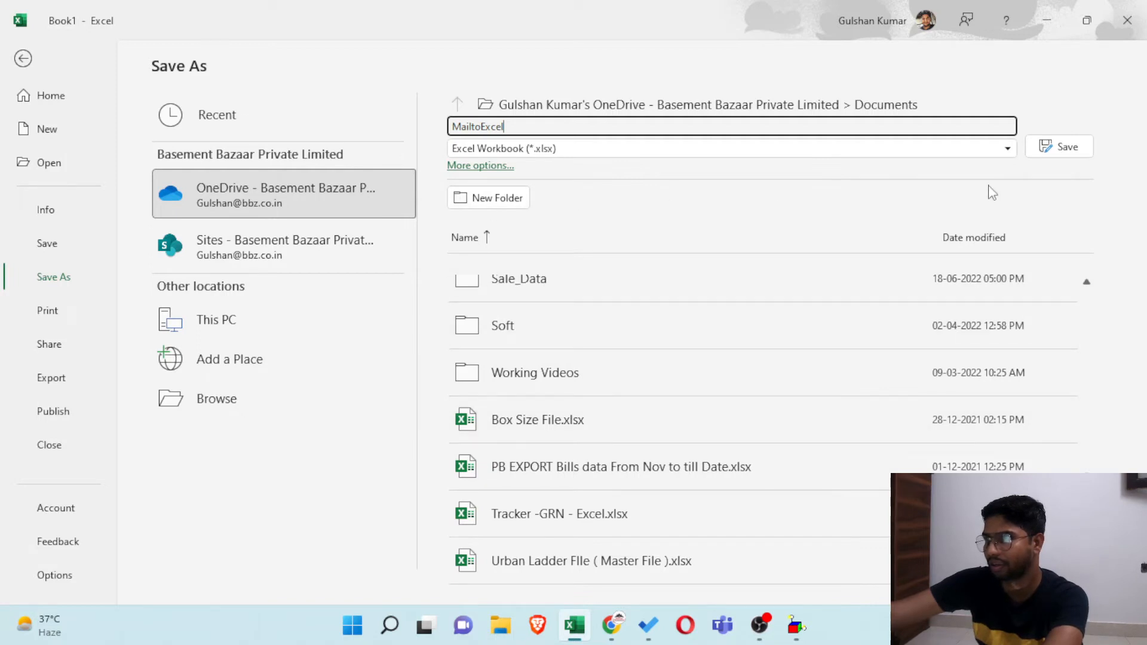
click(1070, 153)
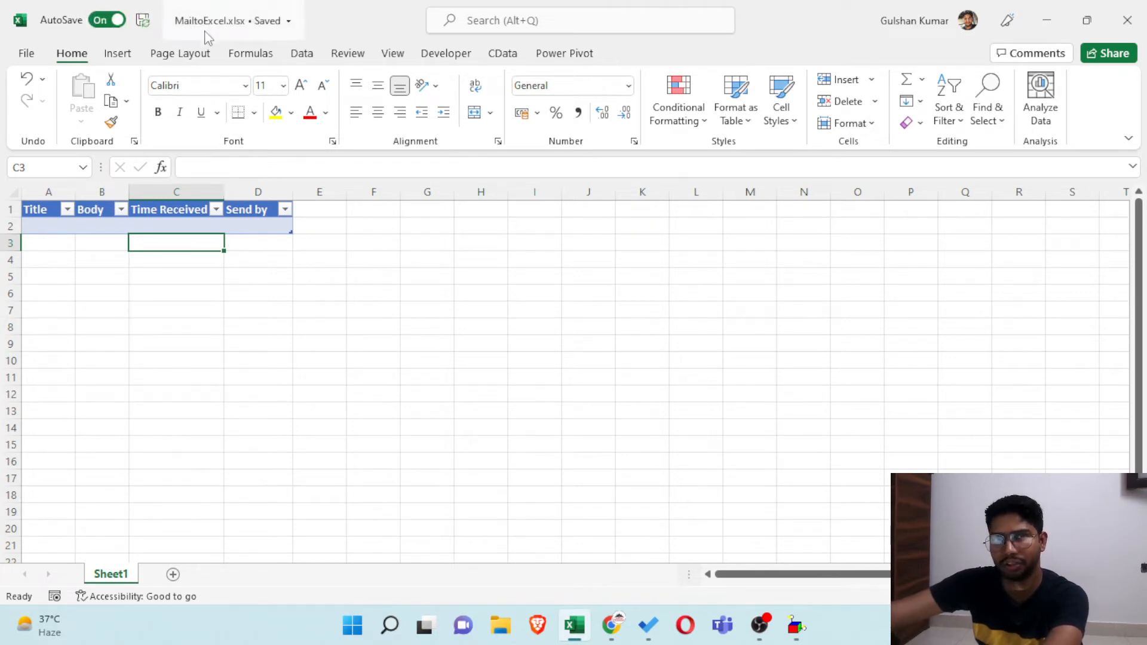
click(1140, 20)
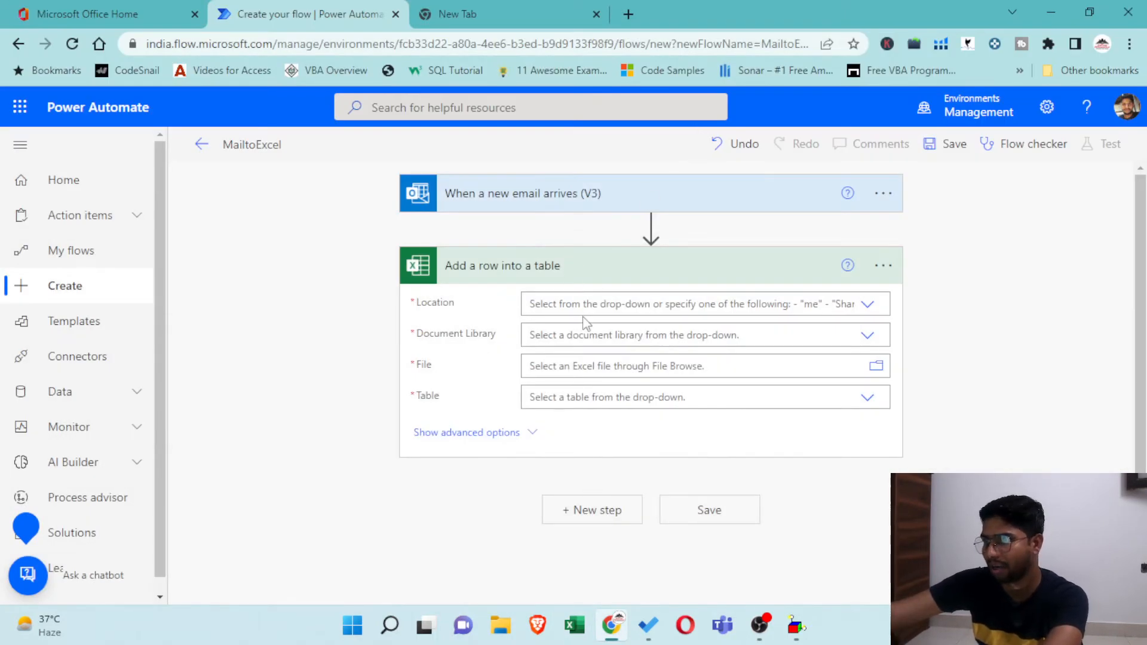
Set the Add a row into a table action's location to OneDrive for Business and its document library to OneDrive.
click(866, 306)
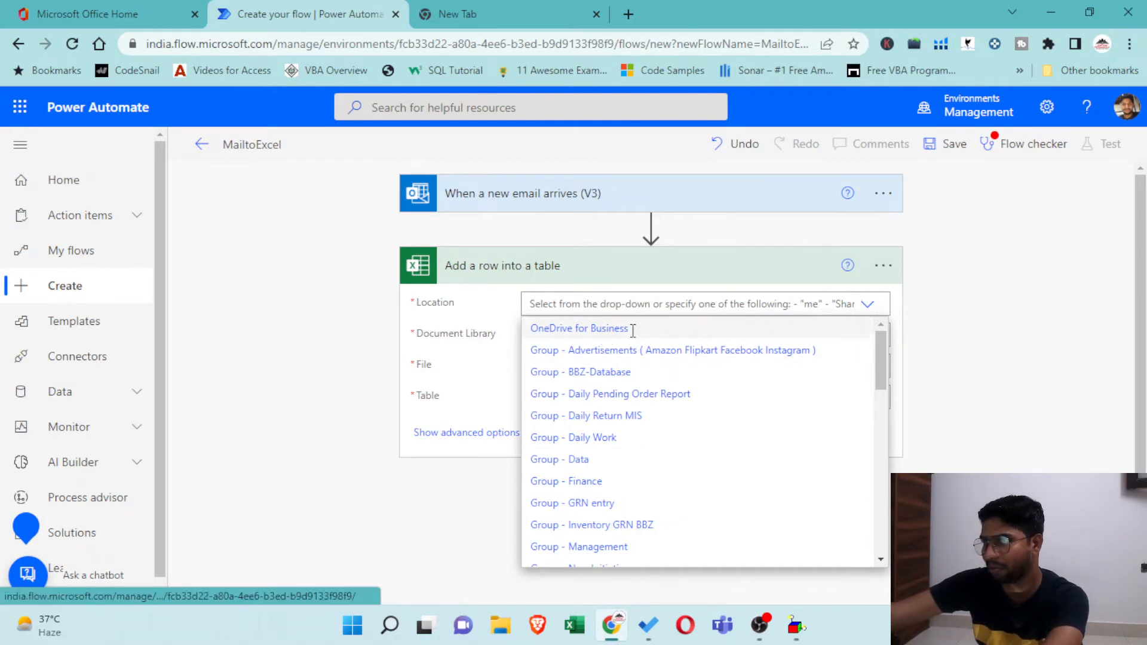
click(632, 328)
click(867, 335)
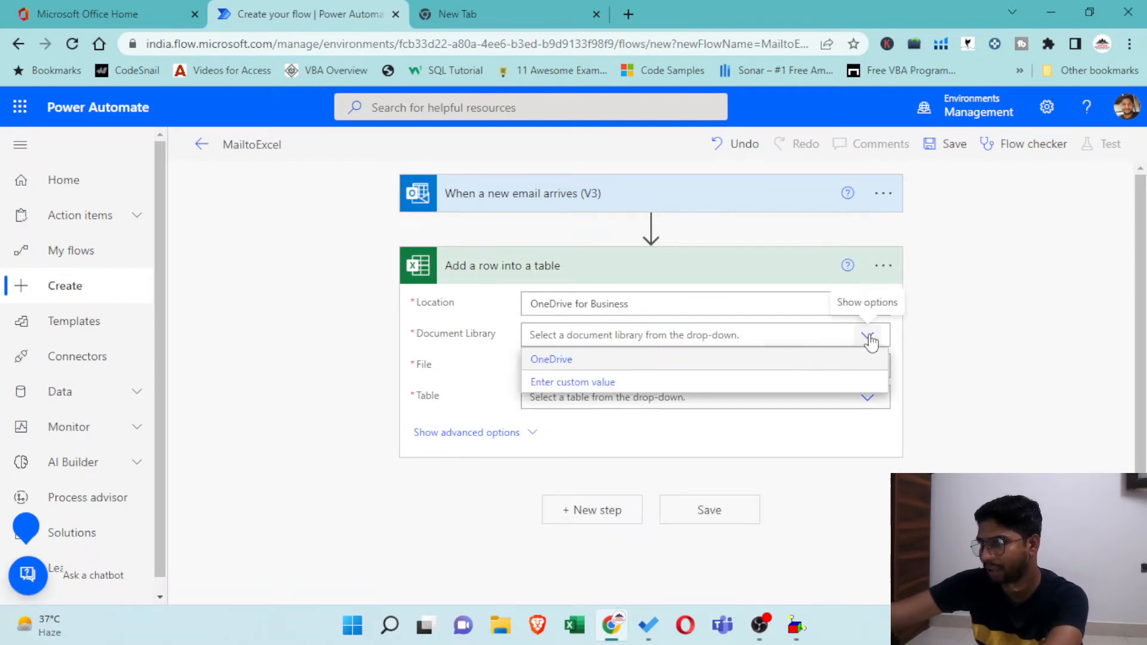
click(552, 360)
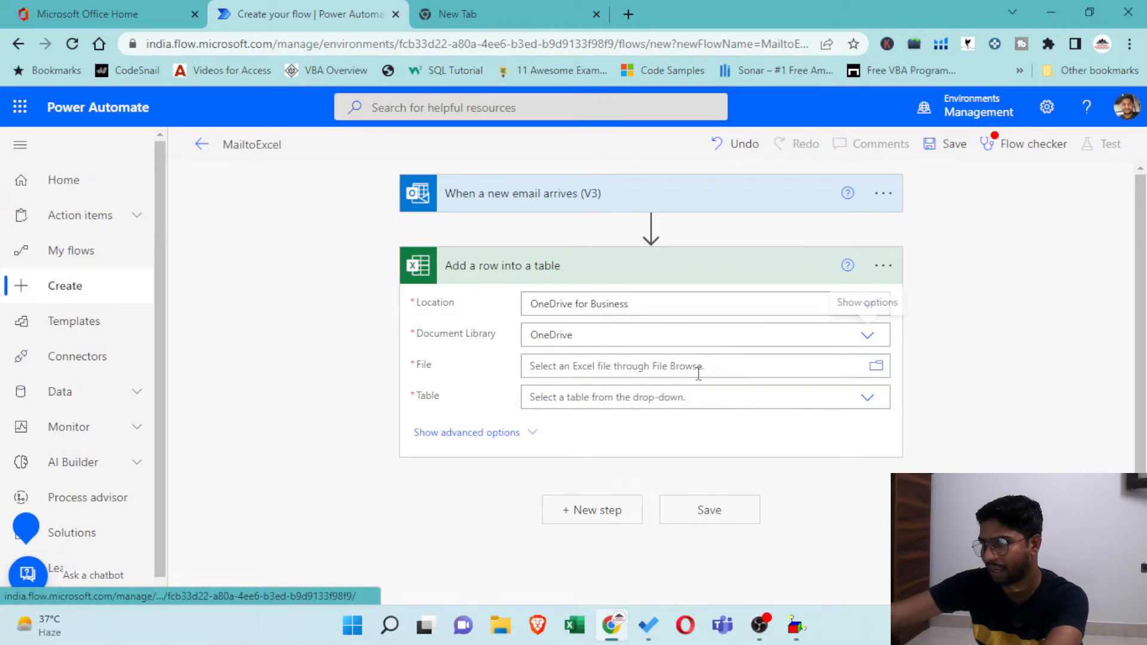
Choose the file MailtoExcel.xlsx and its table Maildata for the Add a row into a table action.
click(875, 367)
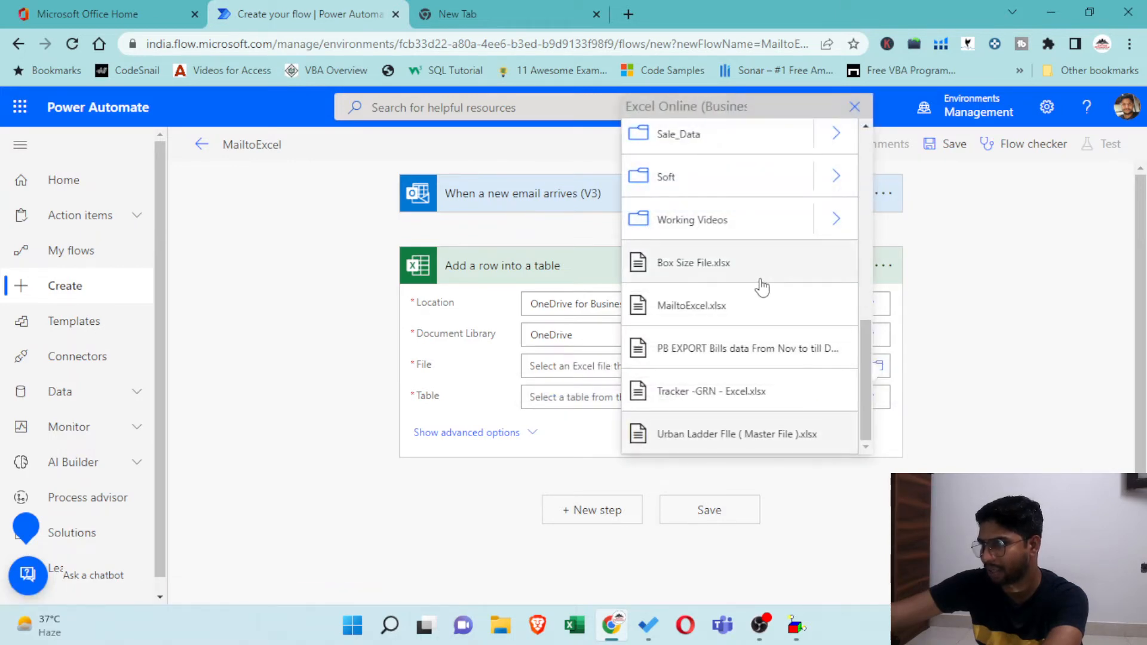
click(693, 309)
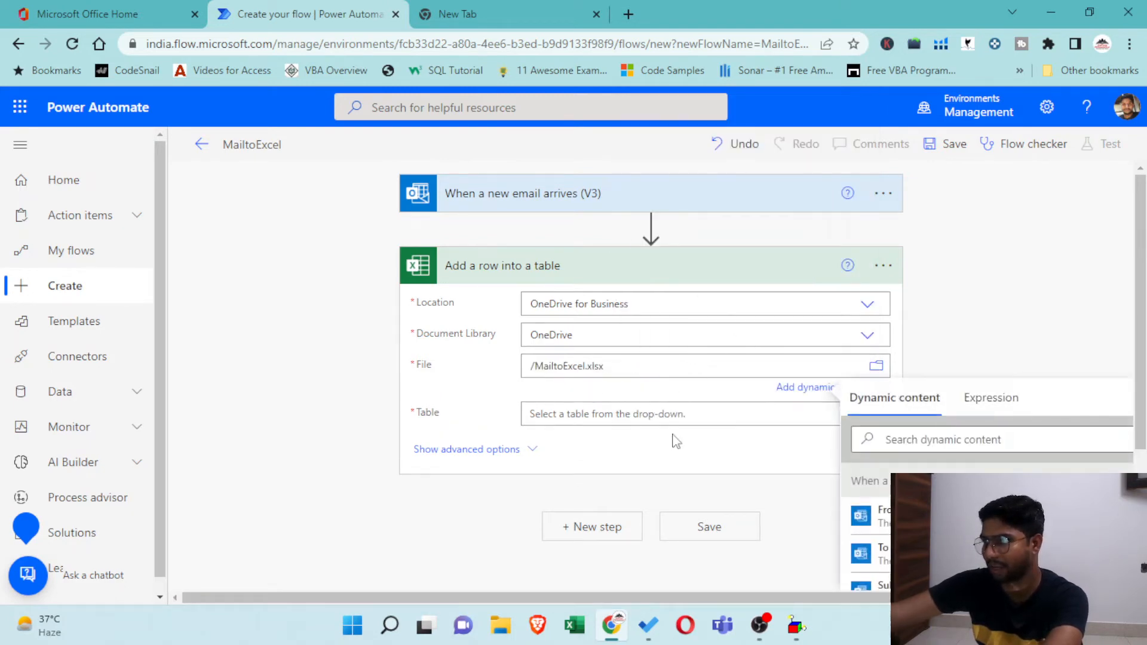
scroll(992, 304, down, 2)
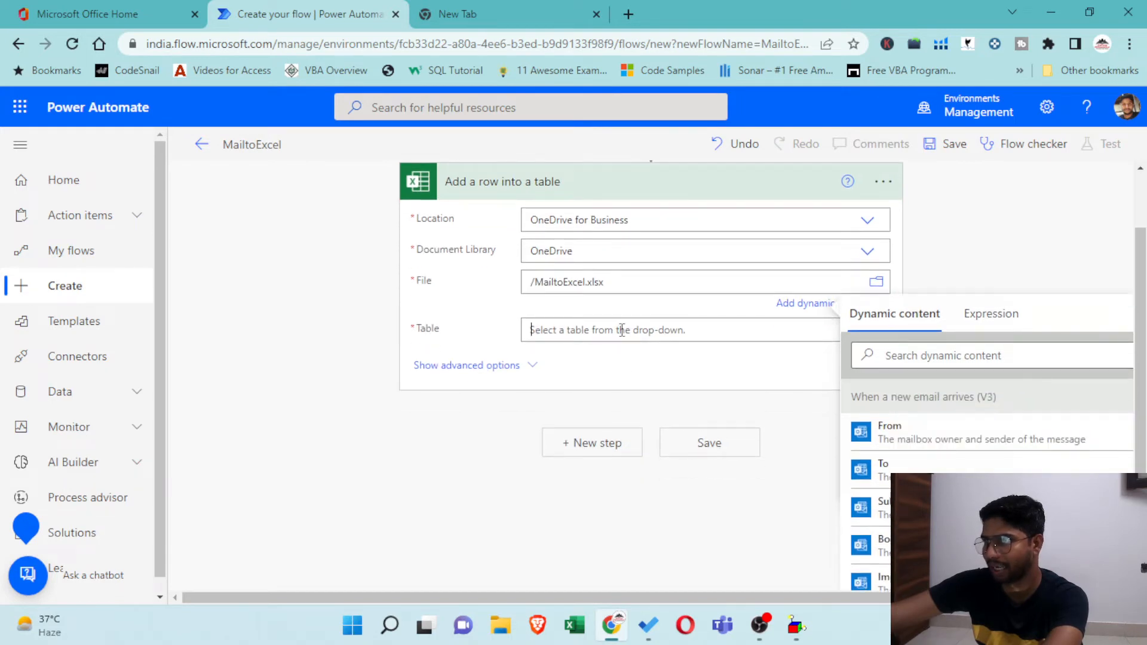
click(622, 330)
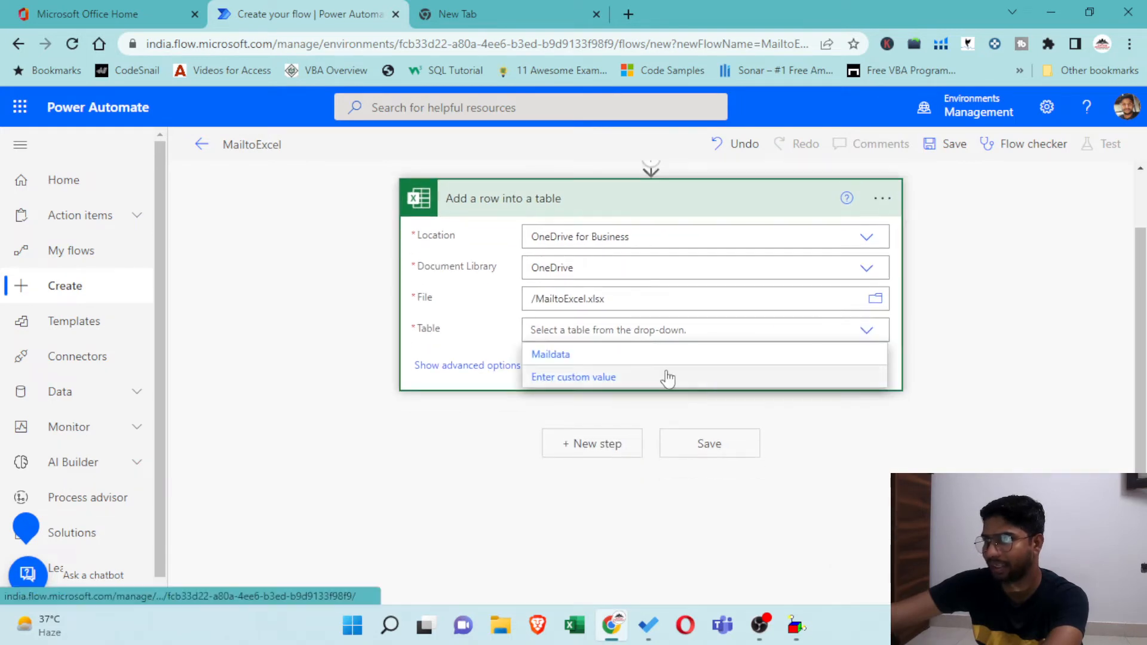
click(553, 356)
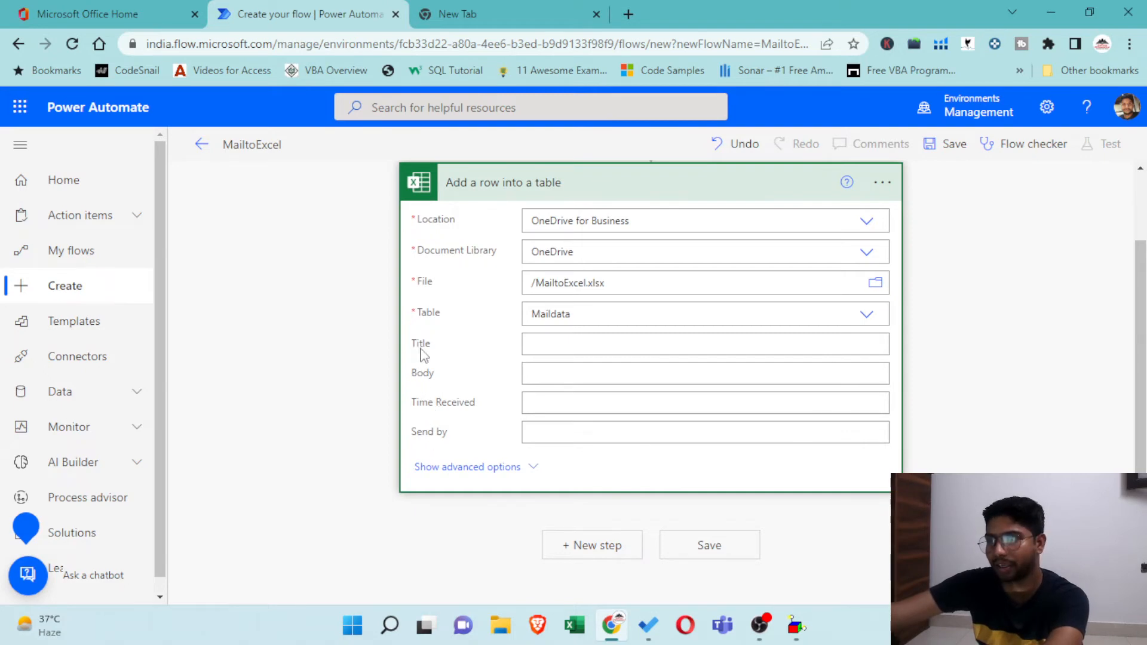
Examine the dynamic content that the email trigger offers for the table's Title column.
scroll(433, 442, up, 2)
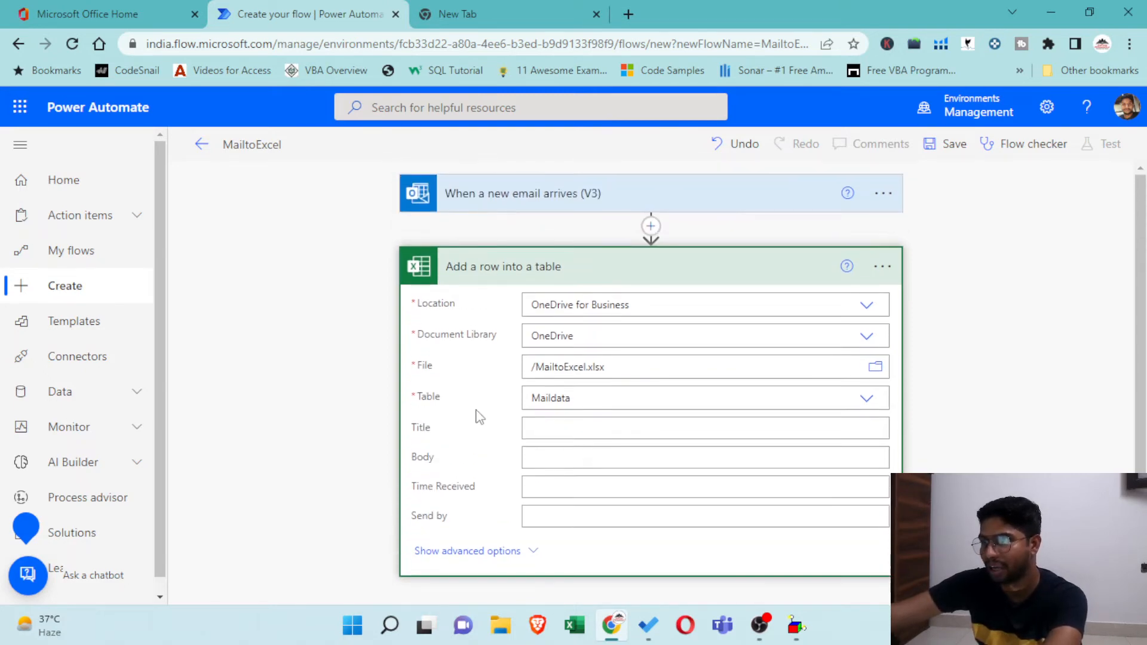
click(569, 425)
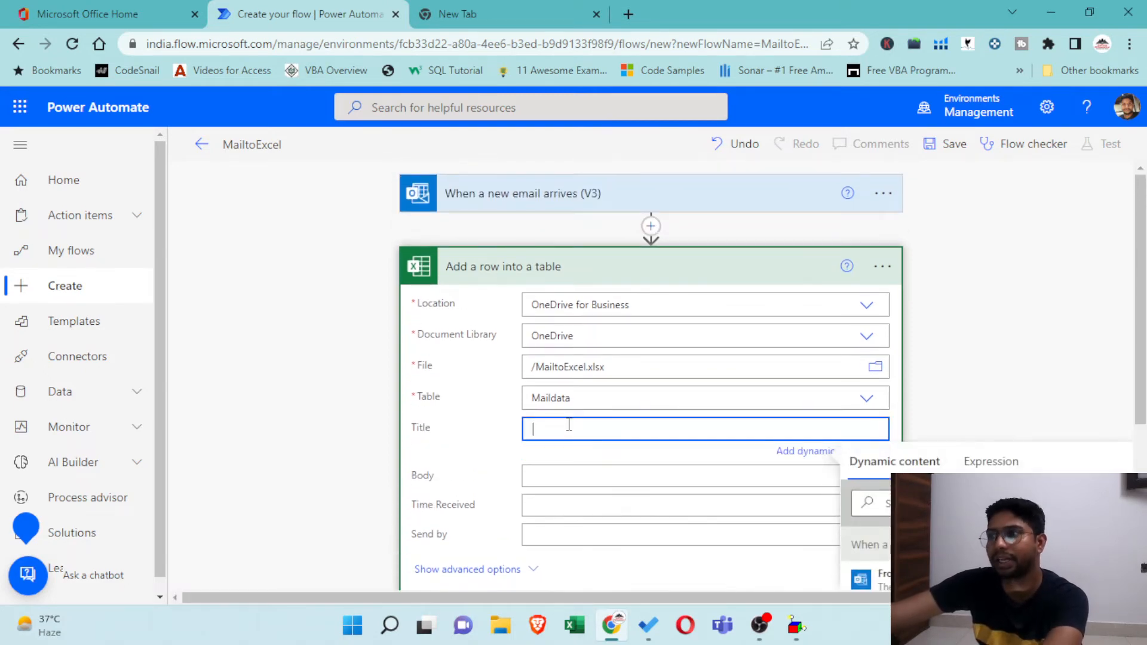
scroll(991, 376, down, 4)
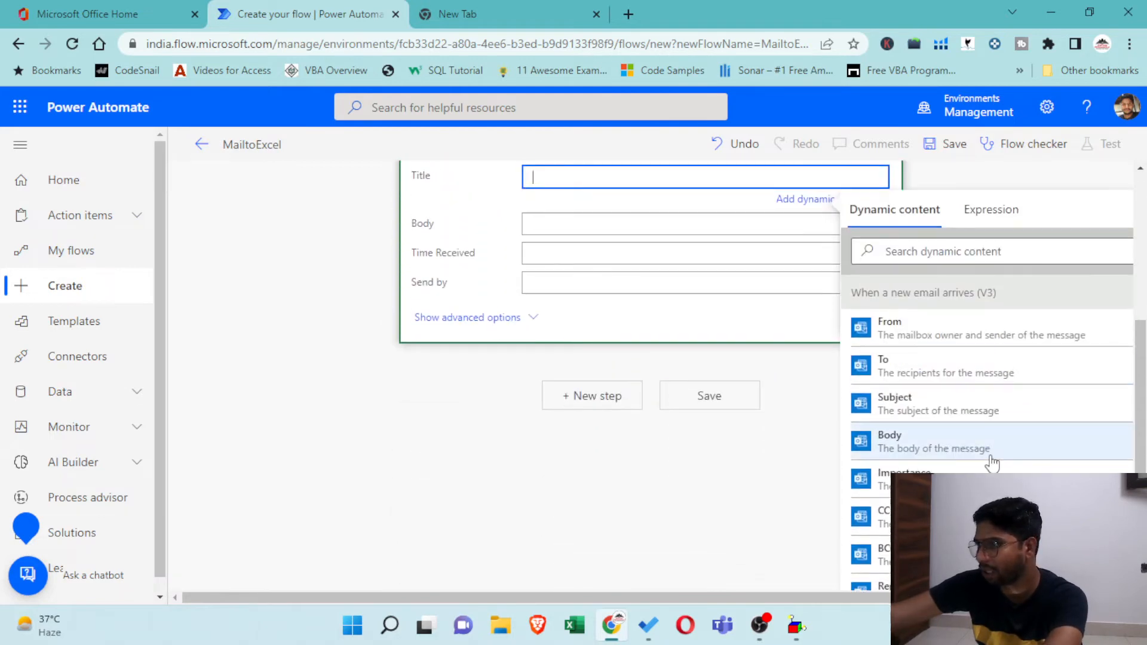
scroll(959, 388, down, 4)
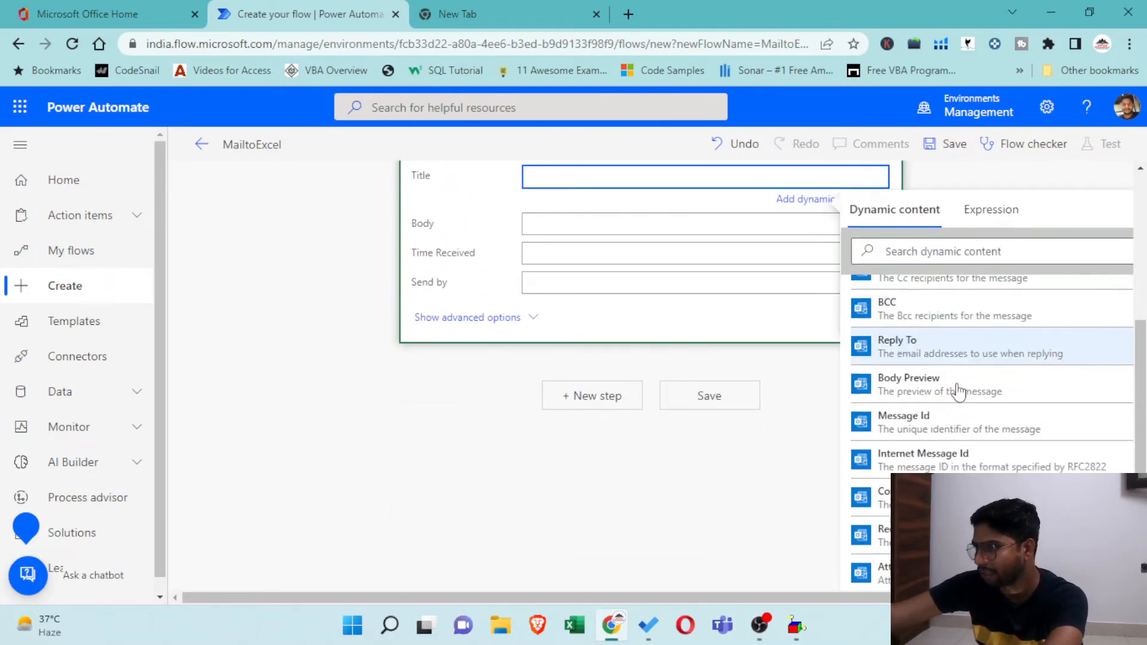
scroll(960, 397, up, 4)
scroll(958, 397, down, 5)
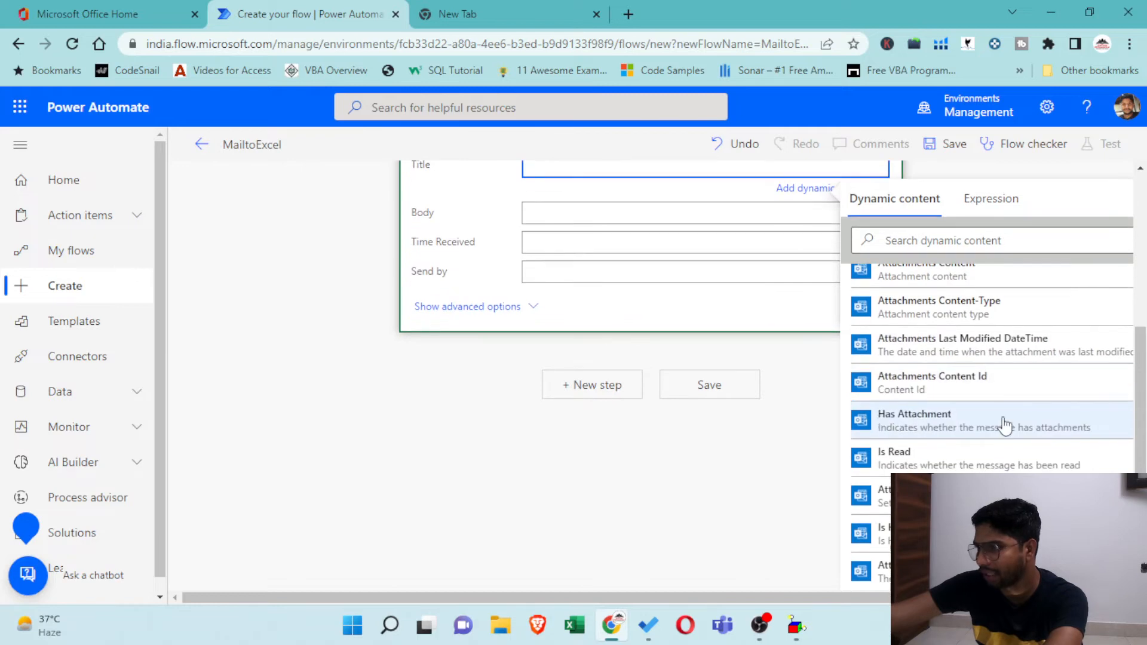
scroll(997, 428, up, 5)
scroll(993, 428, up, 2)
scroll(914, 323, up, 2)
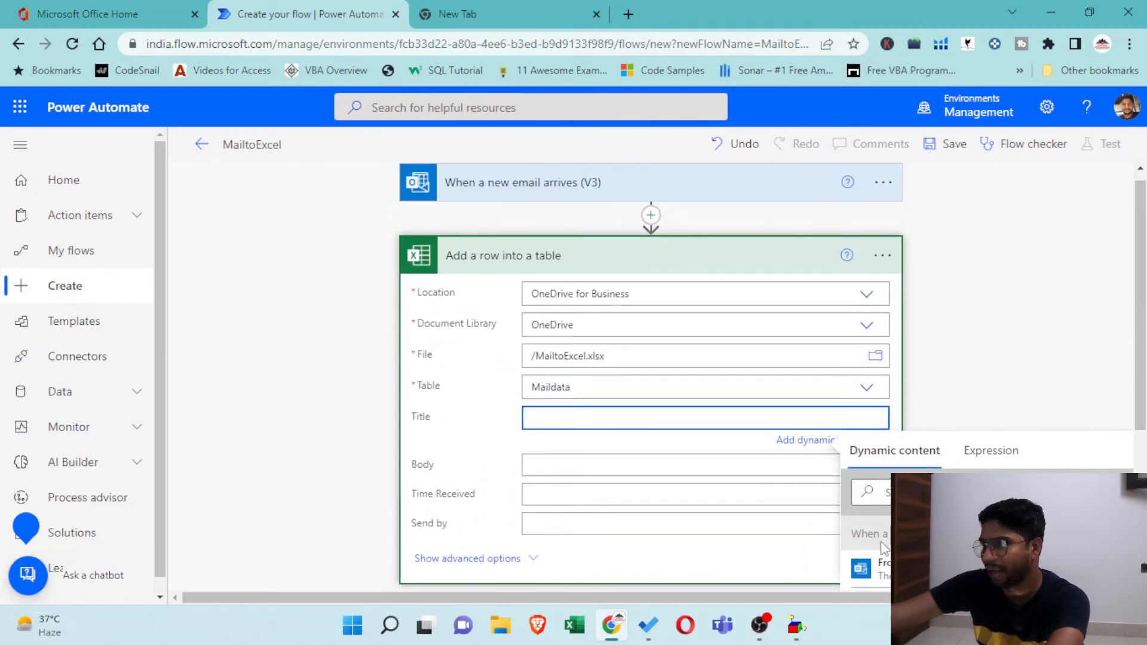
scroll(973, 346, down, 4)
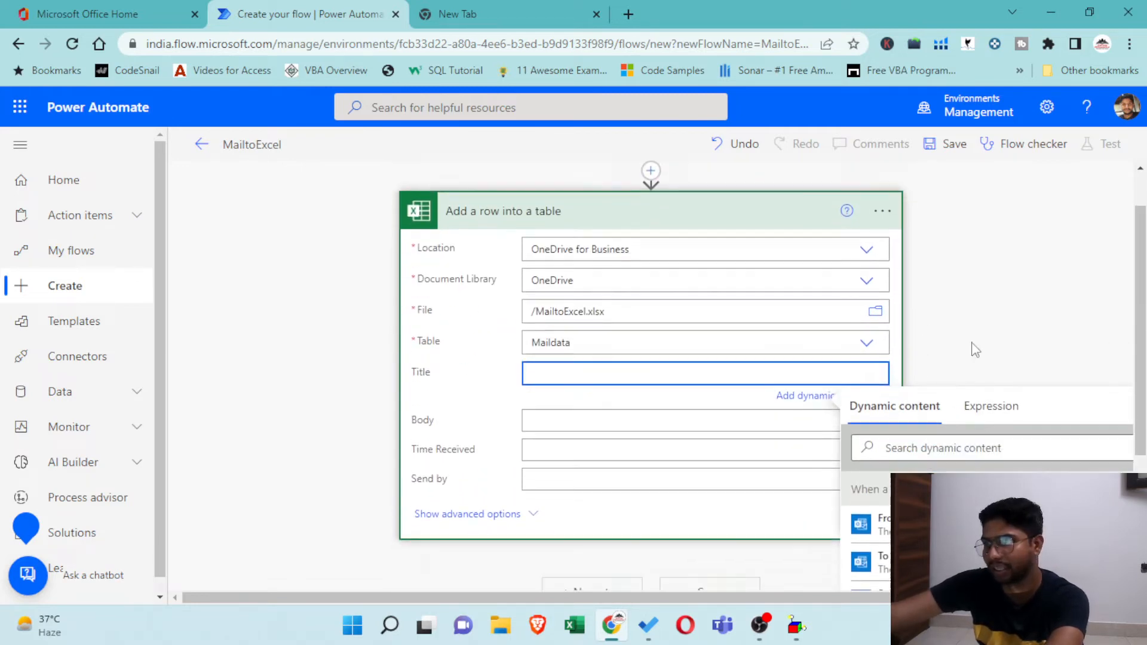
scroll(667, 327, up, 4)
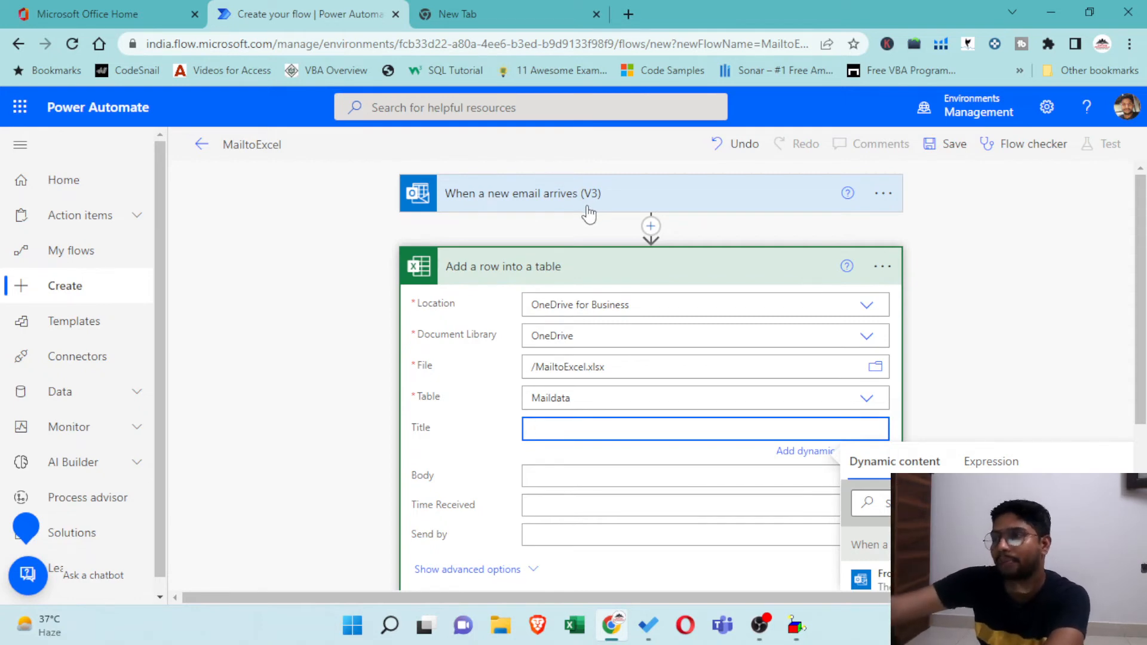
Map the Title column to the email's Subject dynamic content, keeping only a single Subject token.
scroll(931, 331, down, 3)
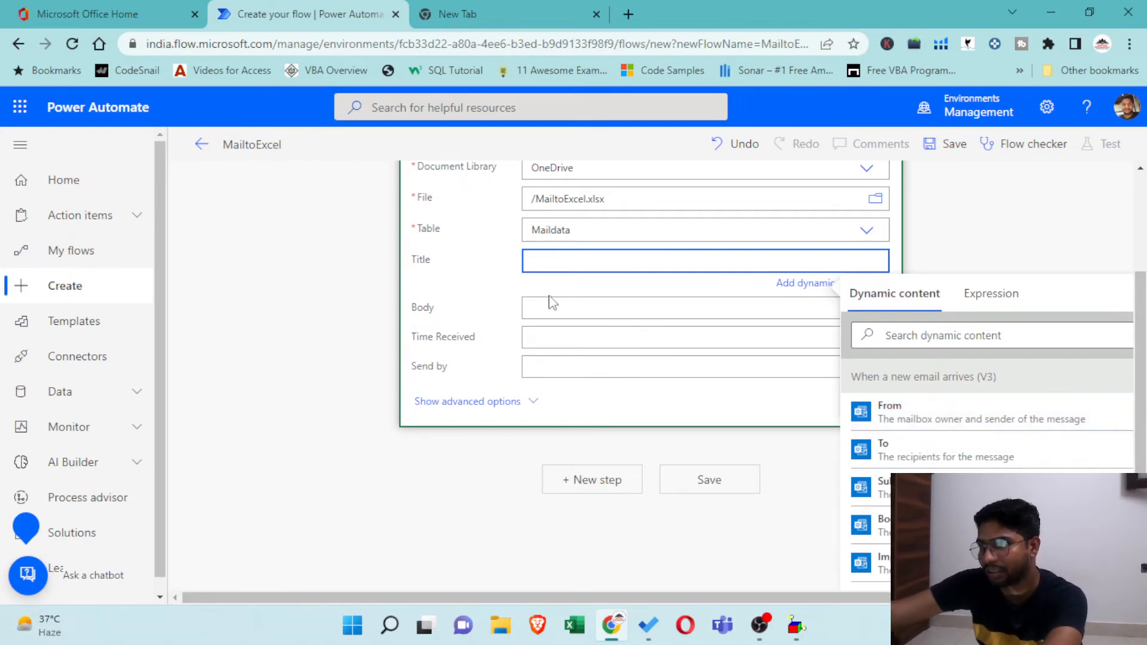
scroll(872, 427, down, 2)
scroll(872, 427, up, 2)
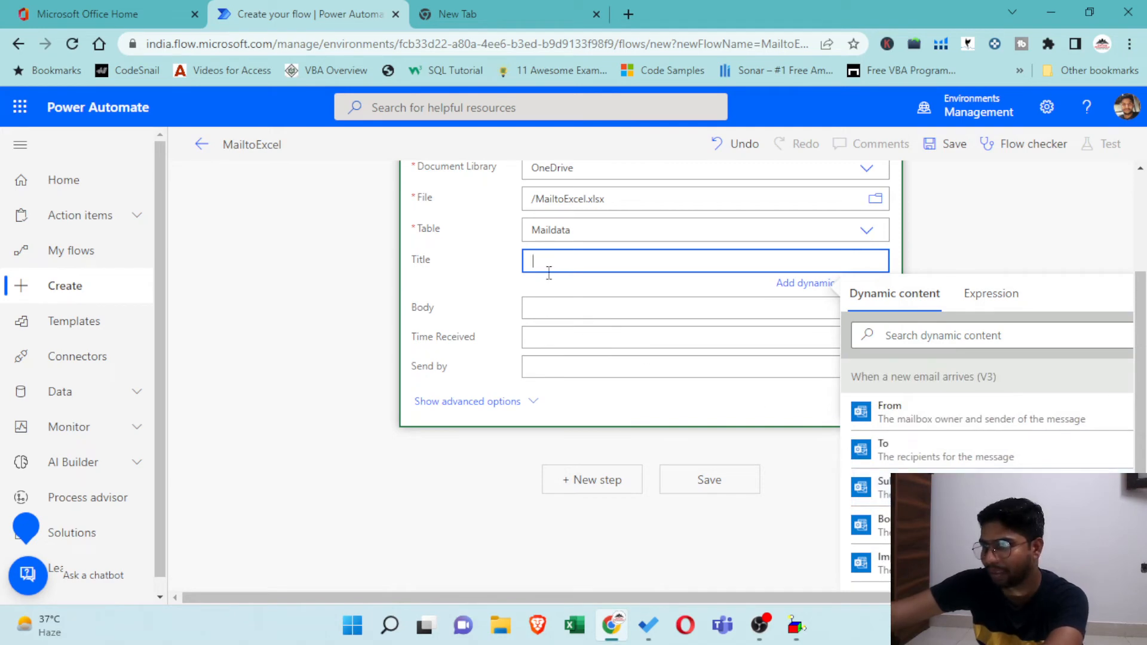
click(876, 485)
click(877, 486)
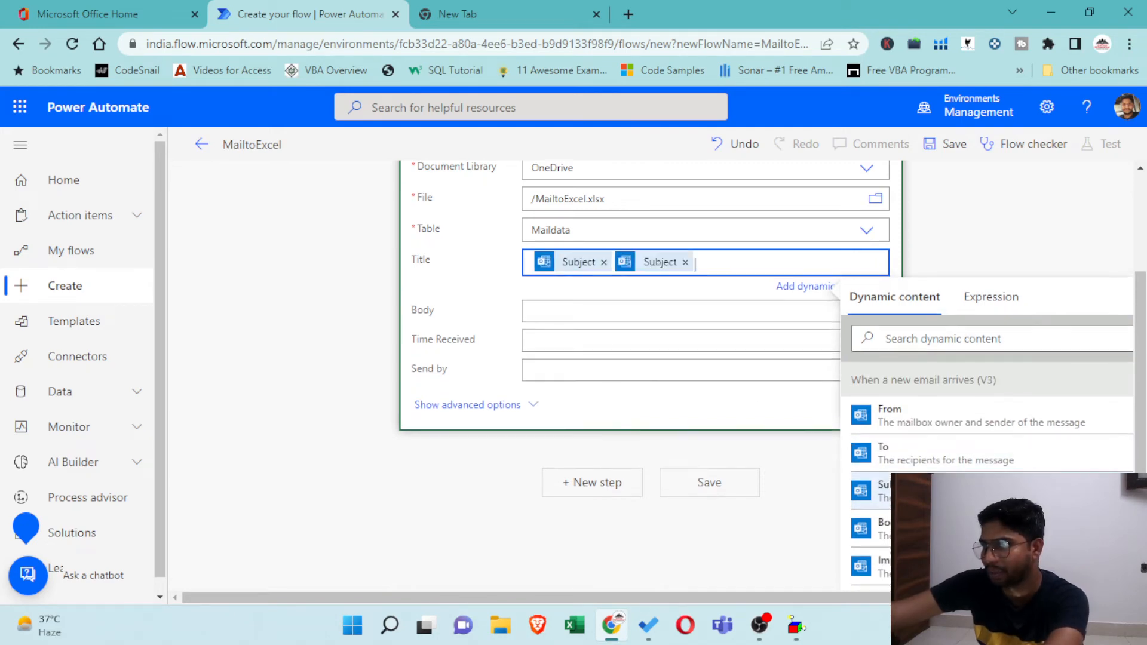
click(688, 262)
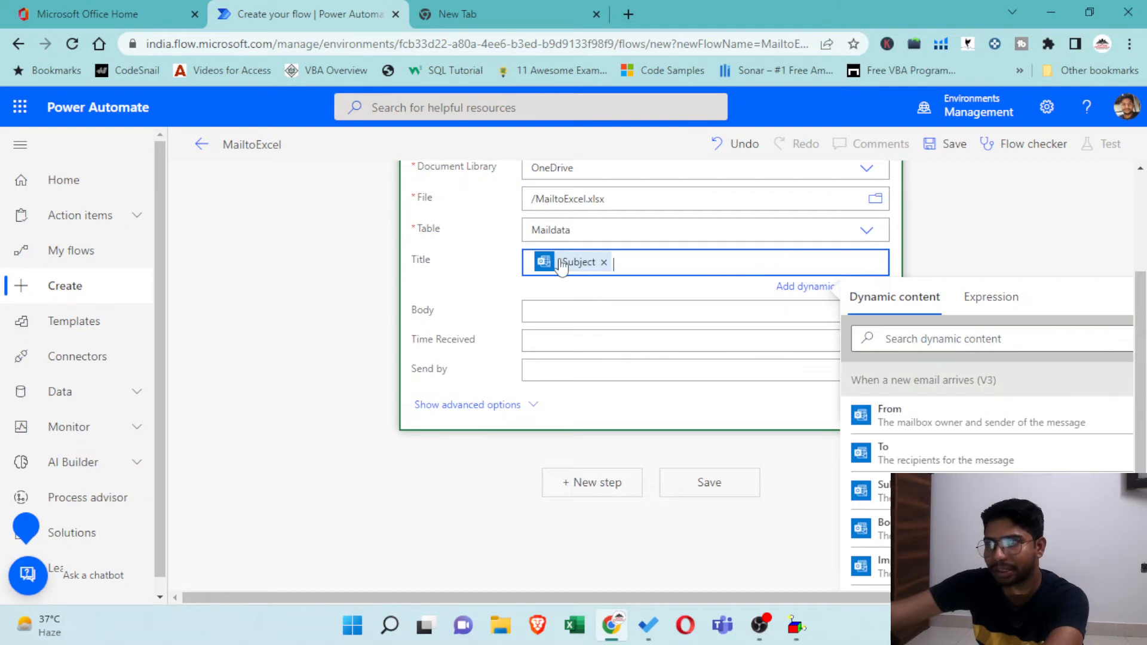
Map the Body column to the email's Body and the Time Received column to Received Time.
click(556, 311)
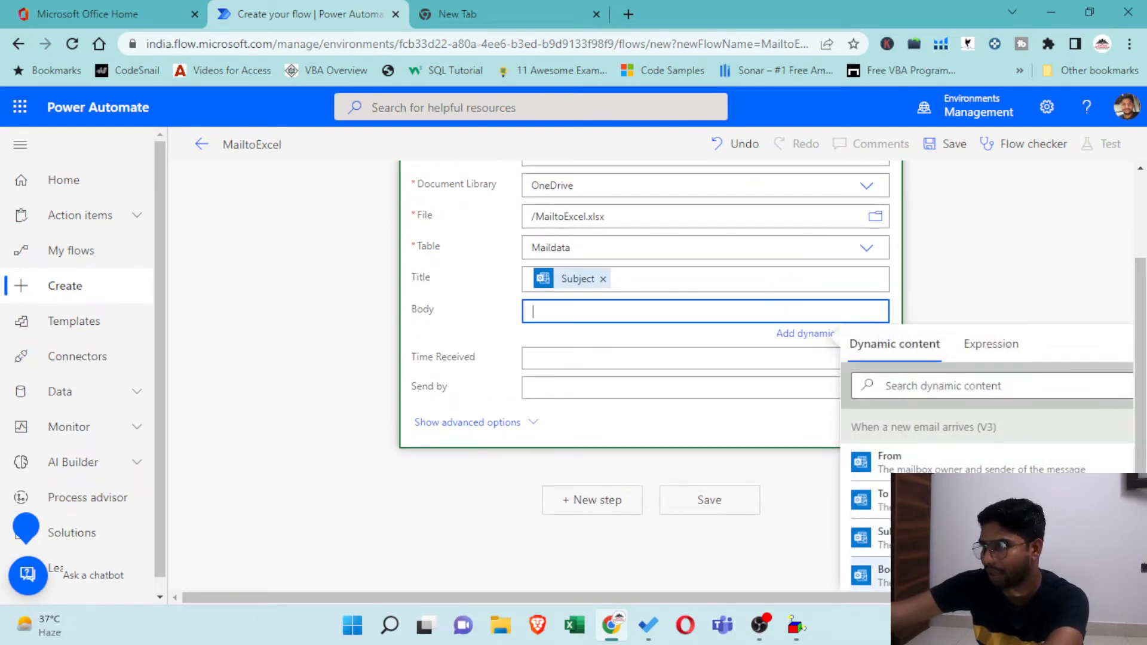
click(926, 578)
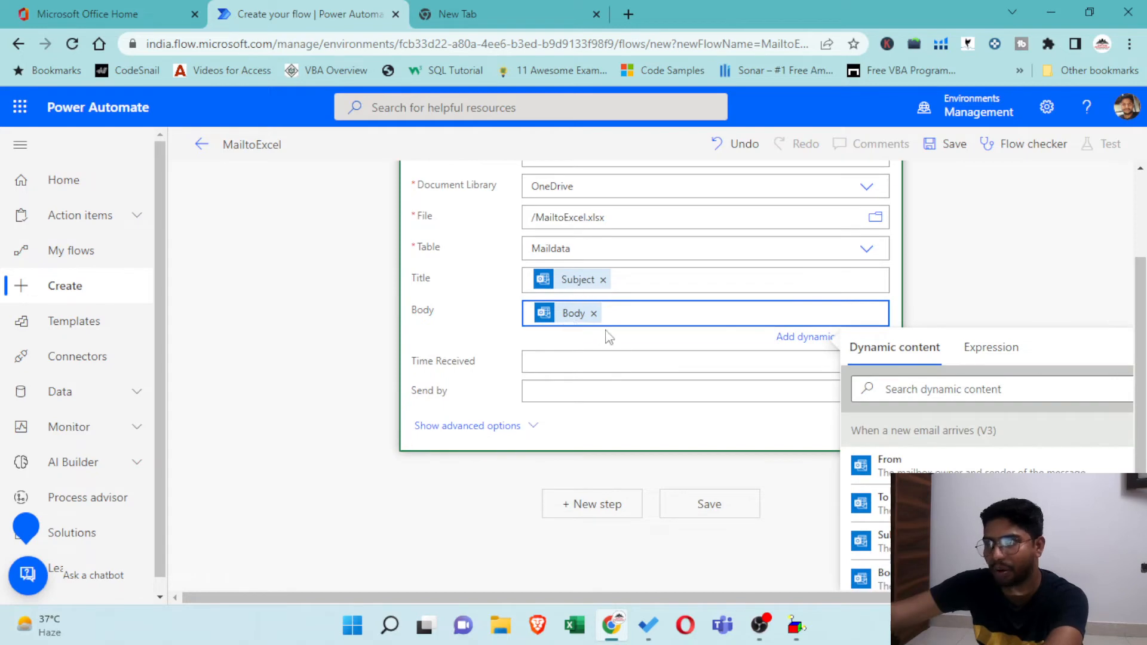
click(587, 363)
scroll(956, 526, down, 3)
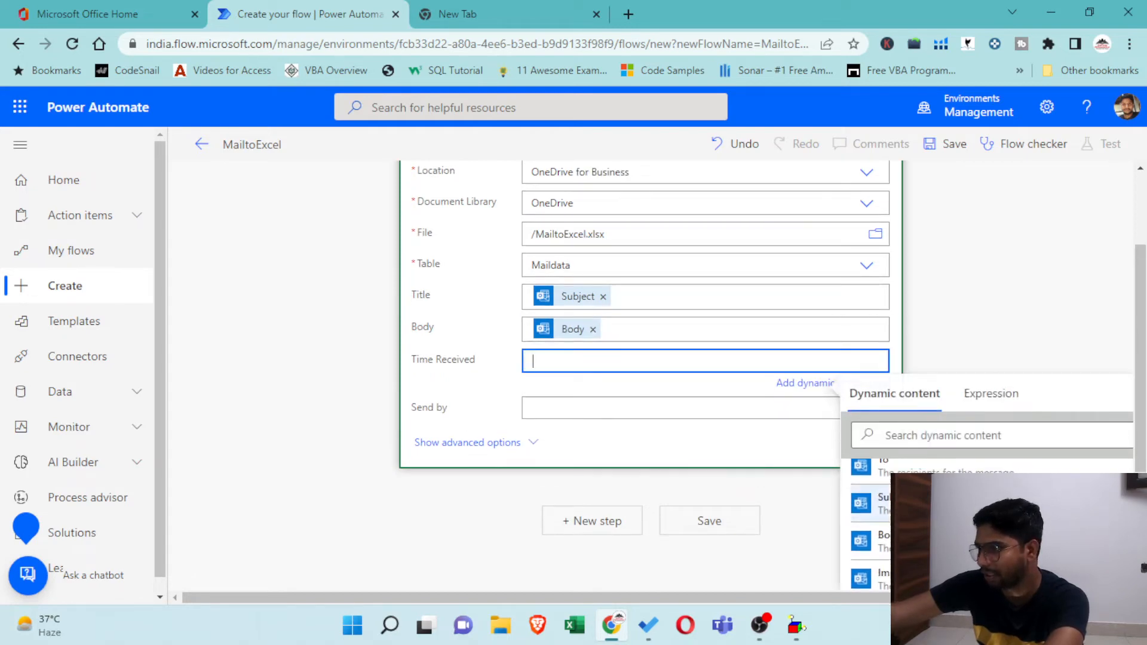
scroll(872, 525, down, 3)
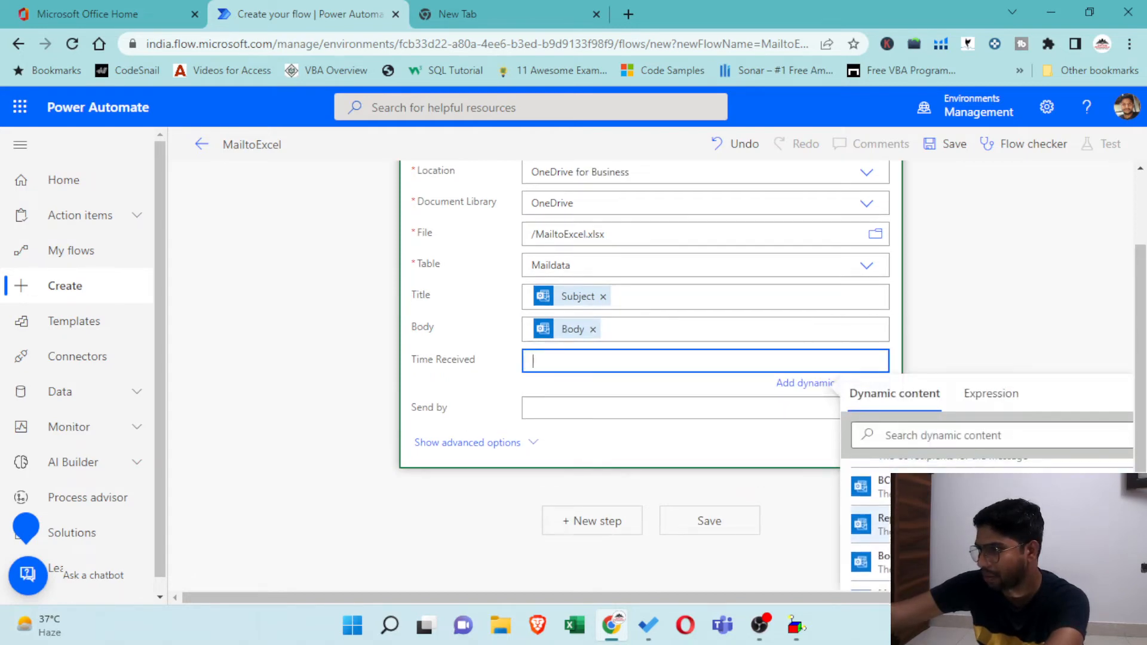
scroll(872, 525, down, 2)
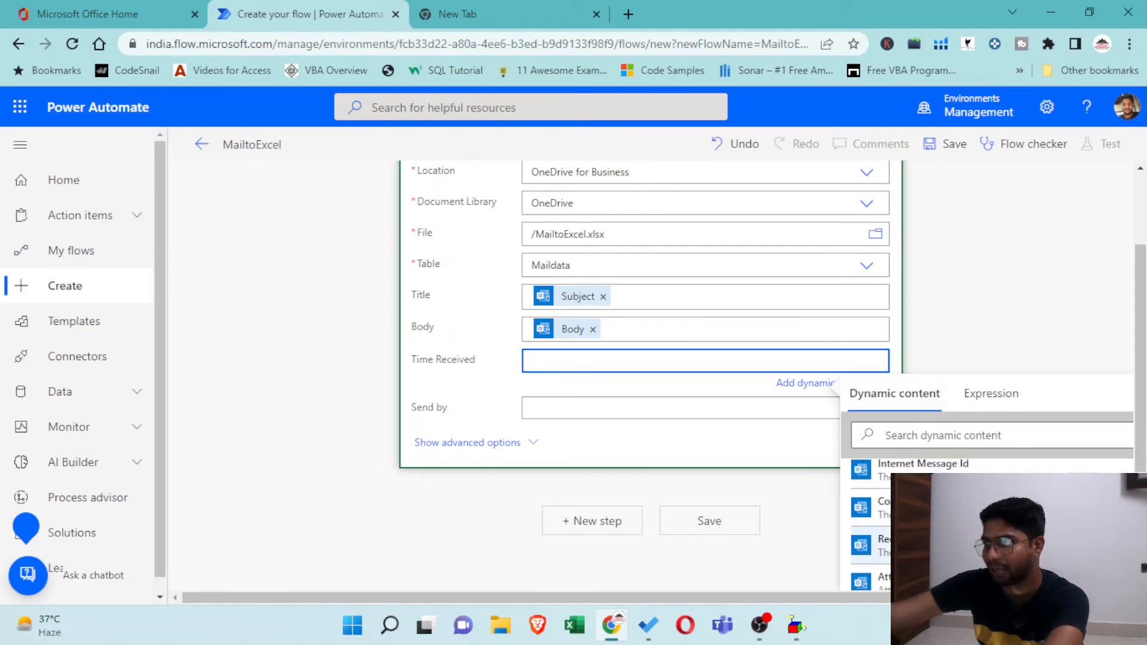
click(872, 545)
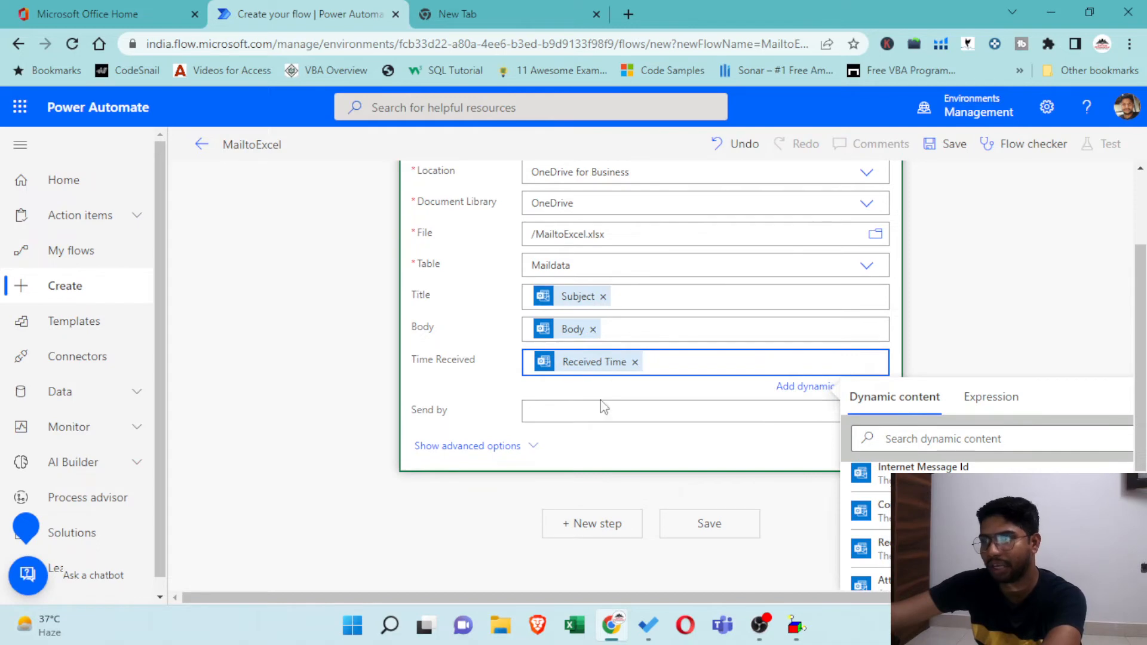
Map the Send by column to the email's From dynamic content.
click(592, 417)
scroll(890, 468, down, 3)
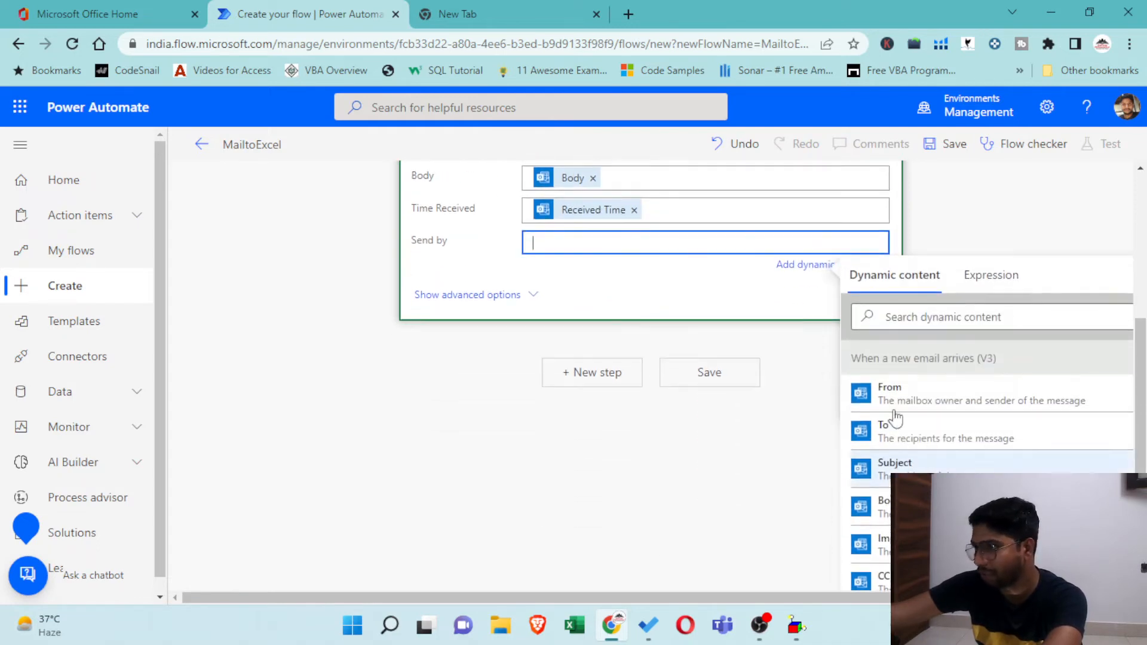
click(892, 393)
scroll(673, 346, up, 5)
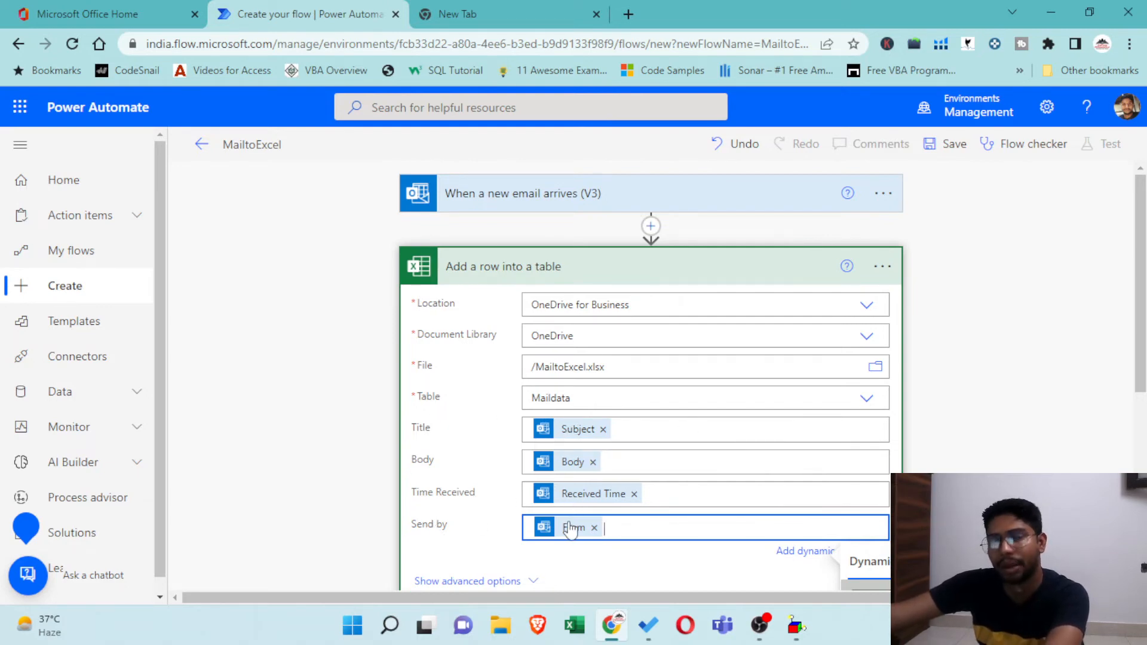
Save the MailtoExcel flow and return to its details page, dismissing the ready-to-go notice.
scroll(776, 418, down, 3)
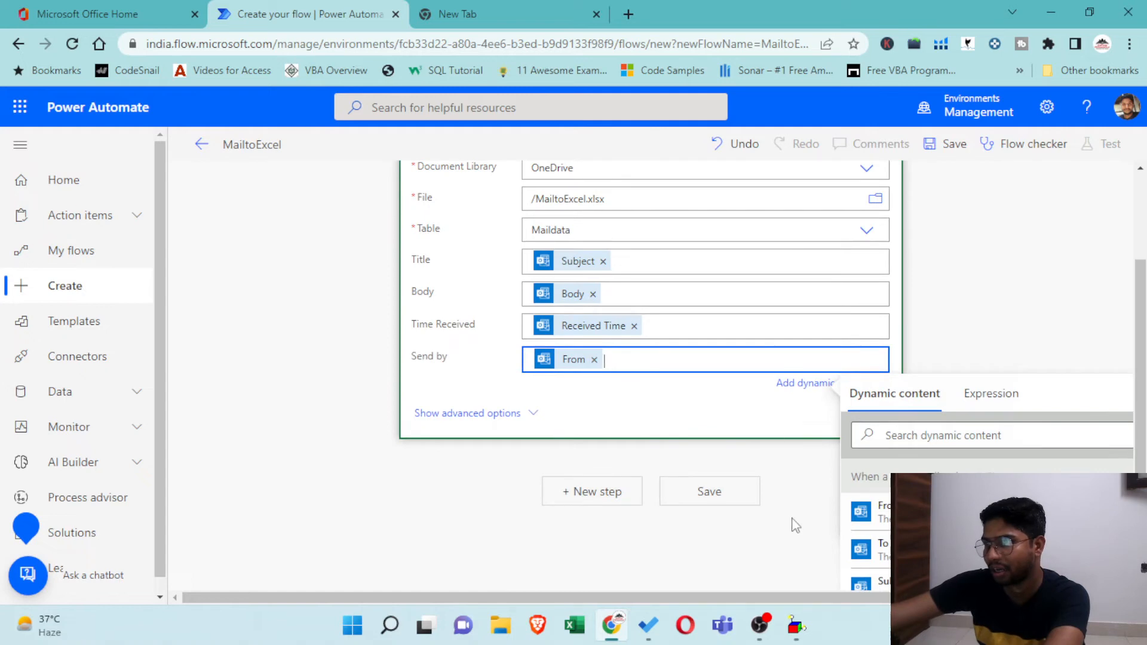
click(795, 525)
scroll(746, 430, down, 2)
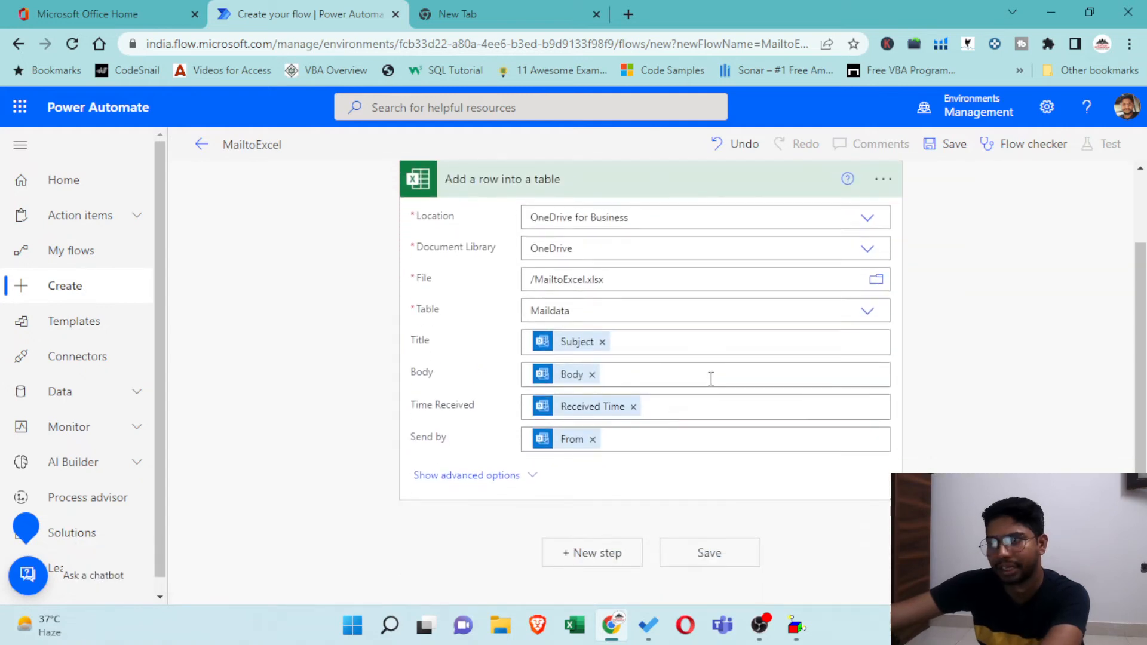
scroll(711, 378, up, 2)
scroll(720, 387, down, 2)
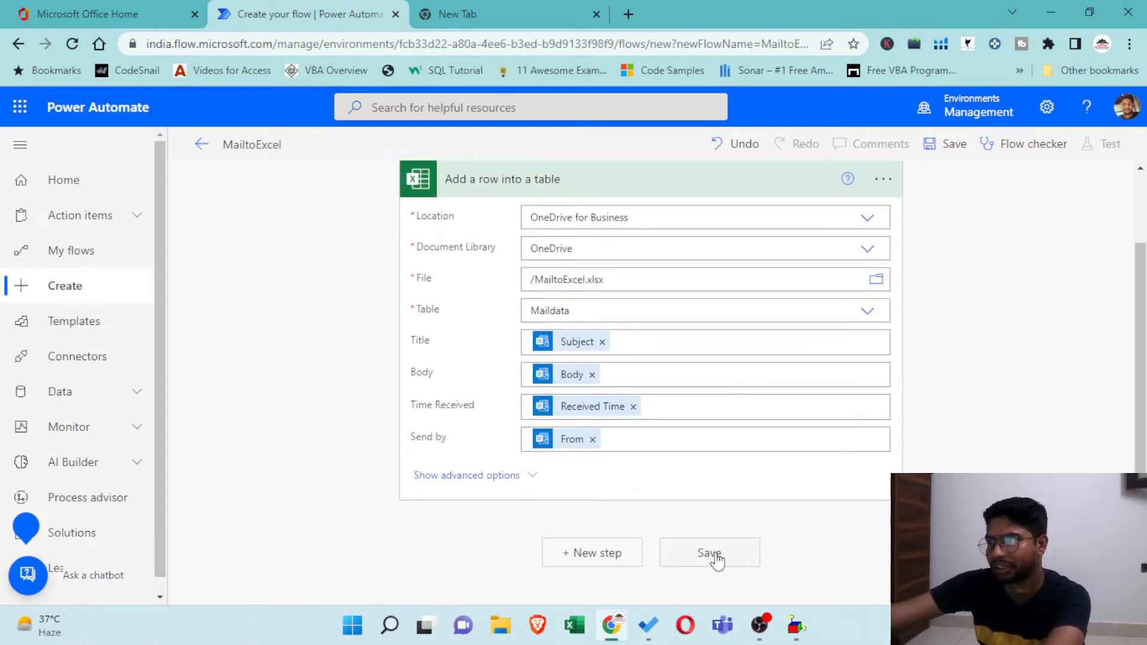
click(711, 554)
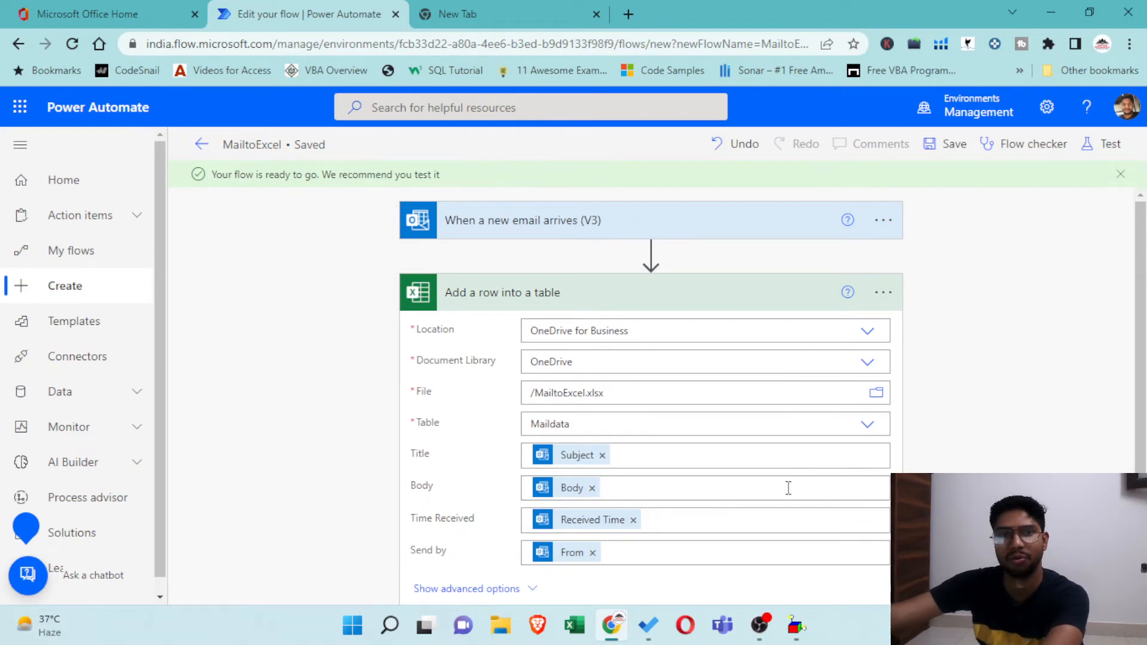
click(204, 146)
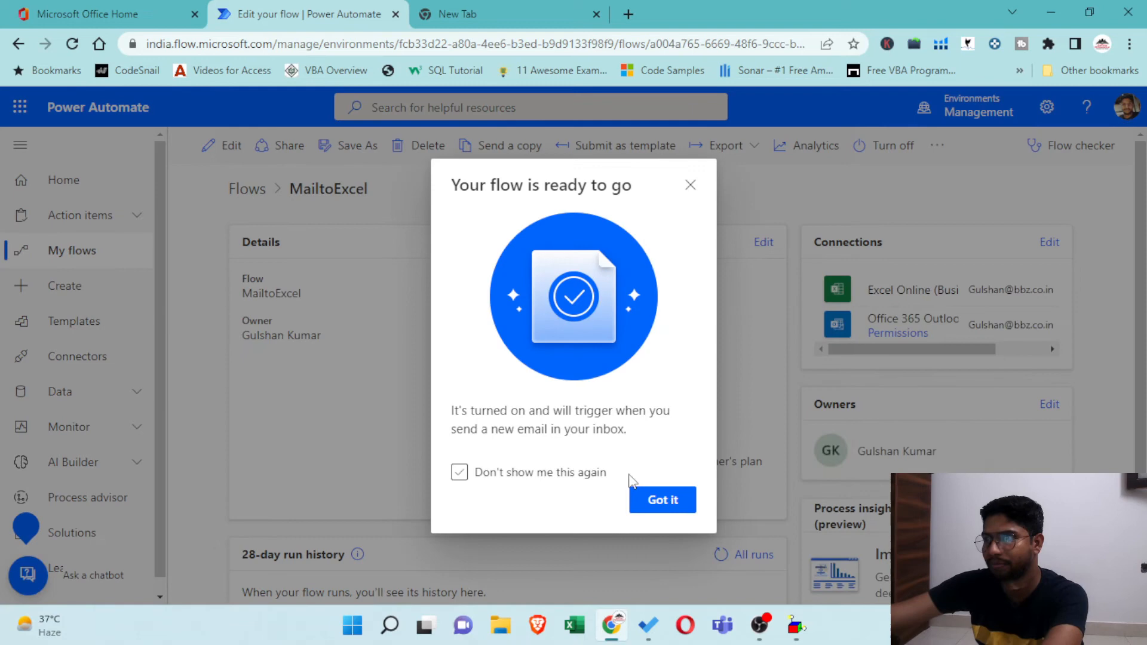
click(664, 495)
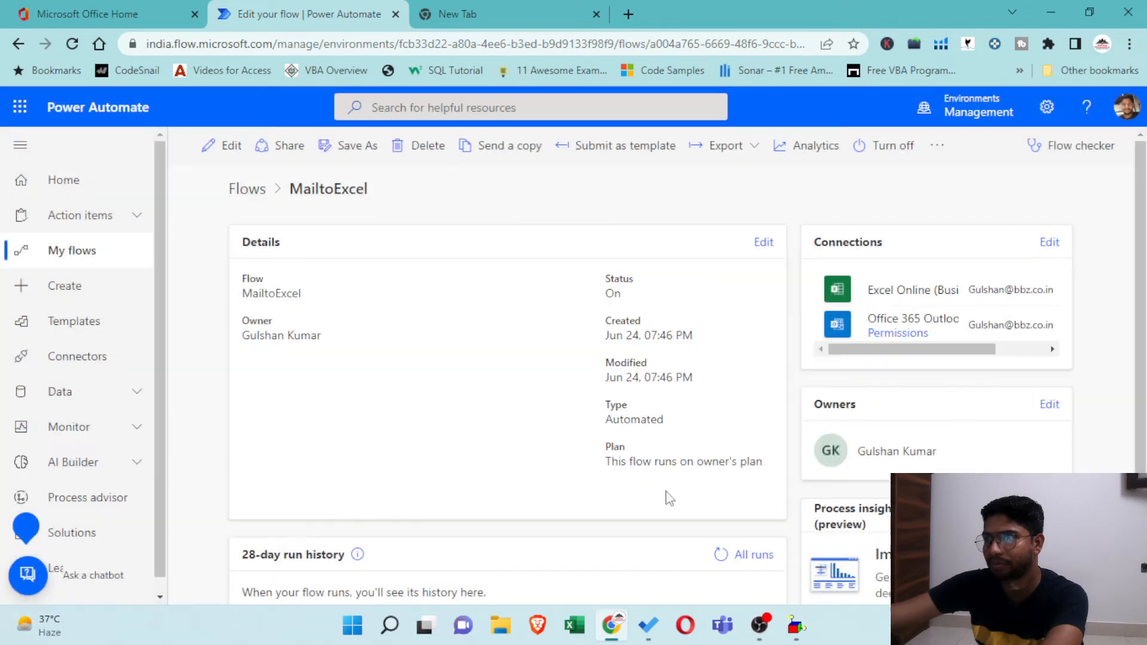
Switch to Gmail in the spare browser tab and start composing a new email.
click(543, 7)
click(986, 114)
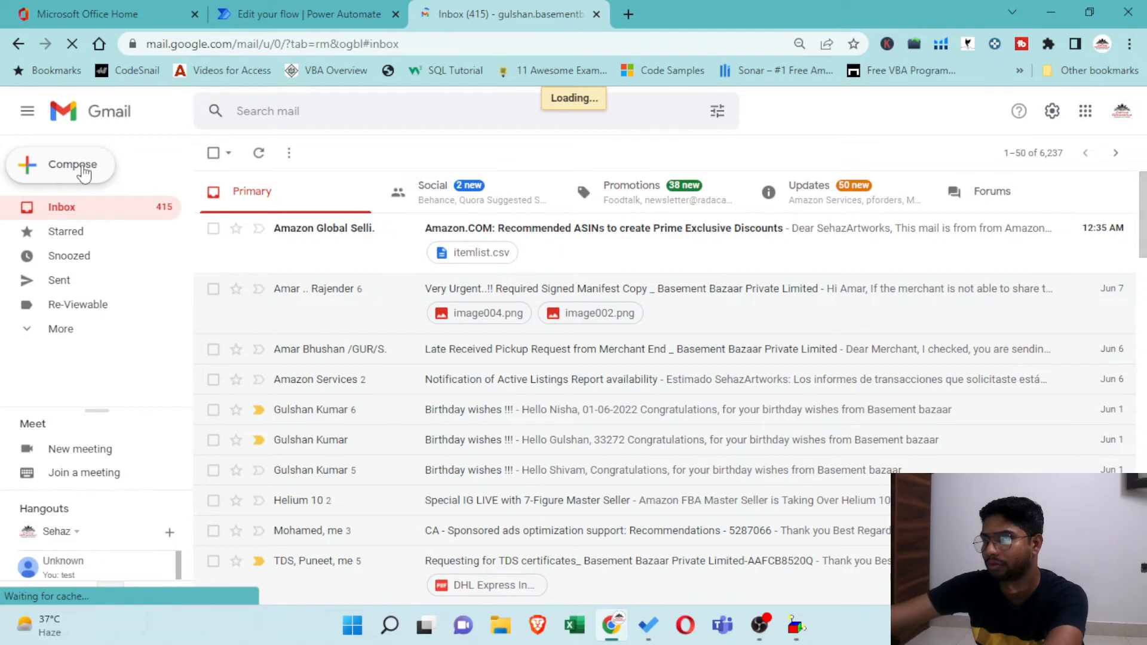
click(82, 170)
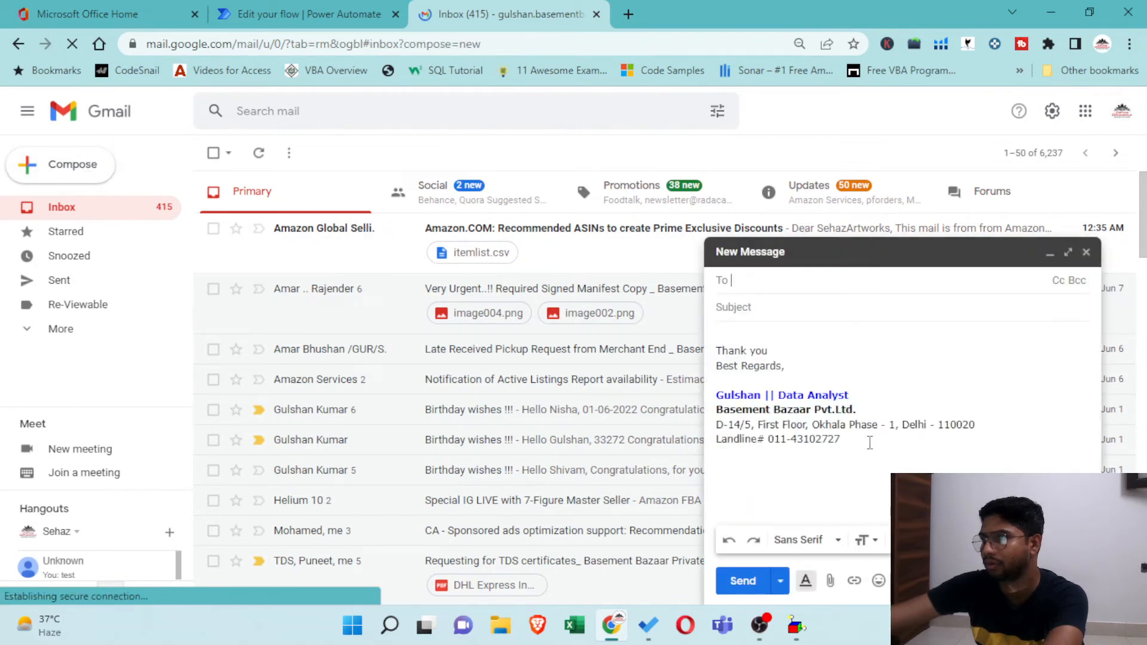
Delete the whole signature block from the new message's body.
mouse_move(867, 445)
mouse_down()
mouse_move(791, 402)
mouse_move(874, 423)
mouse_move(964, 364)
mouse_move(948, 412)
mouse_up()
click(815, 374)
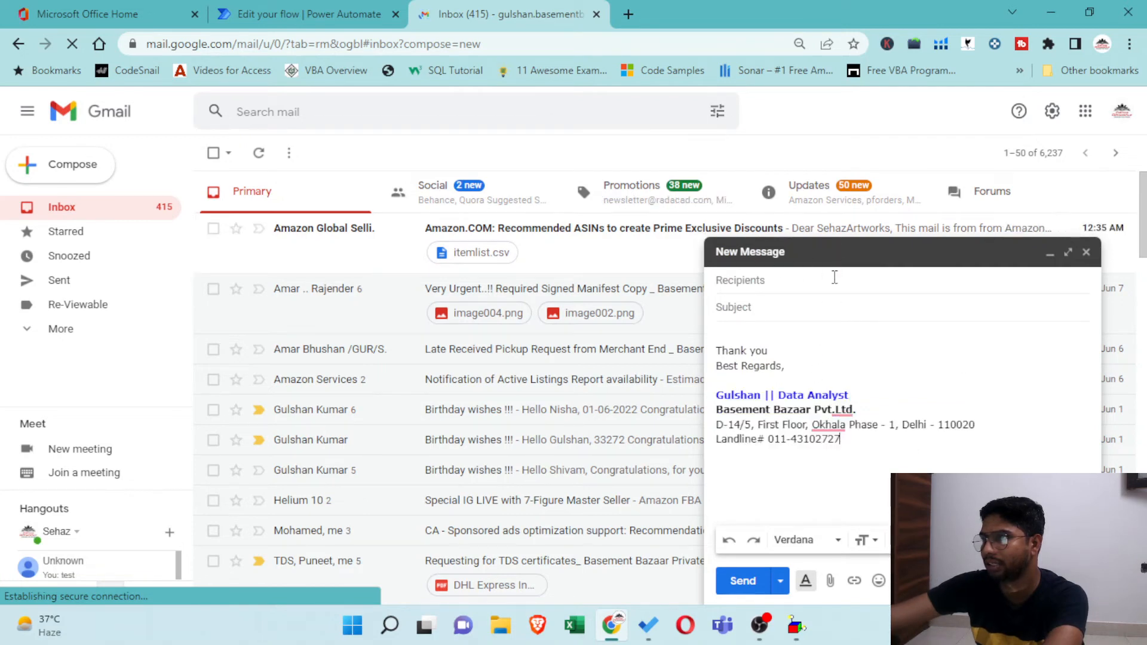
key(ctrl+a)
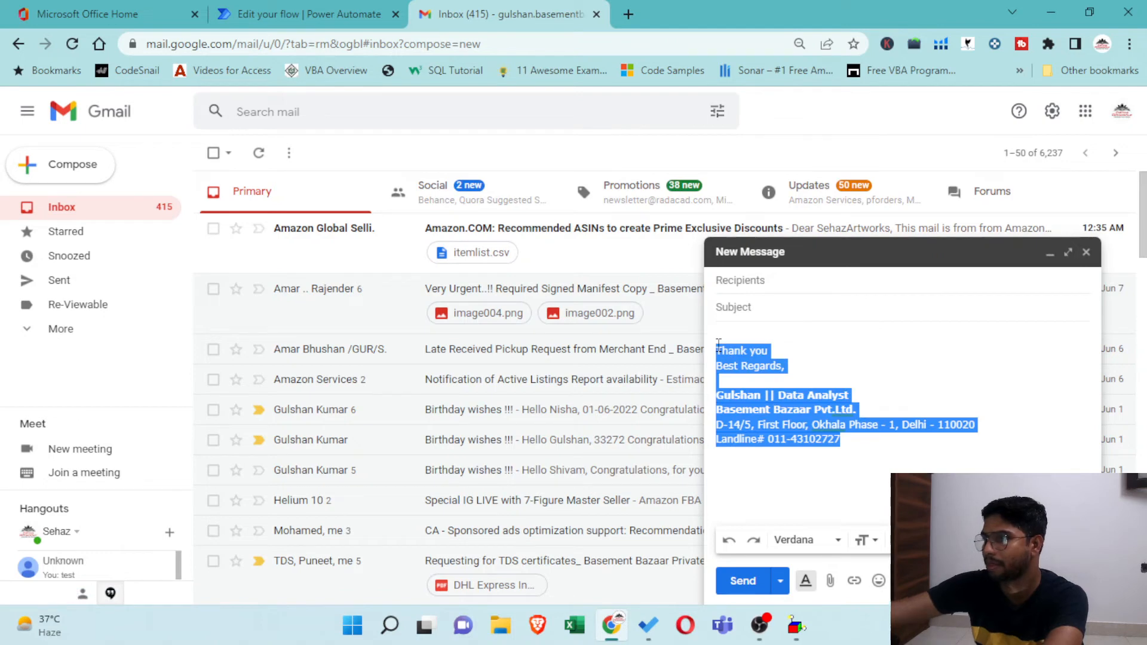
key(BackSpace)
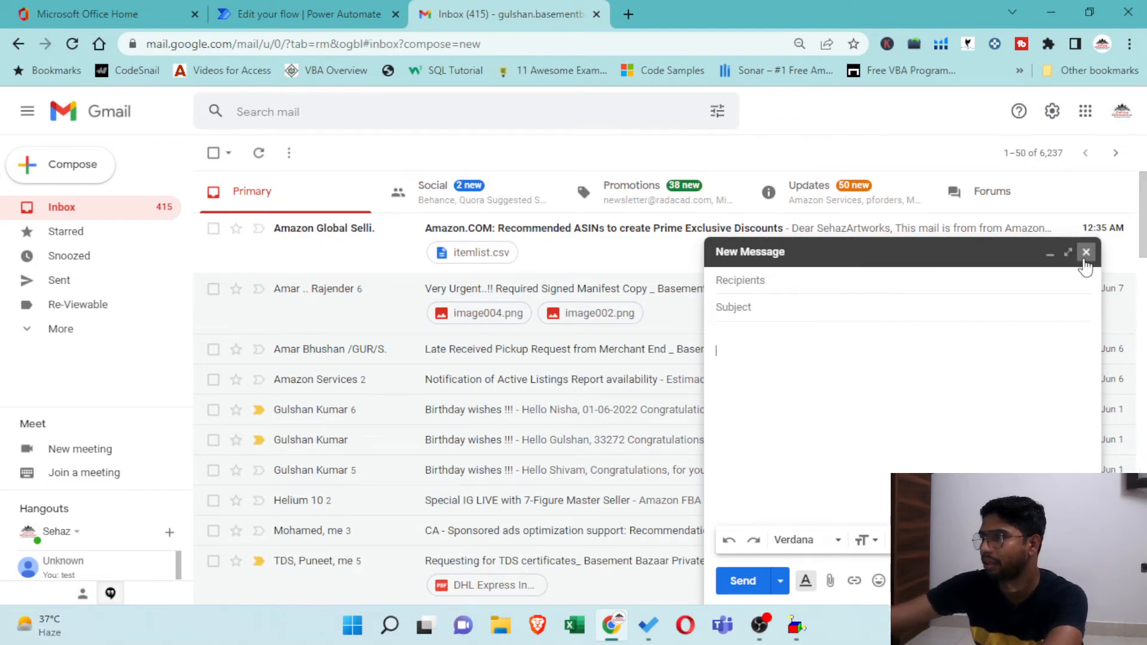
Enlarge the message window, address the email to the flow owner's bbz.co.in mailbox, and set the subject to "This is my title of mail".
click(1067, 252)
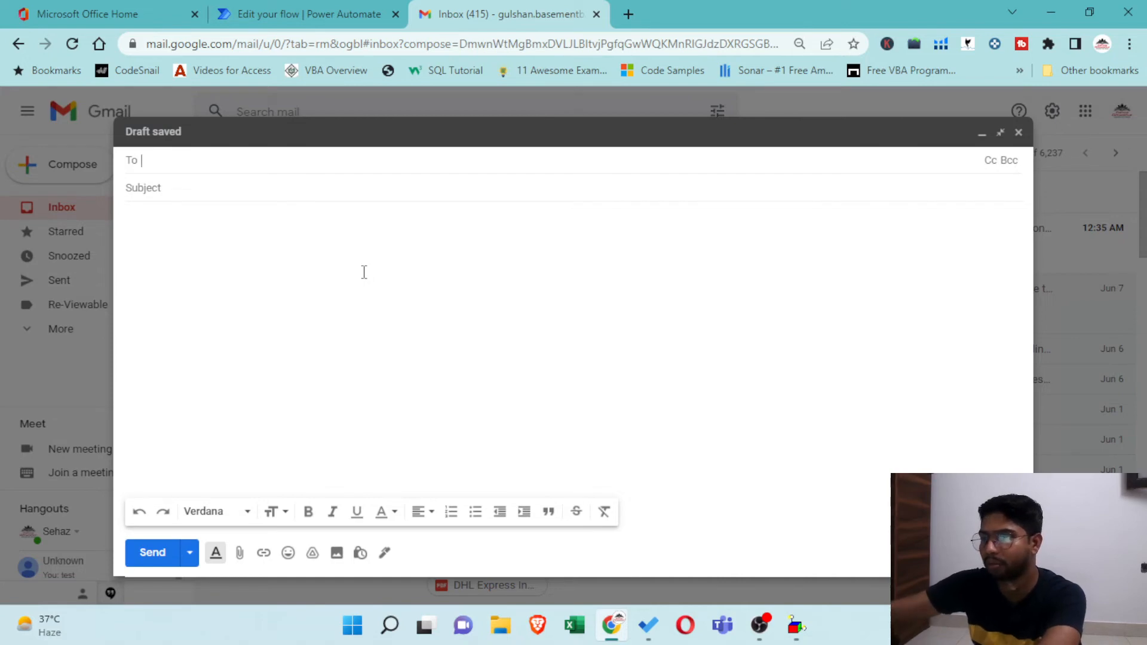
text(G)
mouse_move(358, 274)
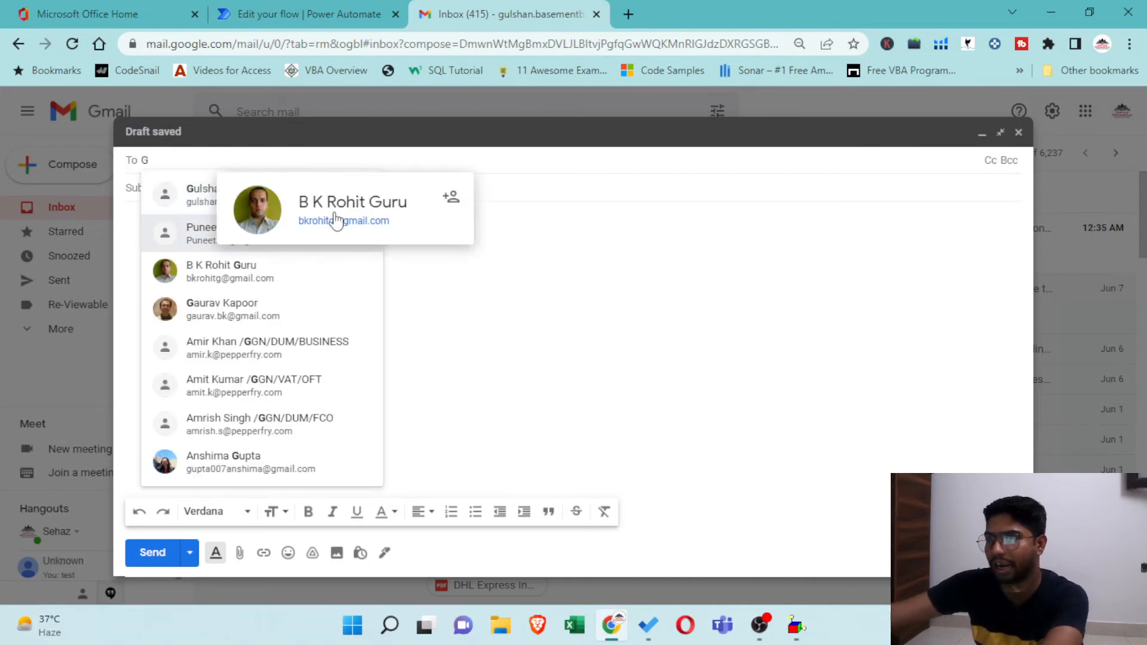
click(187, 204)
click(166, 194)
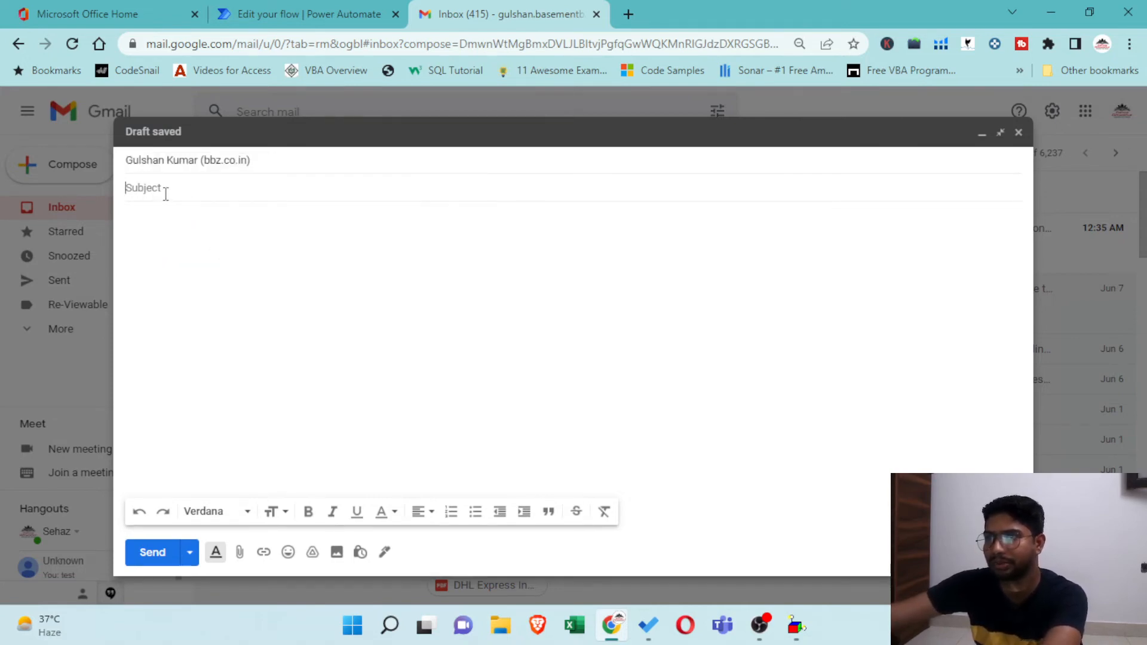
text(This is my title of mail)
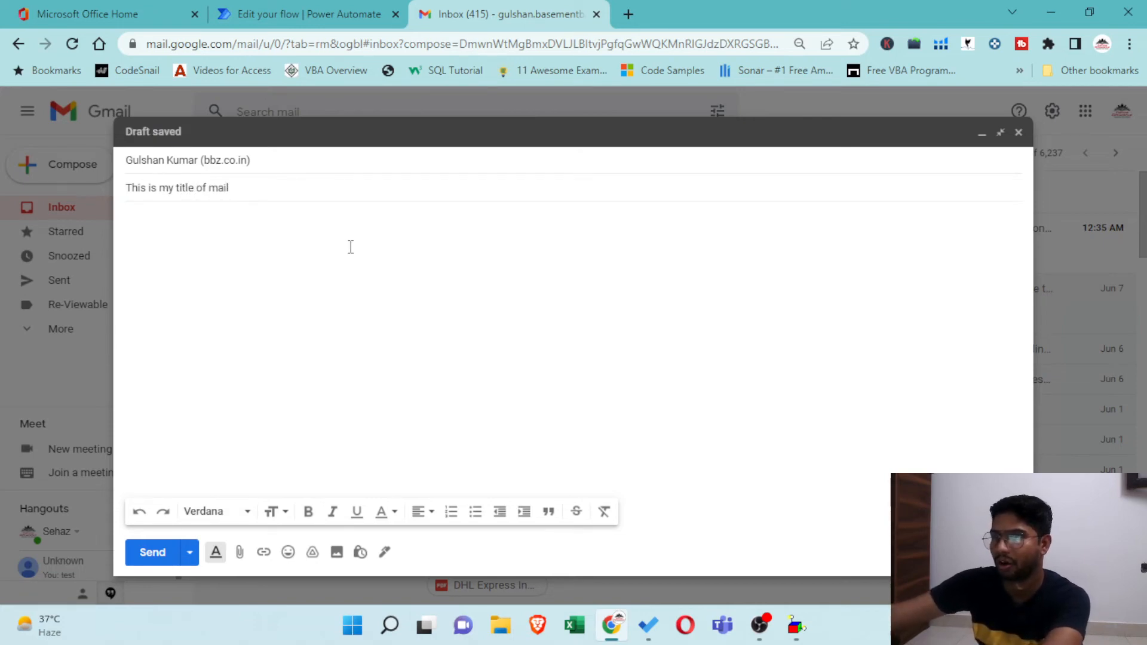
Write "This is my body of mail" in the message body with a thanks line and the sender's first name, and send the email.
click(351, 247)
text(This is my b)
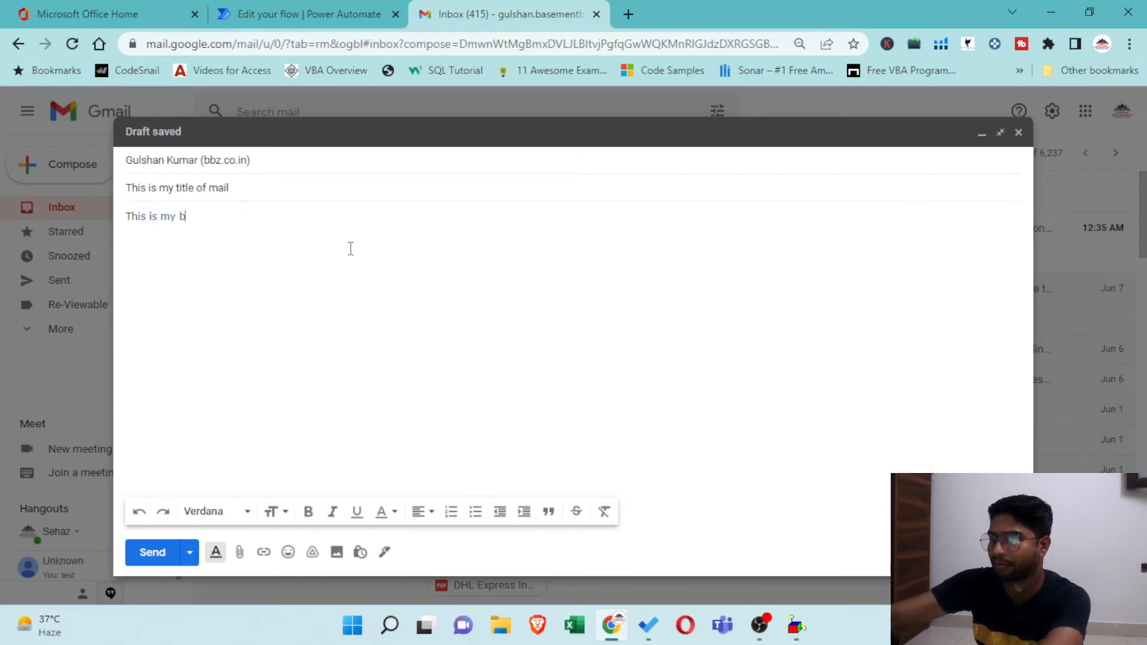
text(ody of)
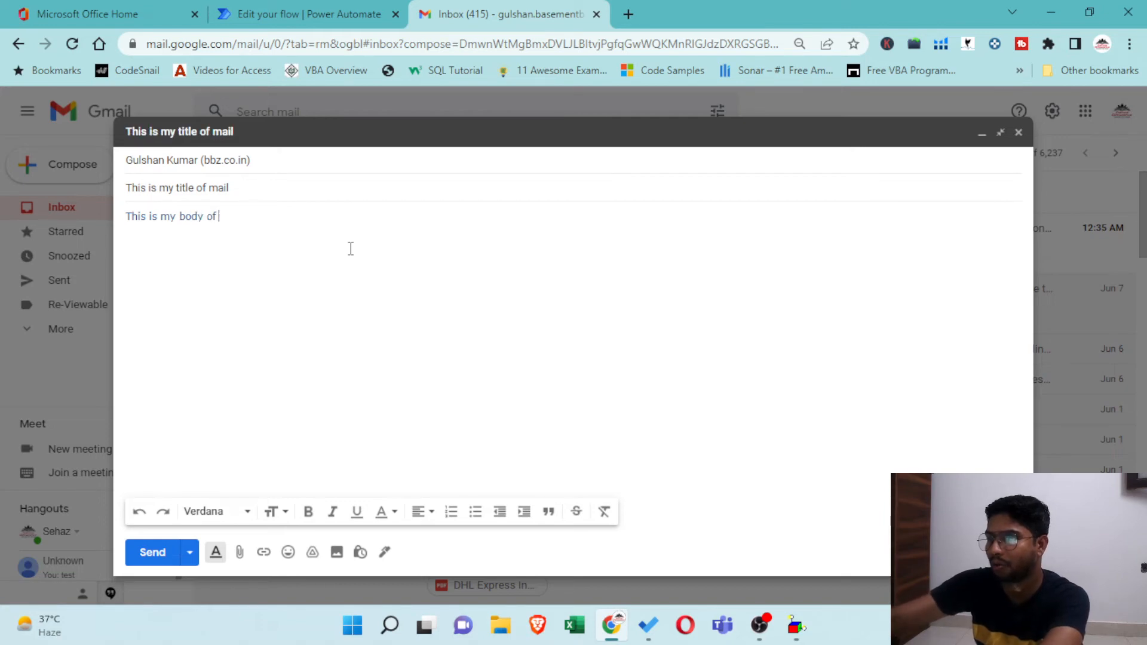
text( mail)
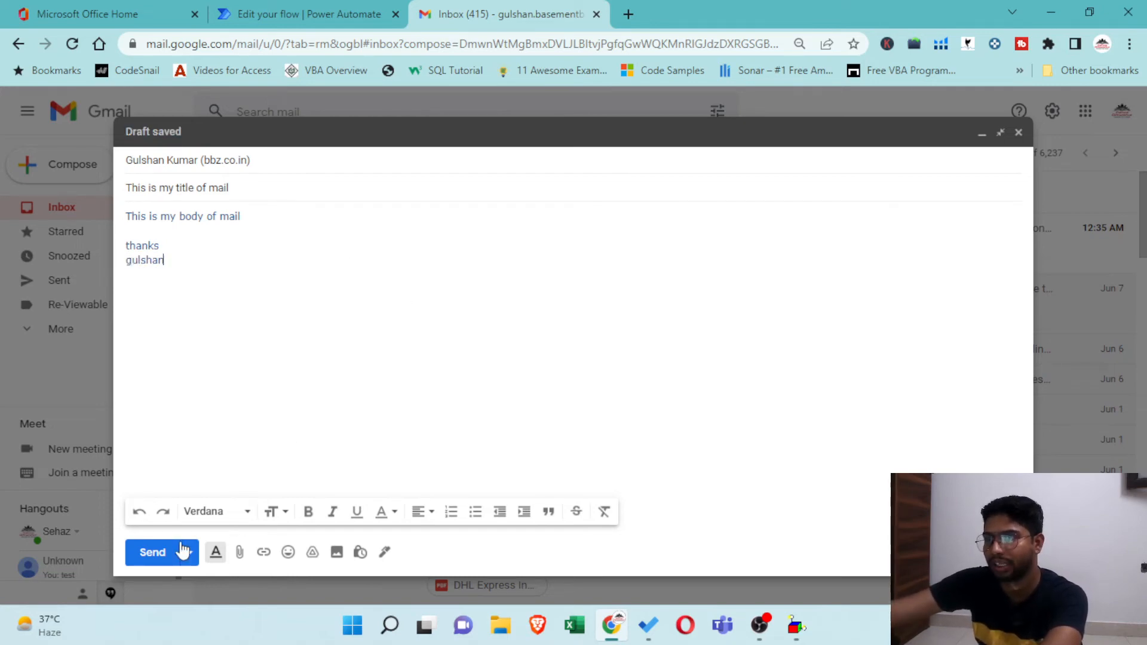
click(159, 552)
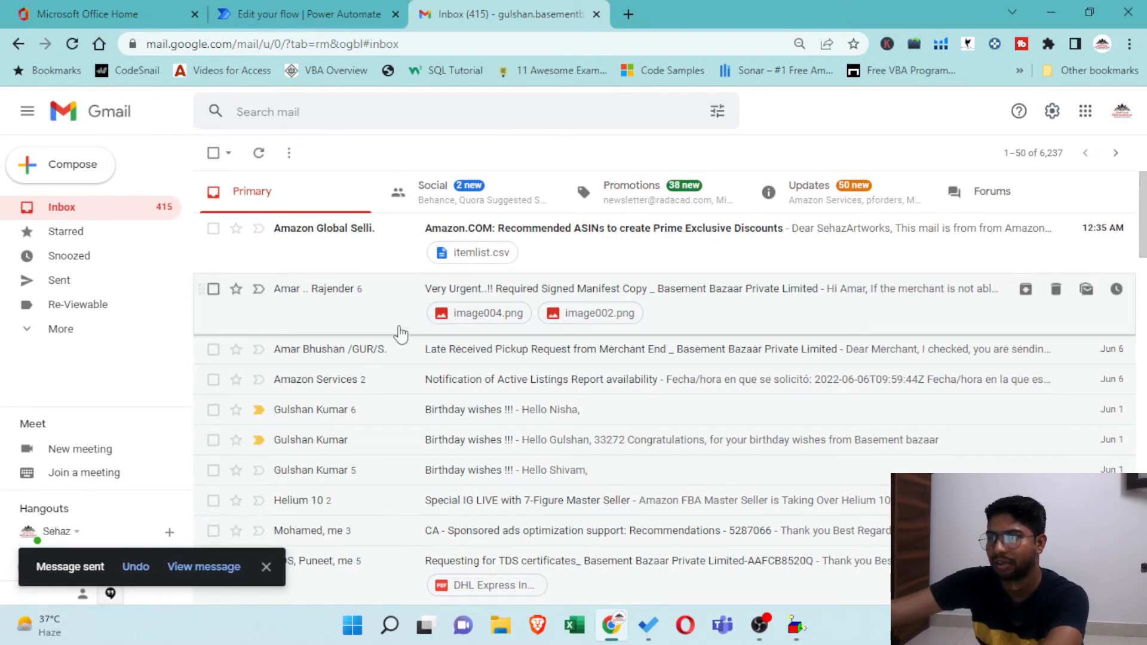
Return to the flow's page, then open MailtoExcel.xlsx from the OneDrive folder in File Explorer and select cell A3.
click(338, 19)
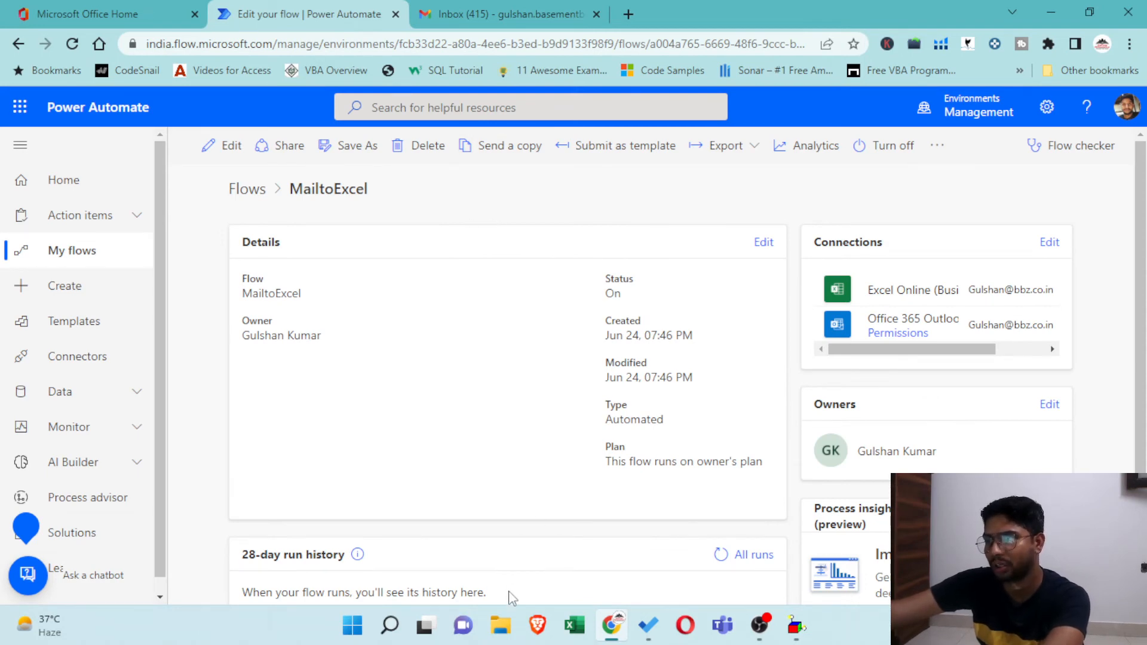
click(499, 634)
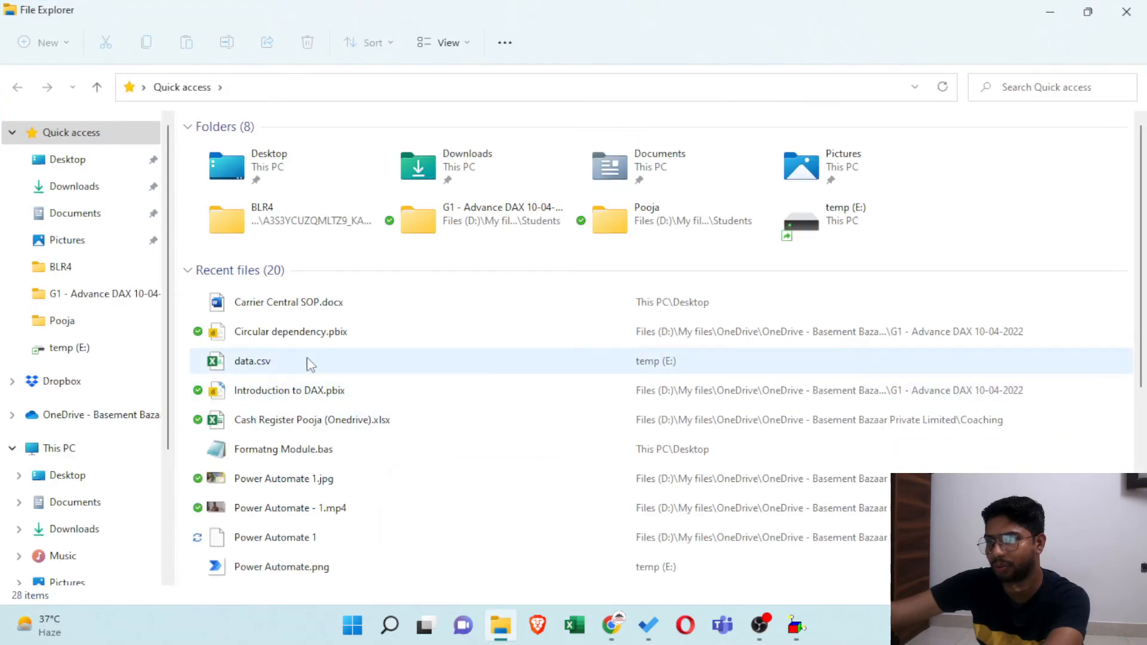
scroll(113, 370, down, 1)
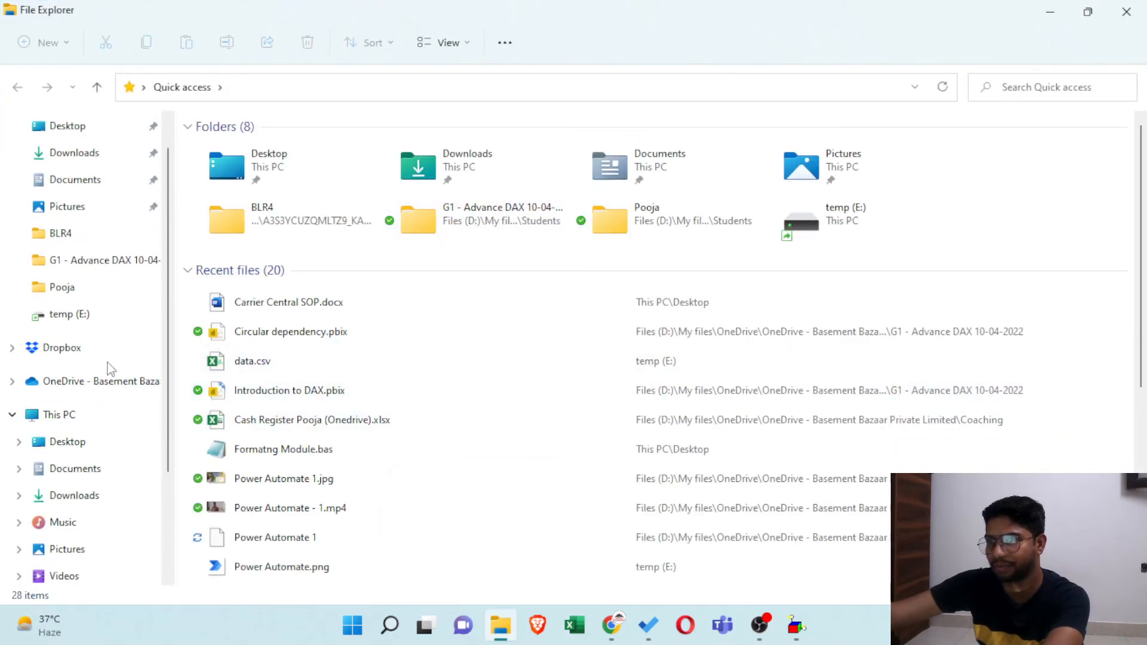
click(106, 382)
scroll(443, 540, down, 2)
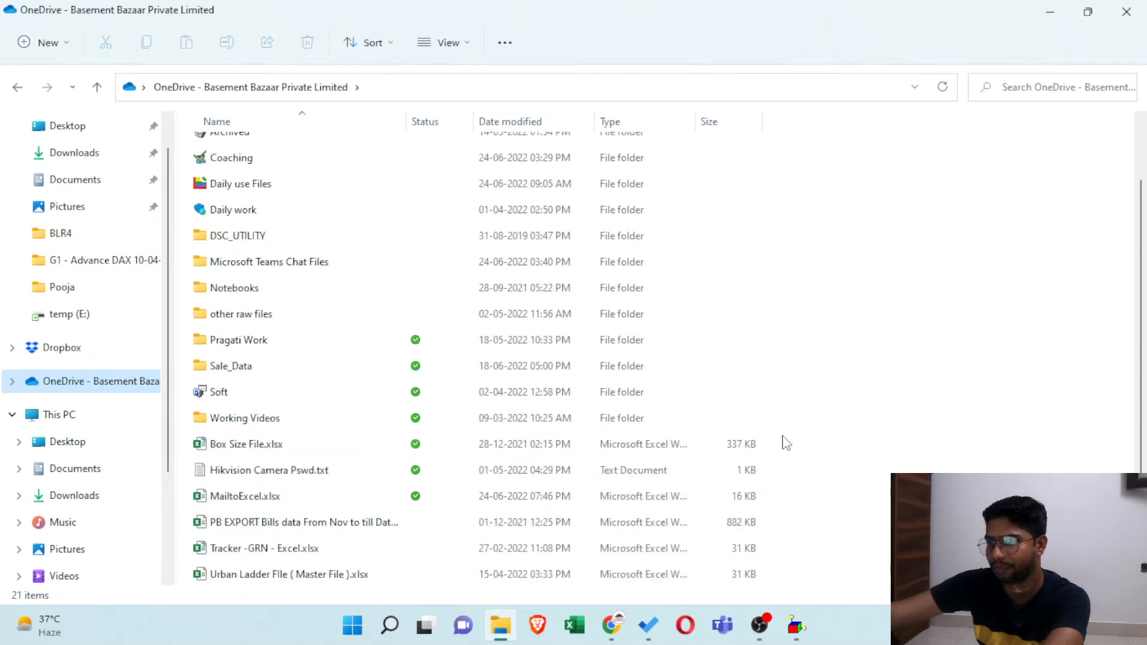
click(278, 500)
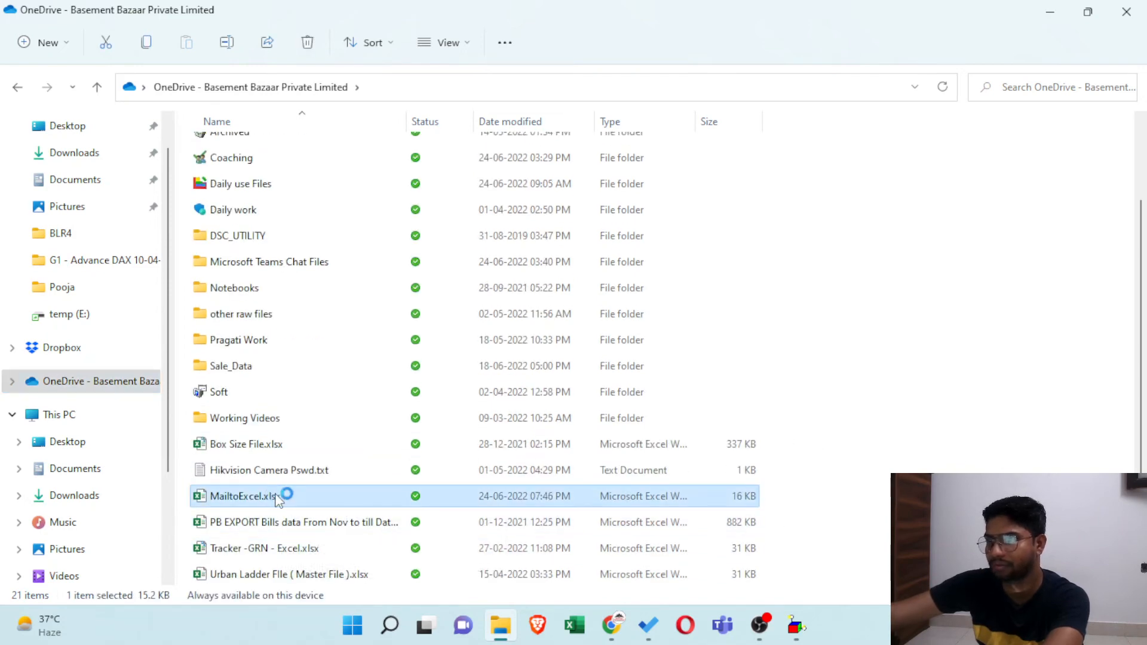
double_click(278, 501)
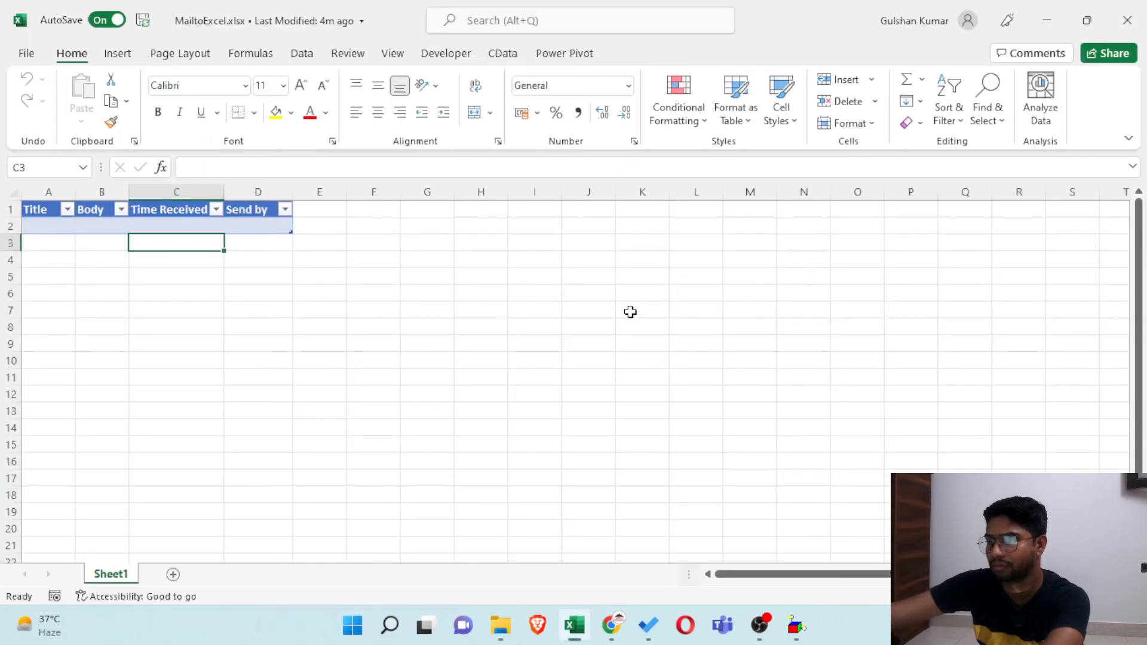
click(48, 243)
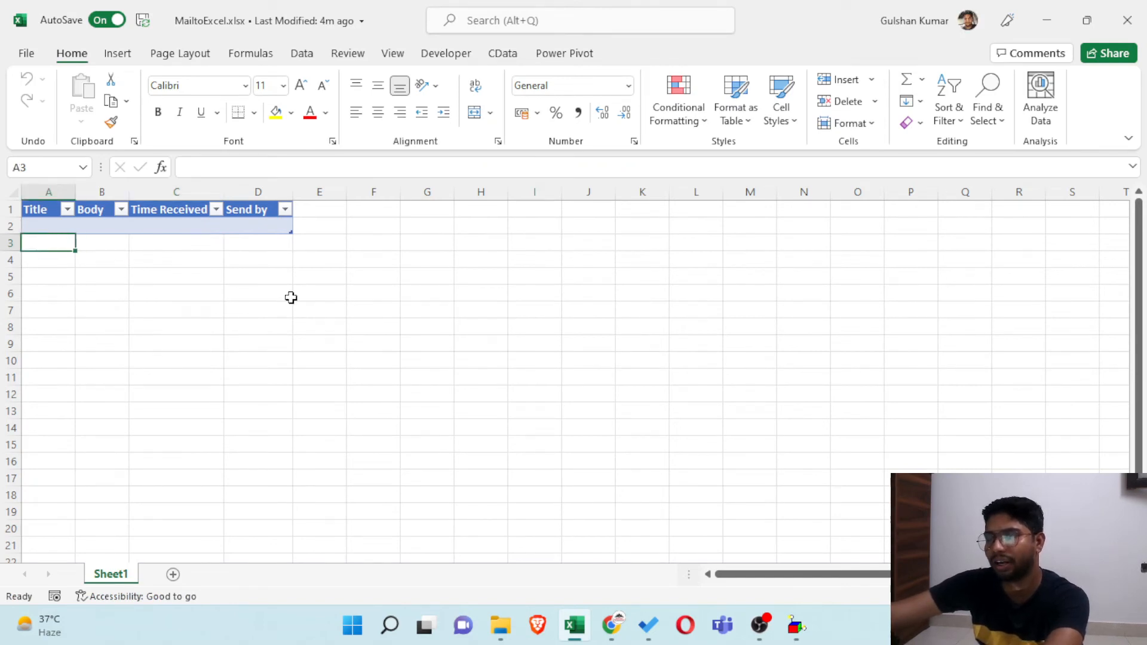
Check Gmail and the flow's page in the browser, then return to the MailtoExcel workbook and reload its newer version.
click(612, 627)
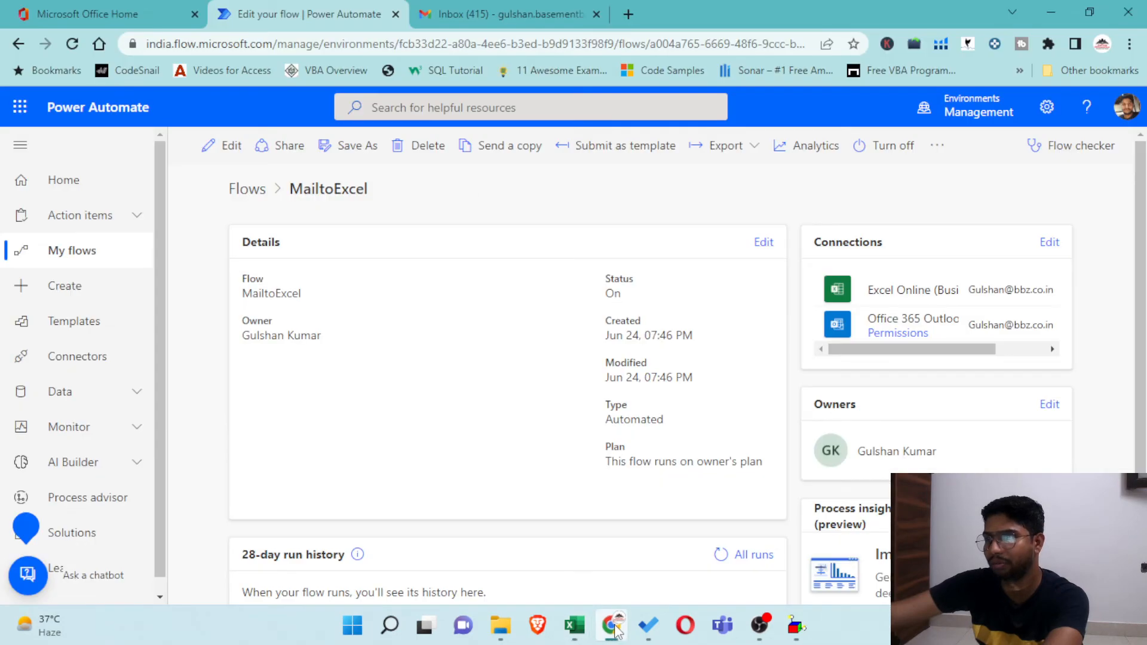
click(482, 12)
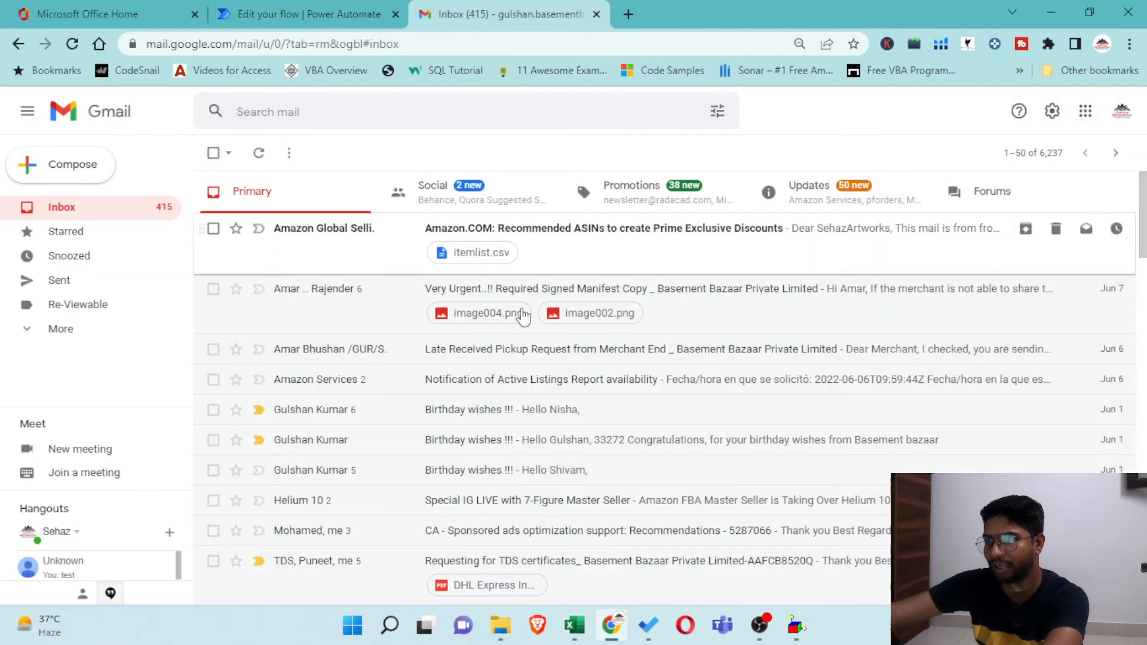
click(280, 18)
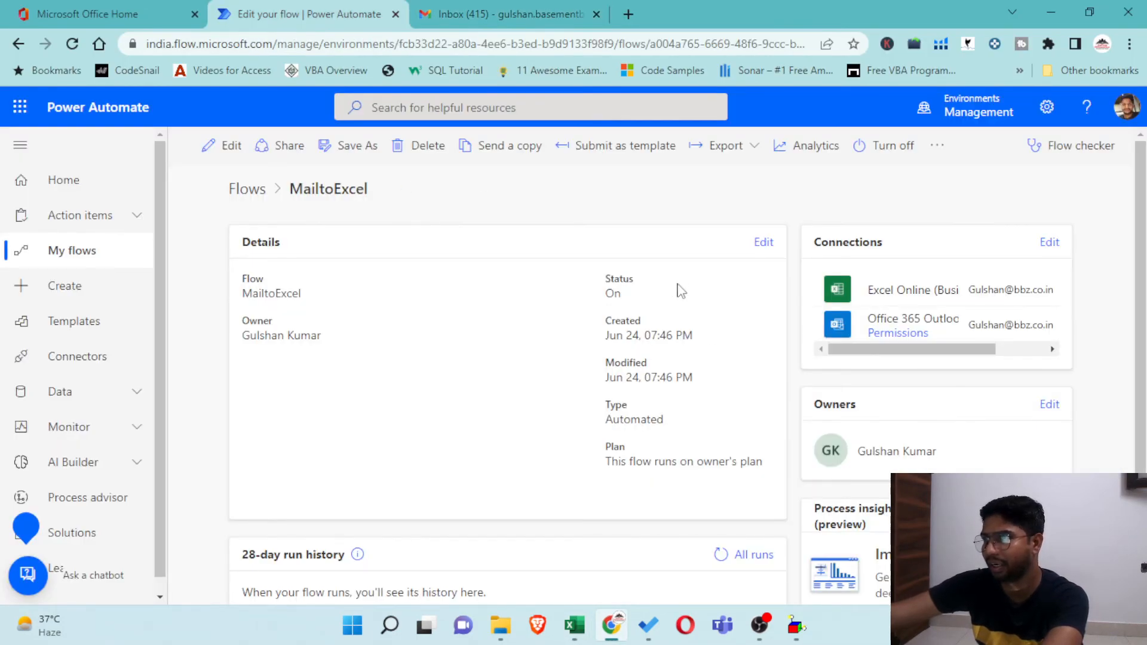
key(alt+Tab)
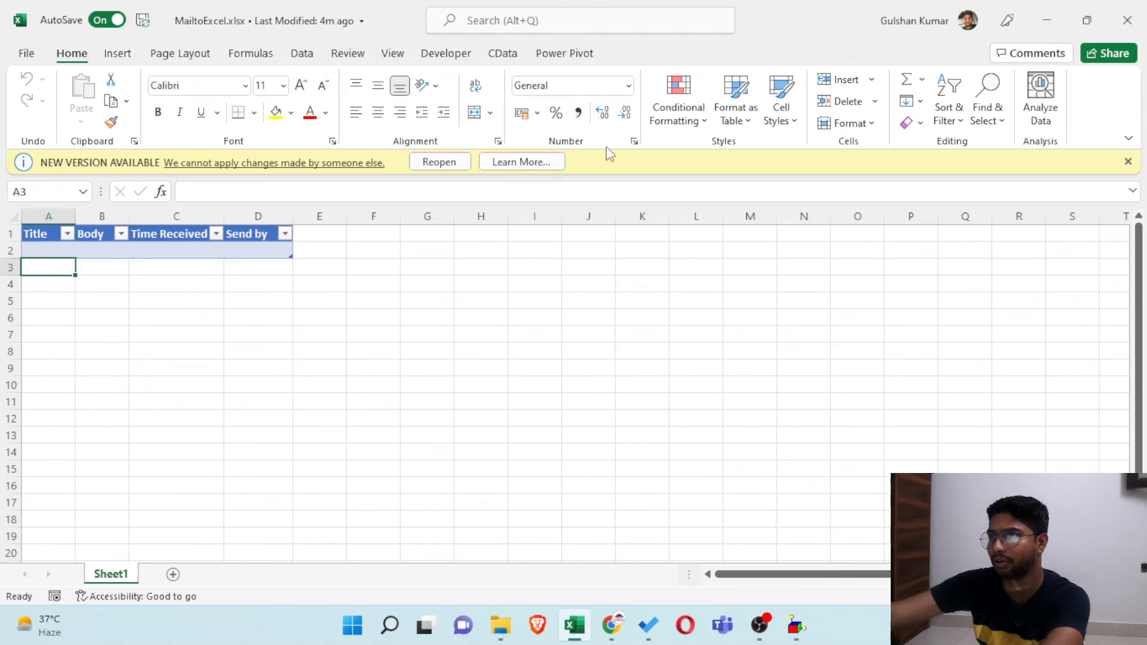
click(439, 162)
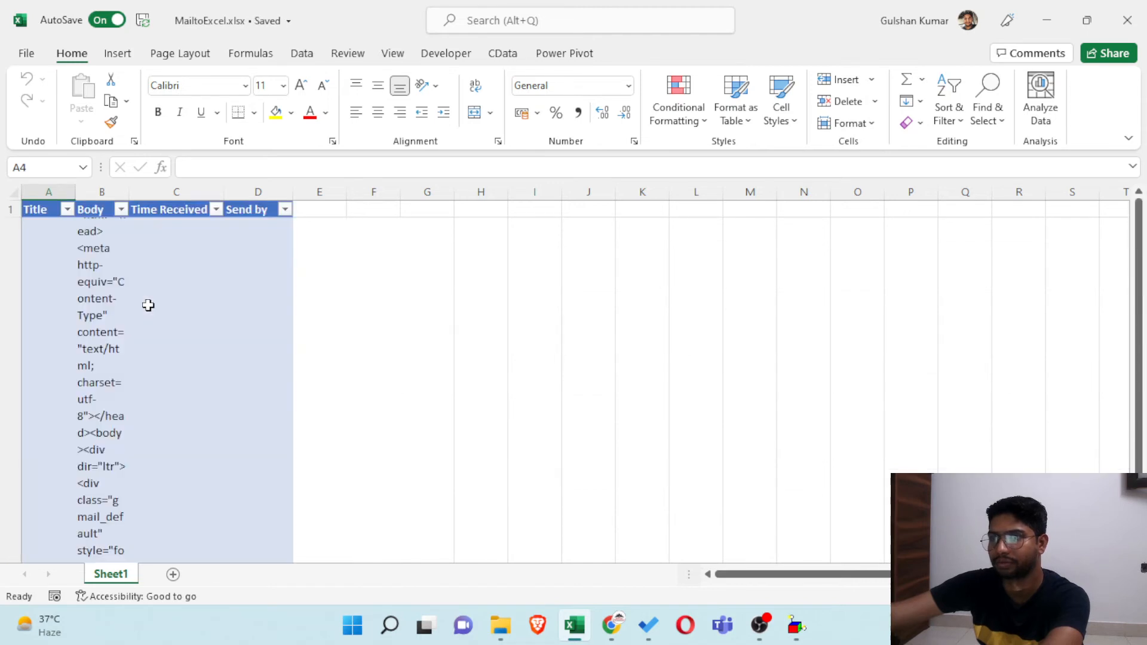
Inspect the new row's Title, Body, Time Received and Send by cells, and widen the Body column to read the email's HTML.
click(47, 269)
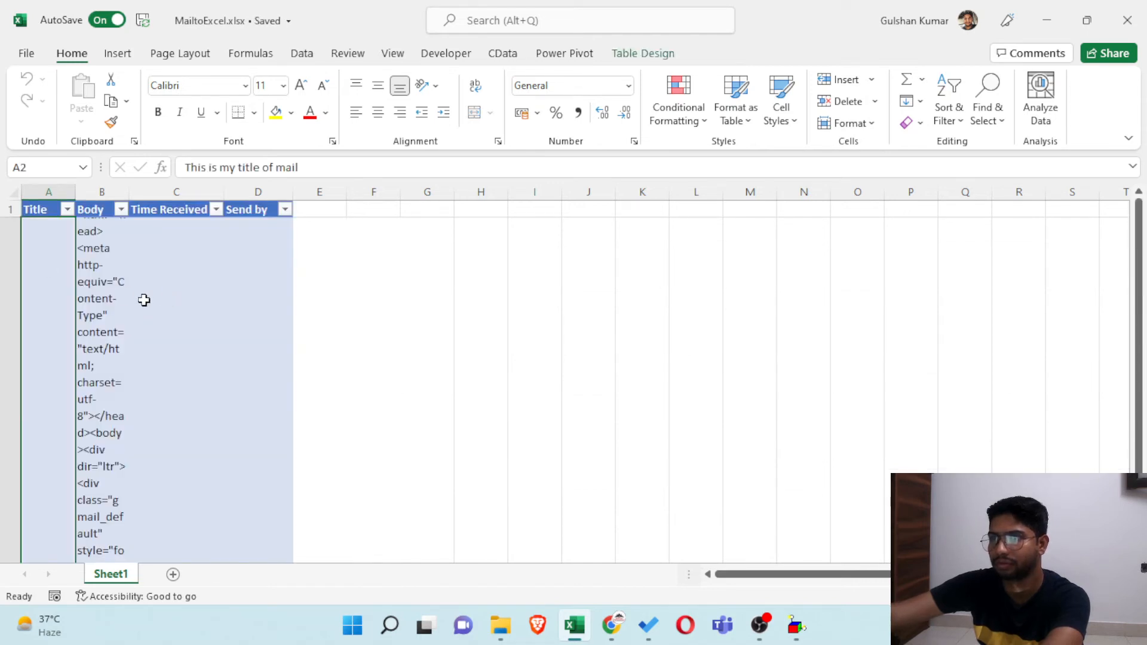
click(103, 291)
click(162, 292)
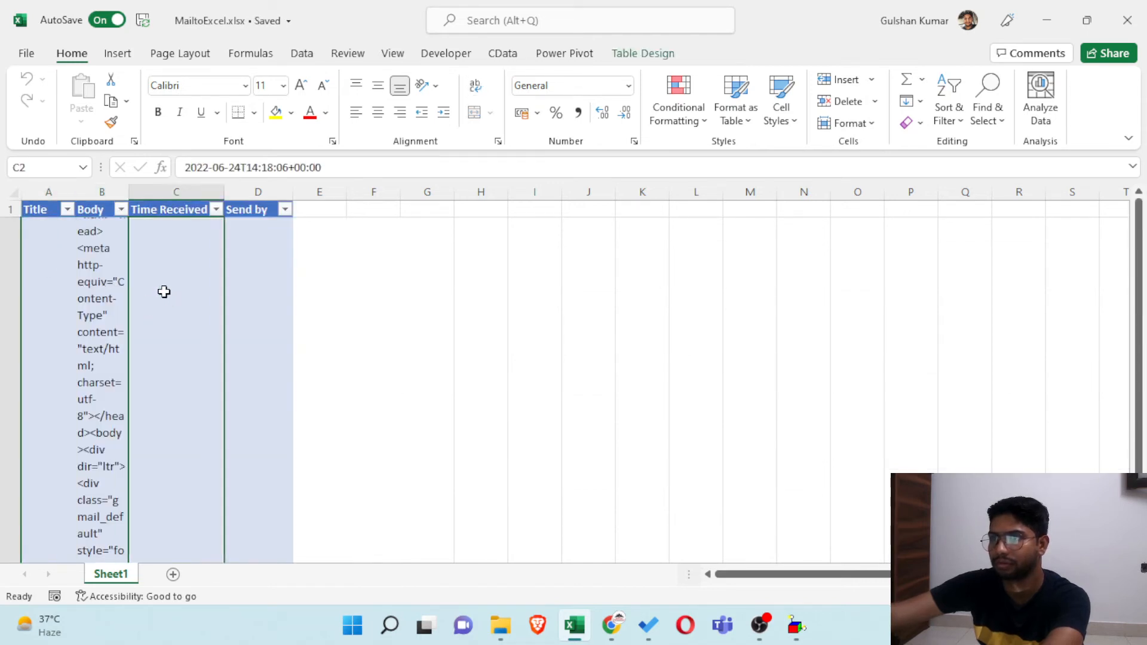
click(244, 293)
drag(129, 192, 242, 191)
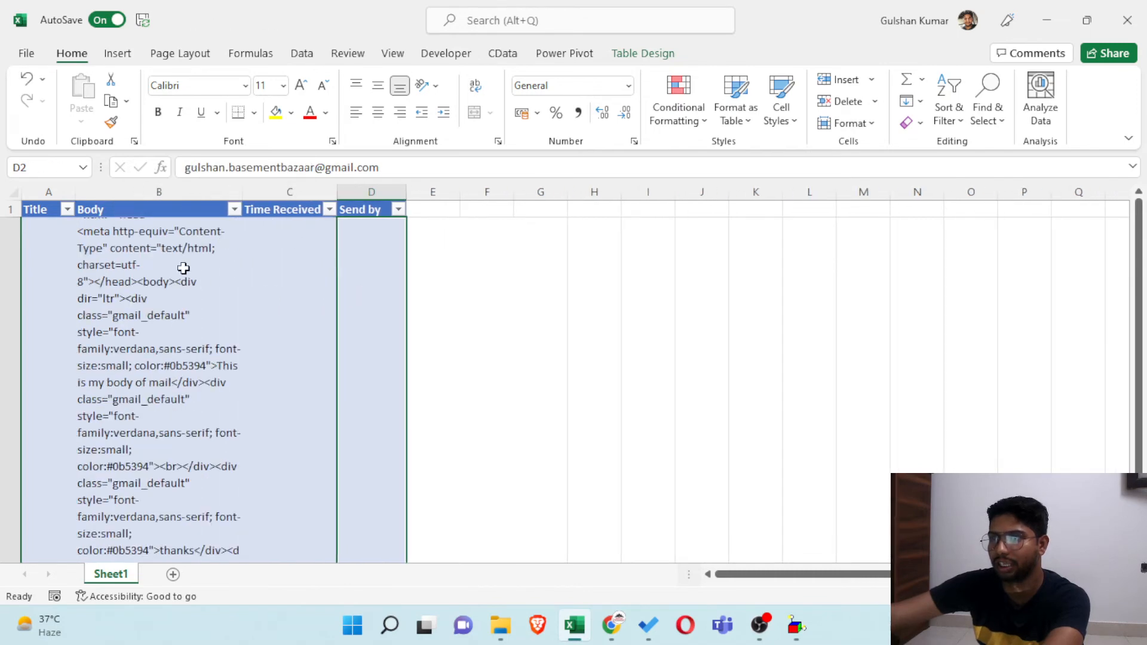
click(158, 339)
scroll(191, 390, down, 3)
scroll(190, 391, up, 3)
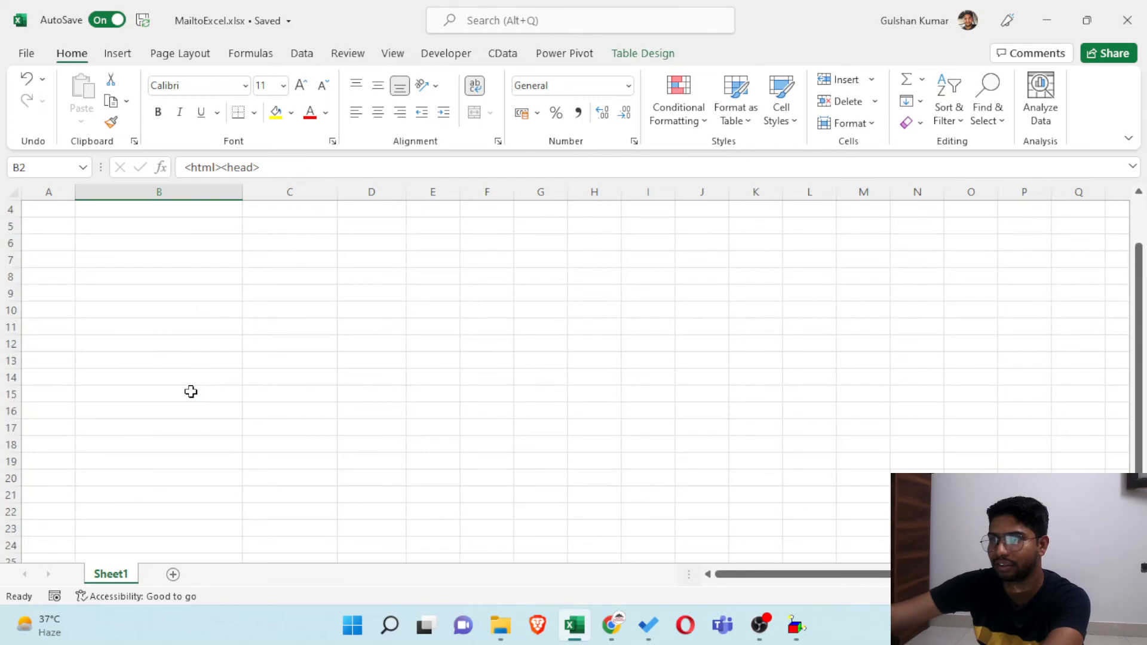
scroll(190, 391, down, 3)
scroll(190, 391, up, 4)
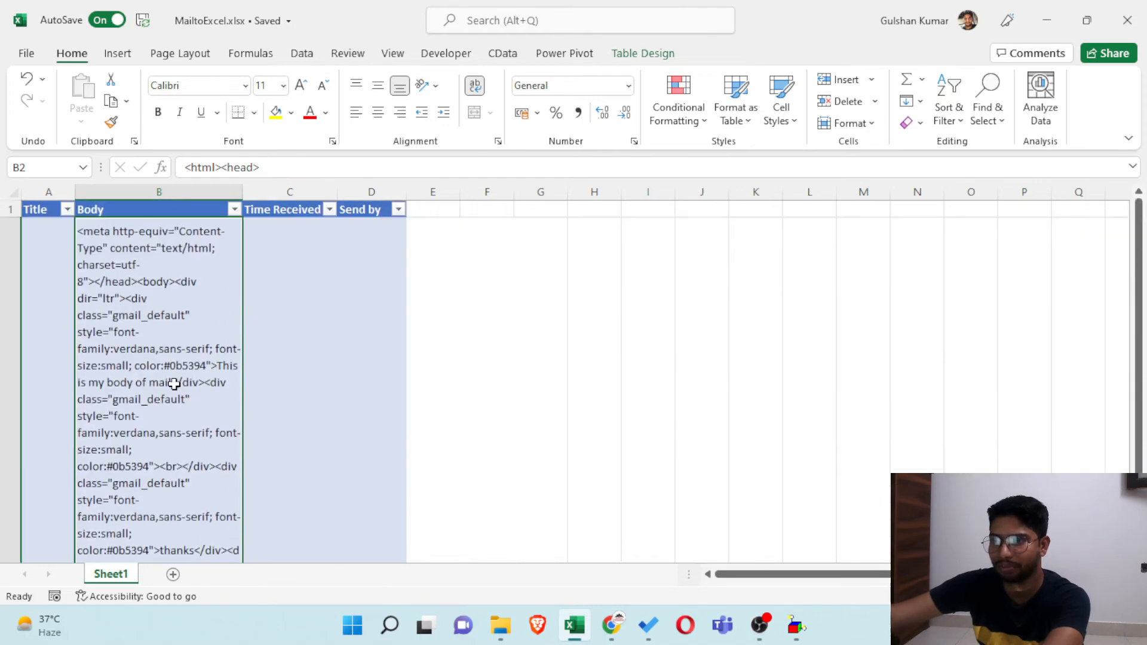
Clear the formats of the Maildata table's data row, from Title to Send by.
drag(58, 303, 370, 310)
click(871, 123)
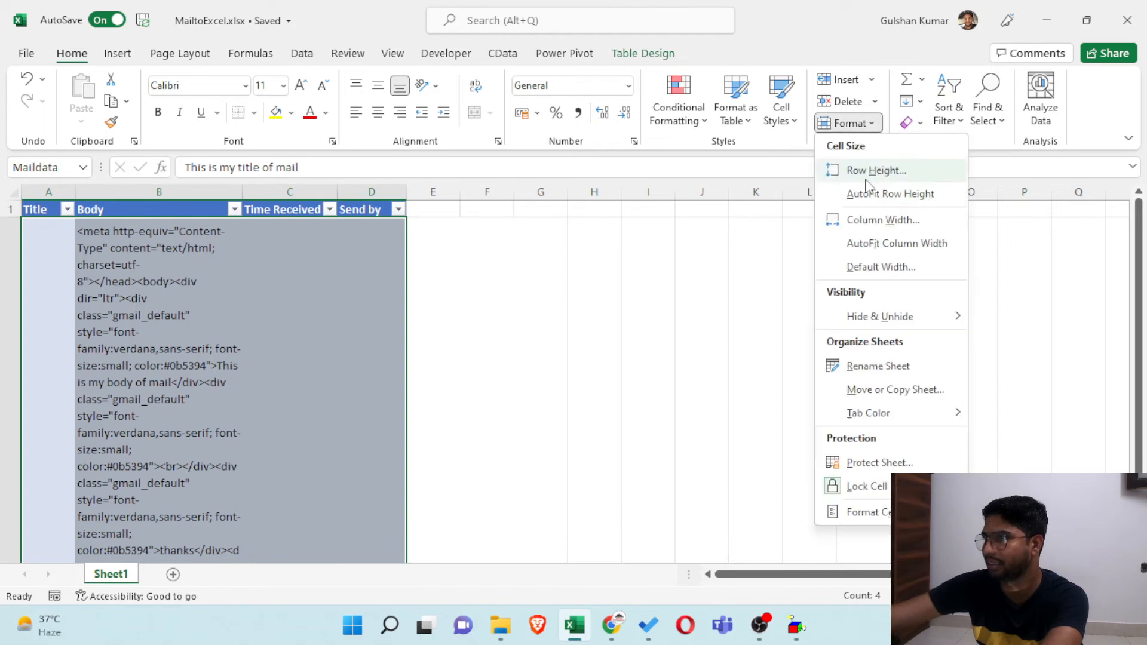
click(918, 123)
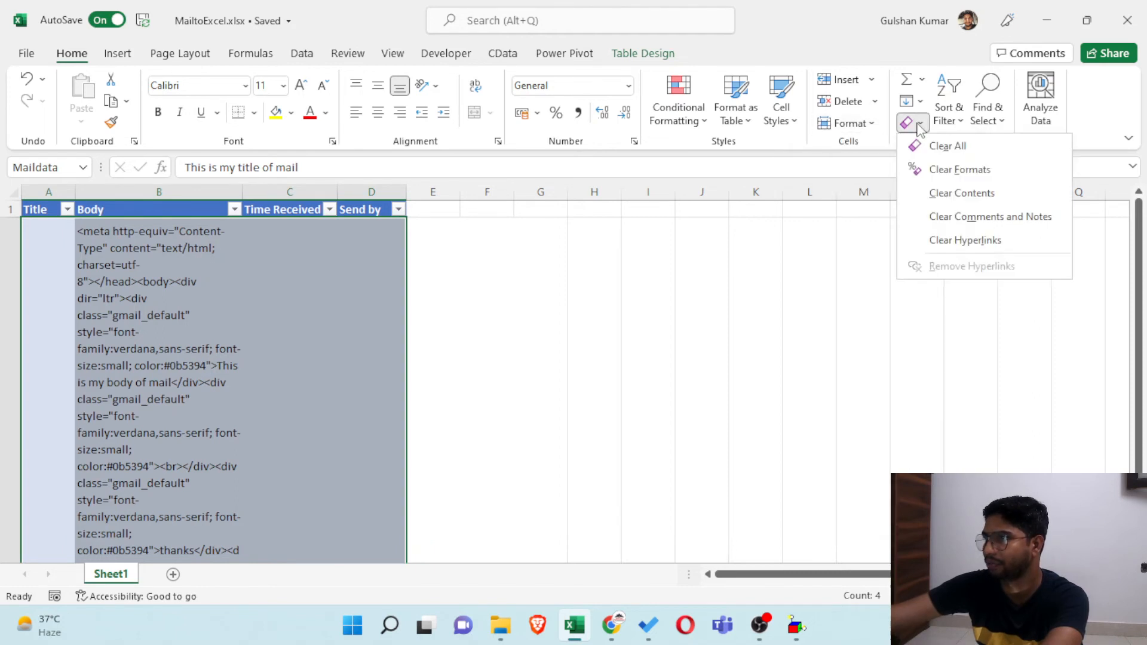
click(938, 169)
click(205, 257)
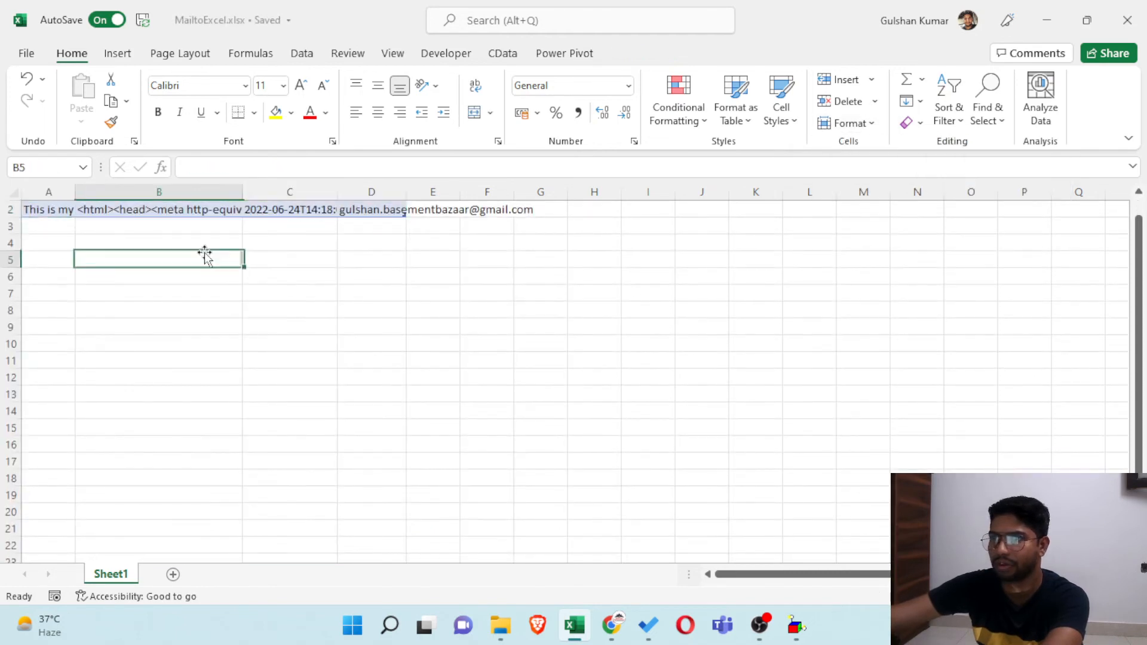
scroll(176, 256, up, 1)
Examine the row's title, the body text within the HTML in an expanded formula bar, the received time and the sender.
click(55, 227)
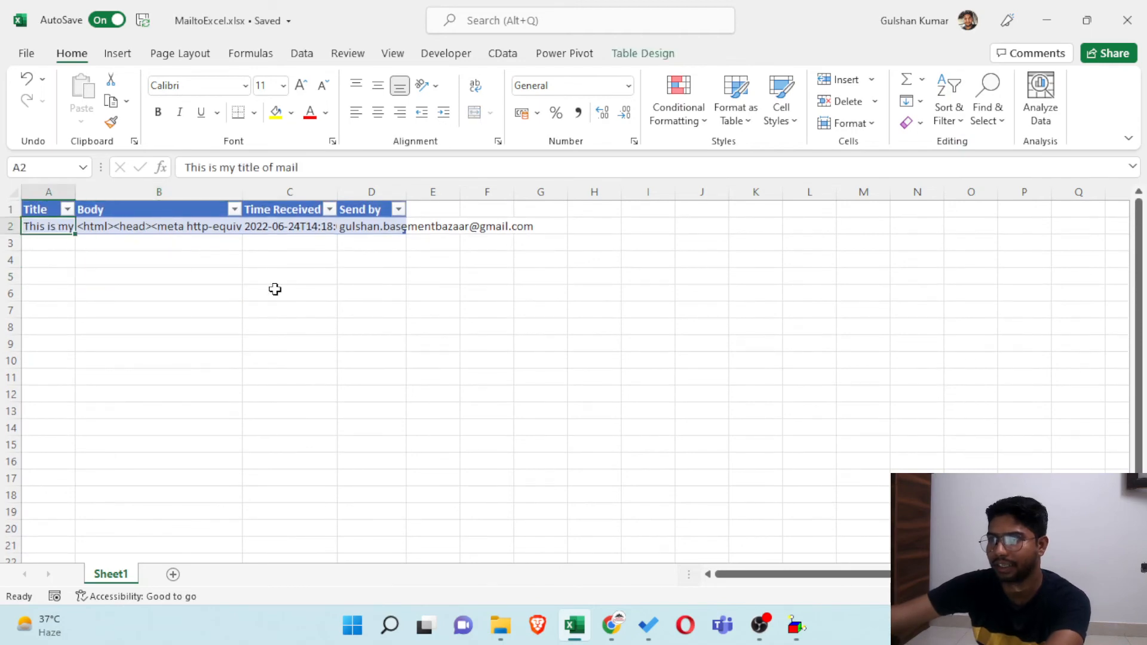
click(115, 226)
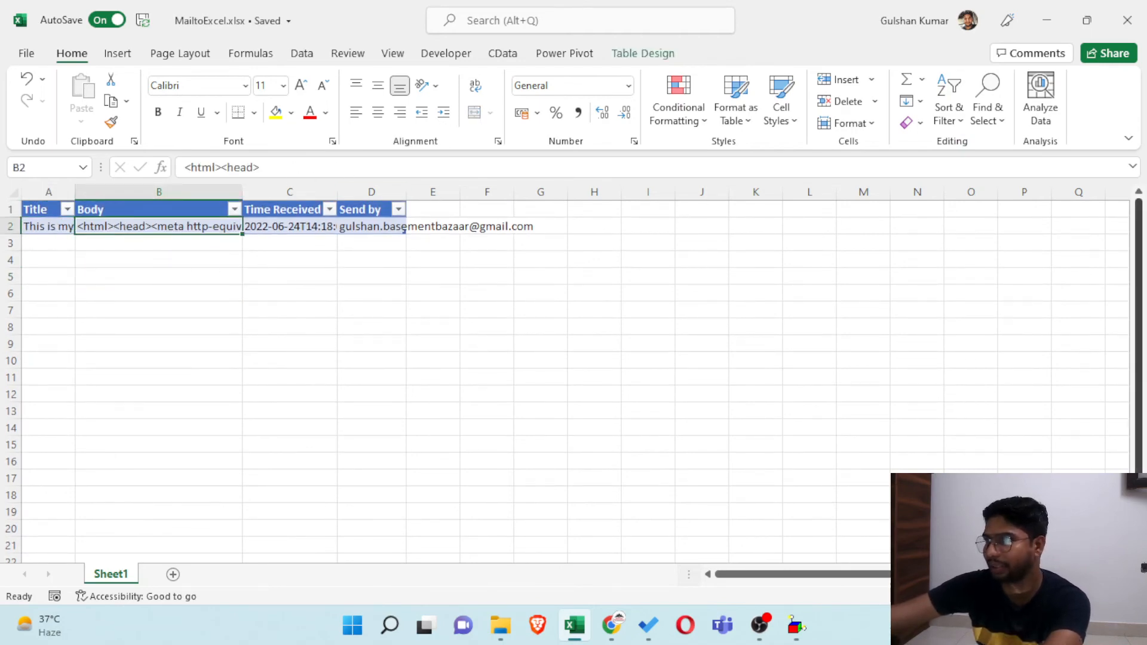
click(1133, 168)
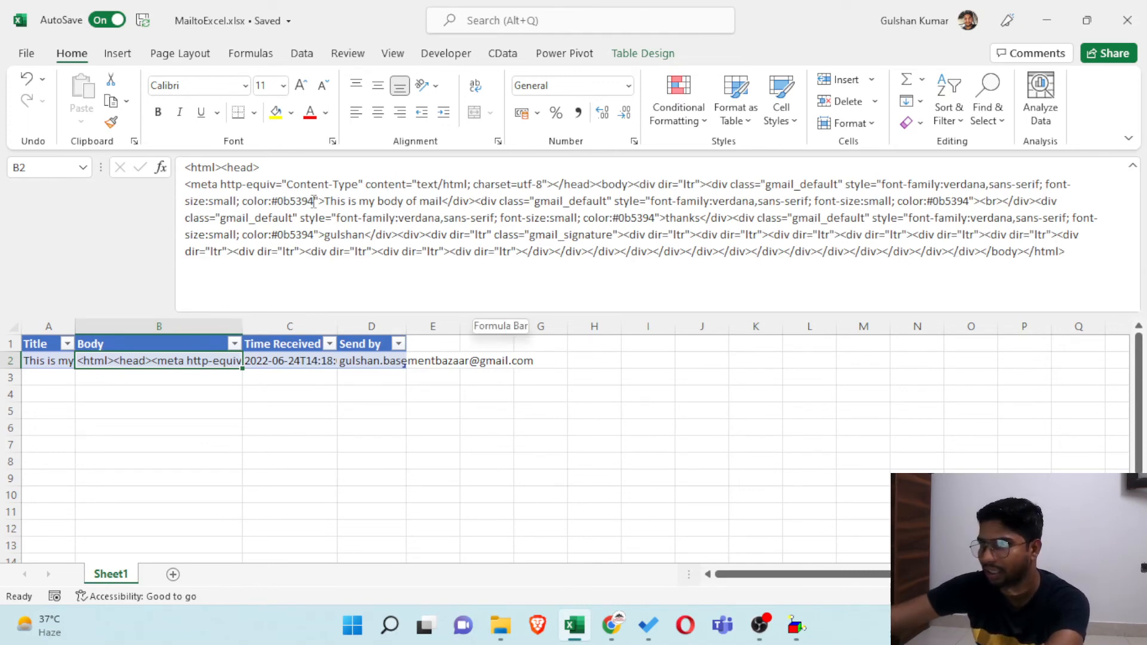
drag(327, 201, 443, 203)
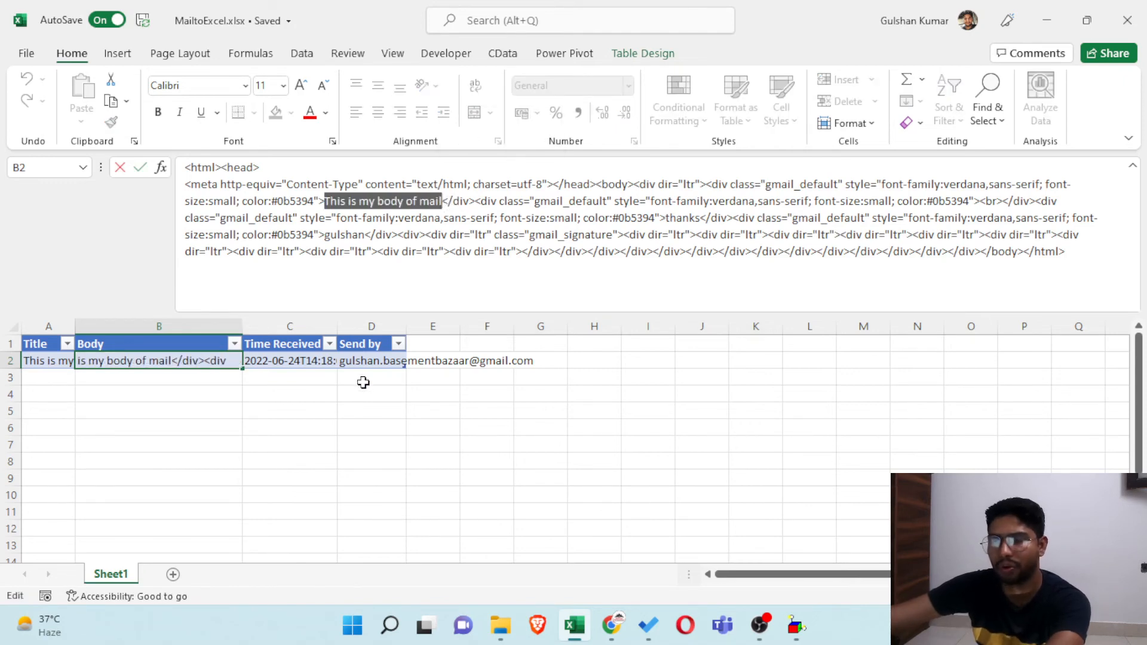
key(Tab)
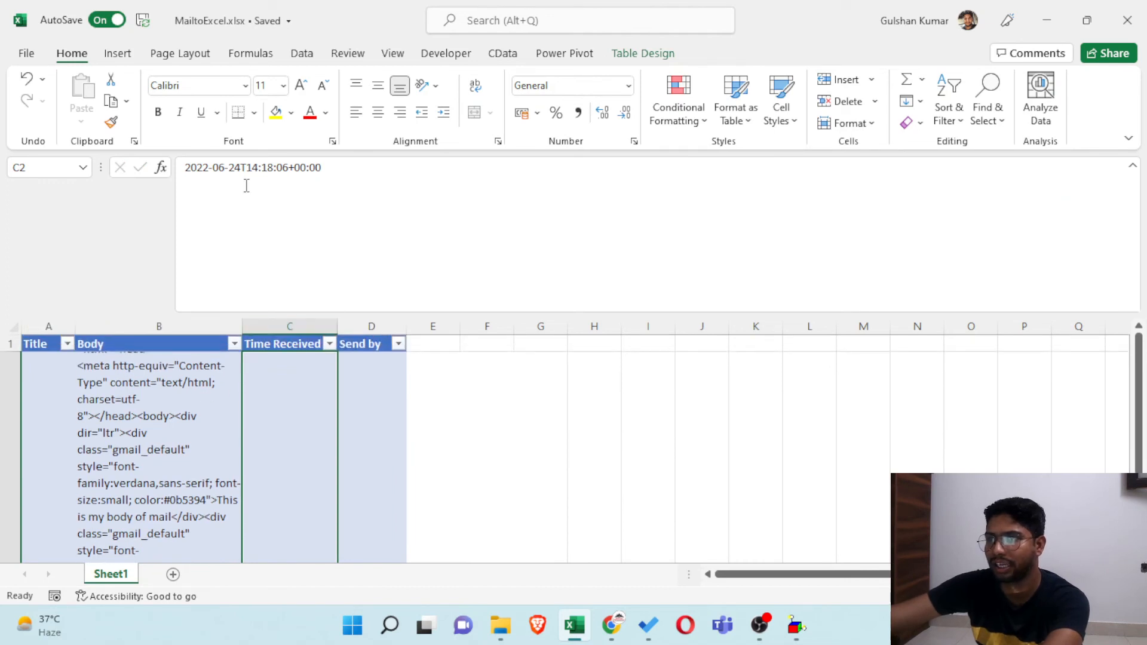
click(368, 420)
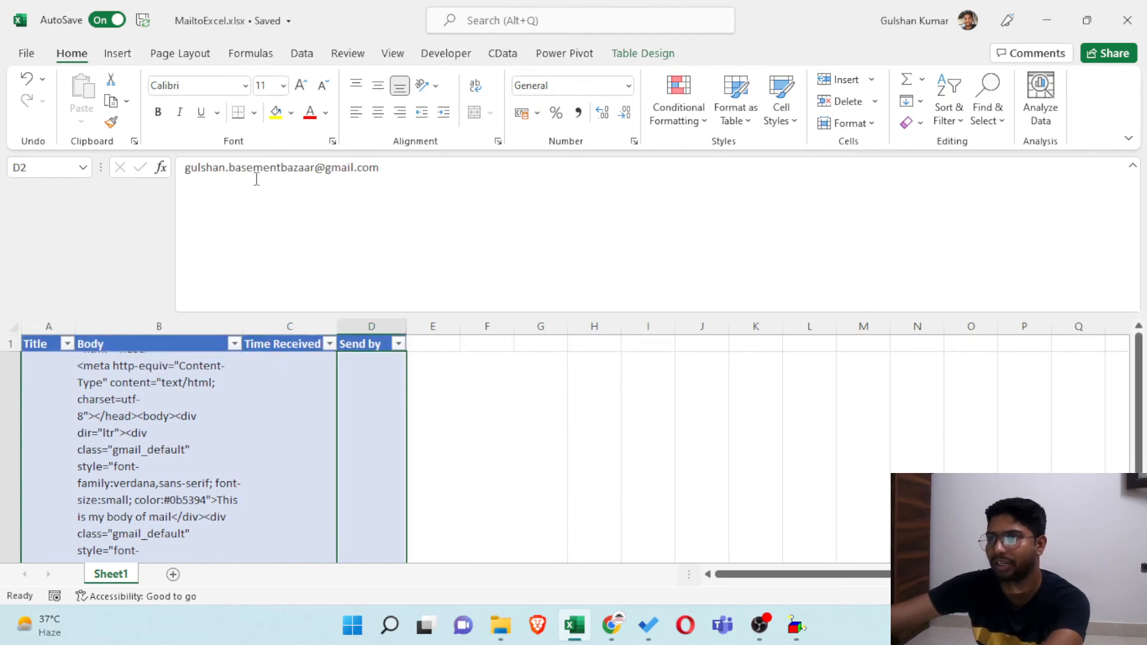
click(309, 430)
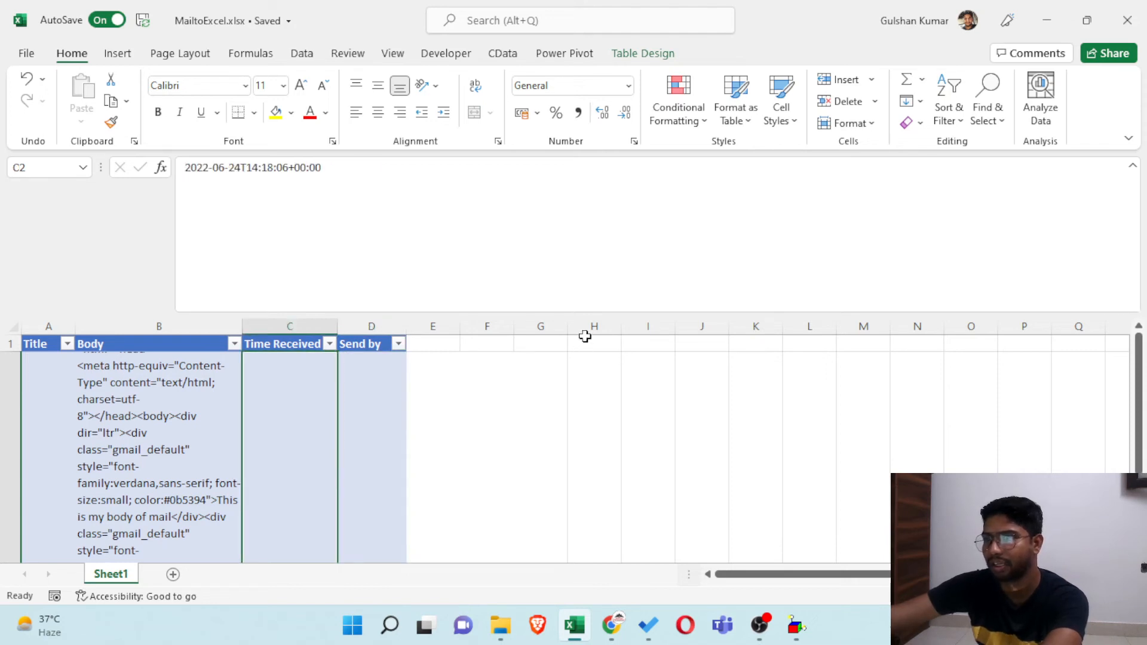
Close the MailtoExcel workbook and the Gmail page in the browser.
click(1127, 20)
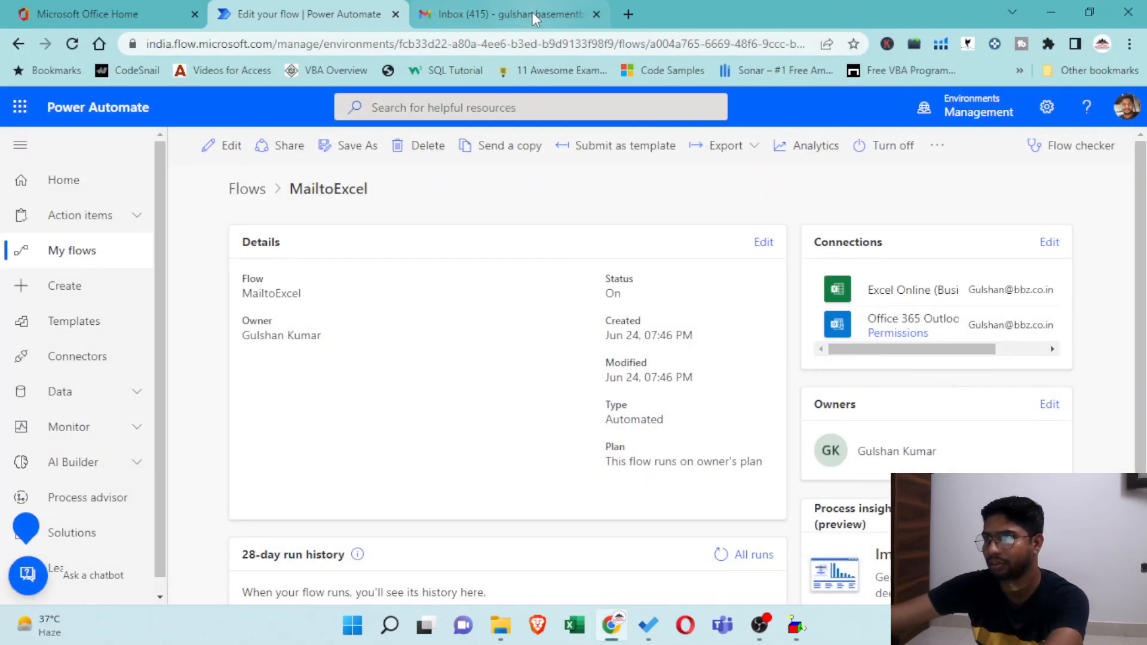
click(595, 14)
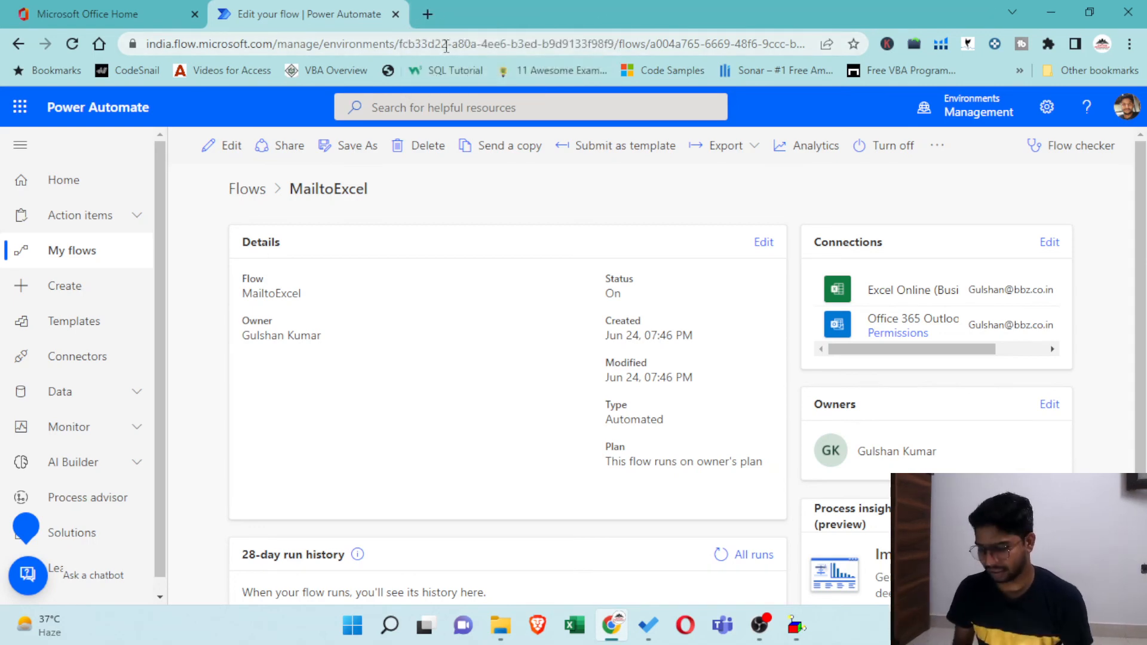
click(428, 14)
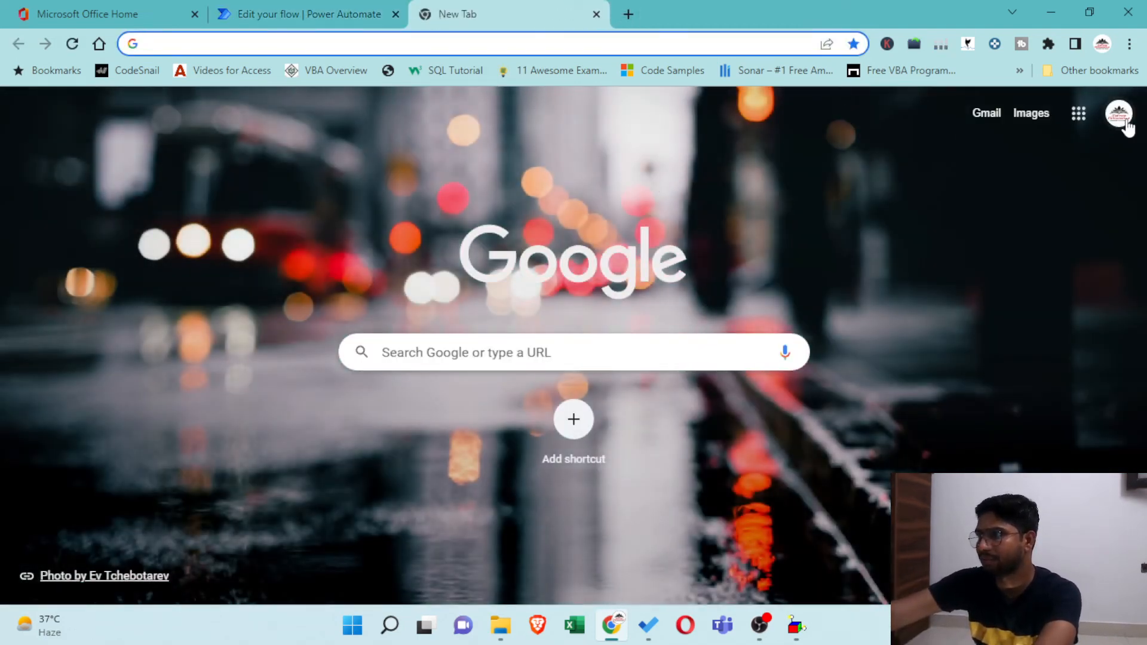
click(1125, 122)
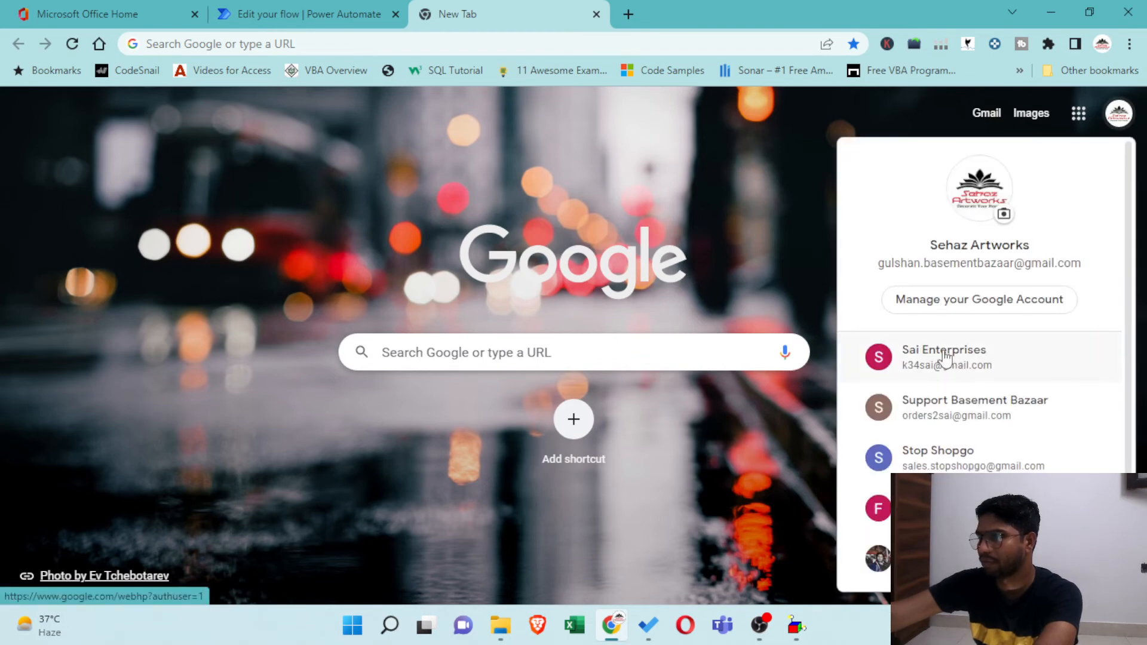
click(718, 167)
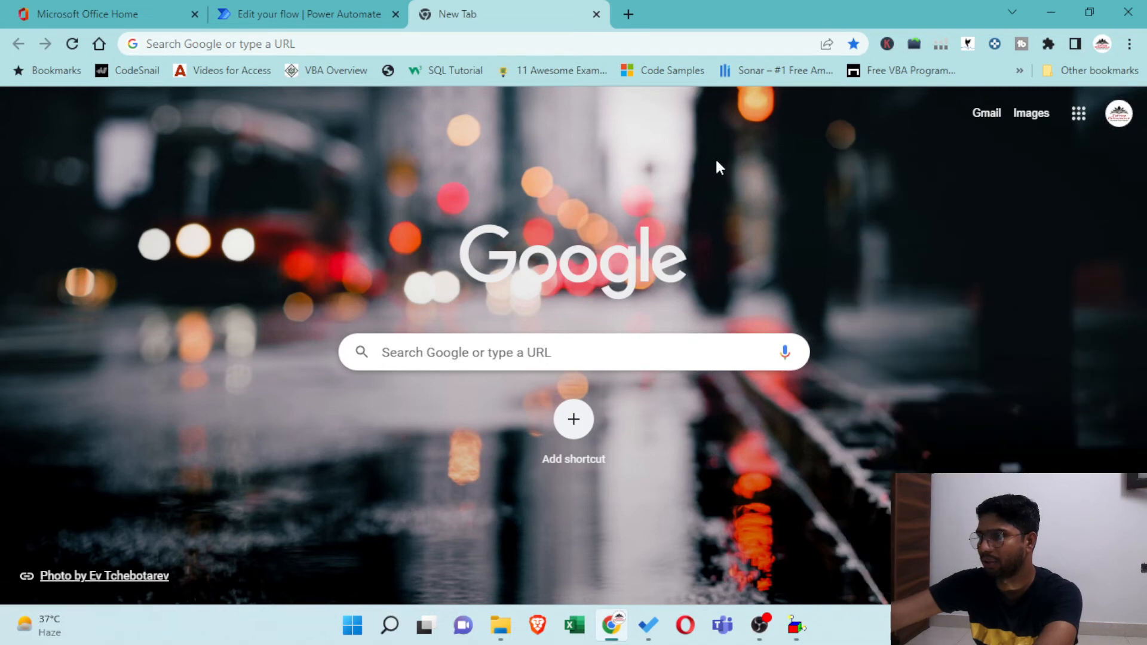
click(595, 13)
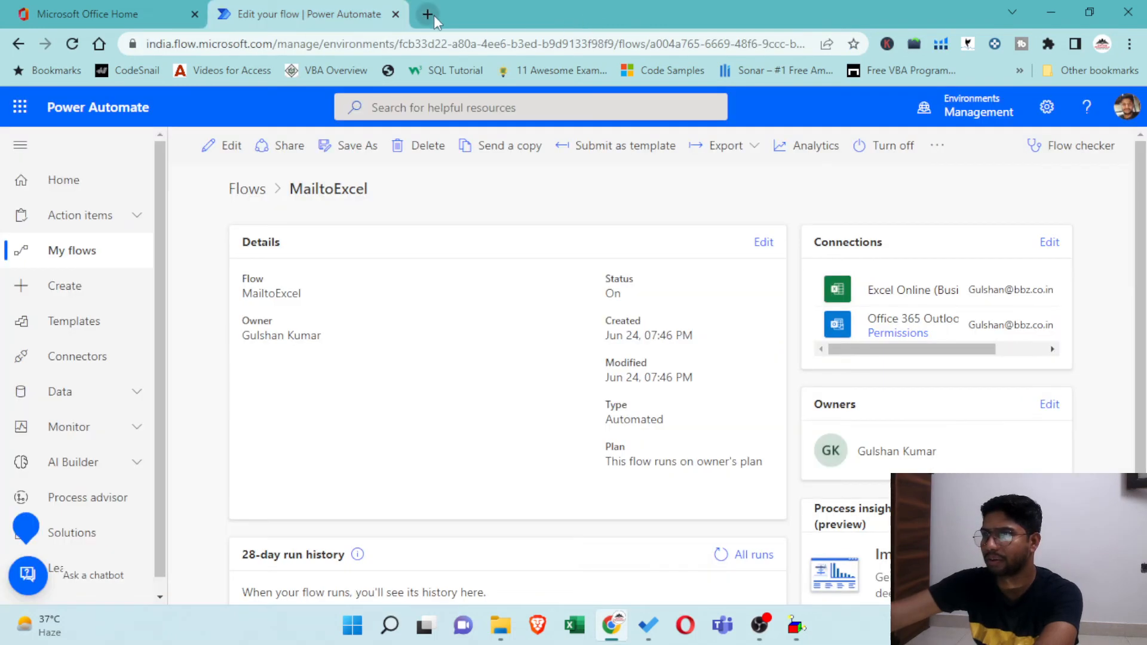
Switch to the Outlook desktop app and read the inbox email titled "This is my title of mail".
click(390, 625)
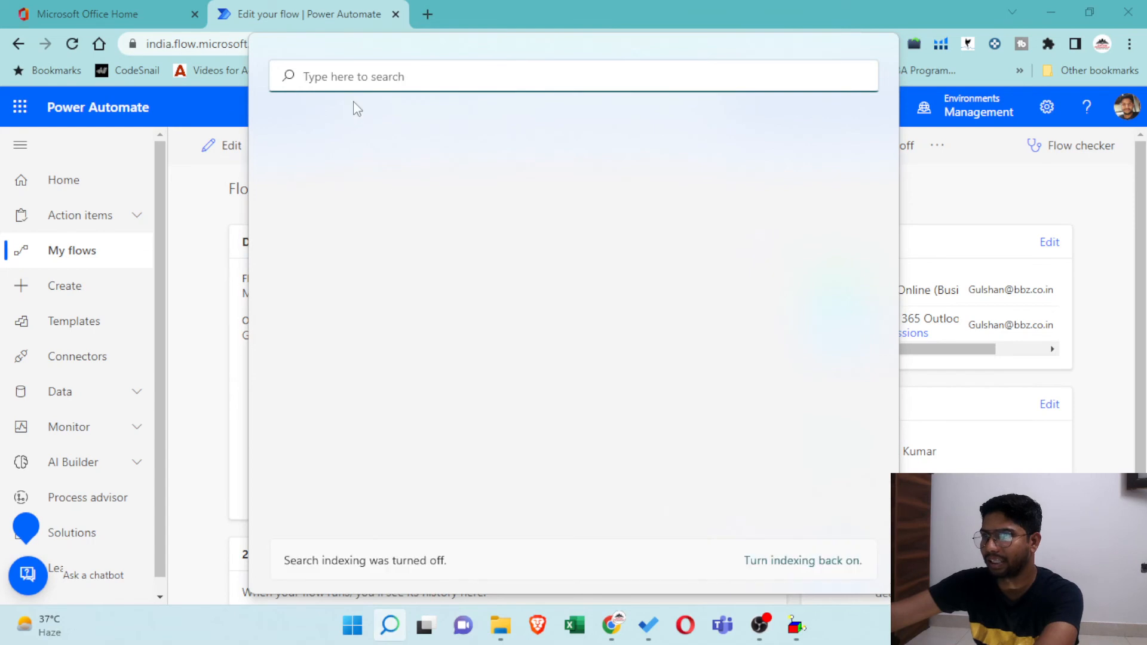
text(out)
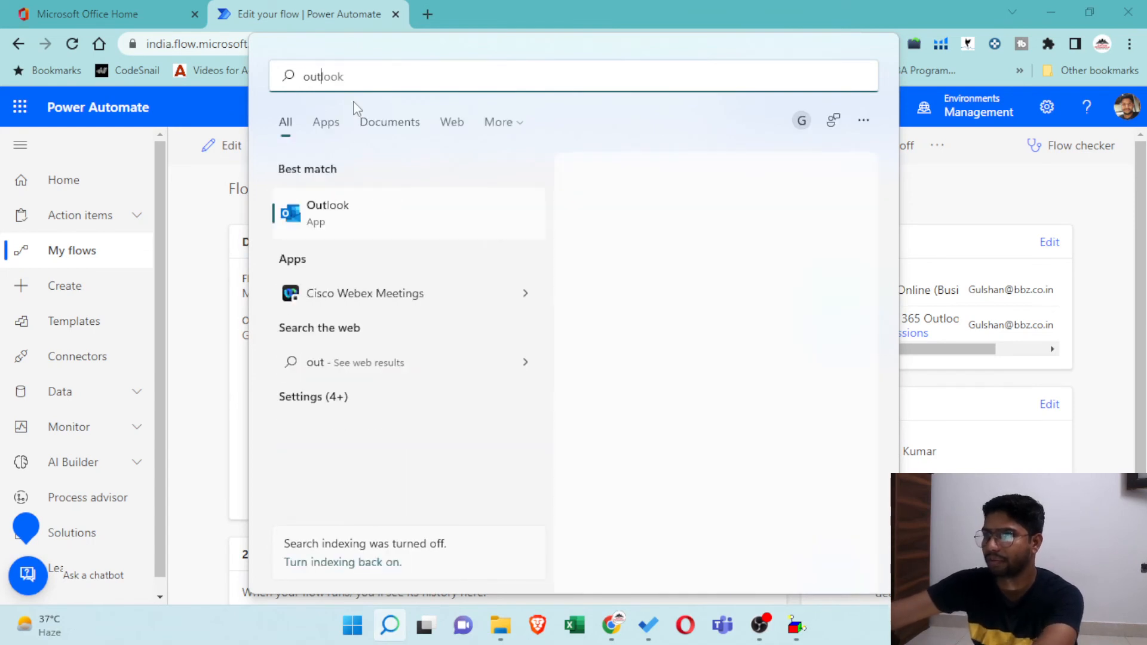
click(332, 210)
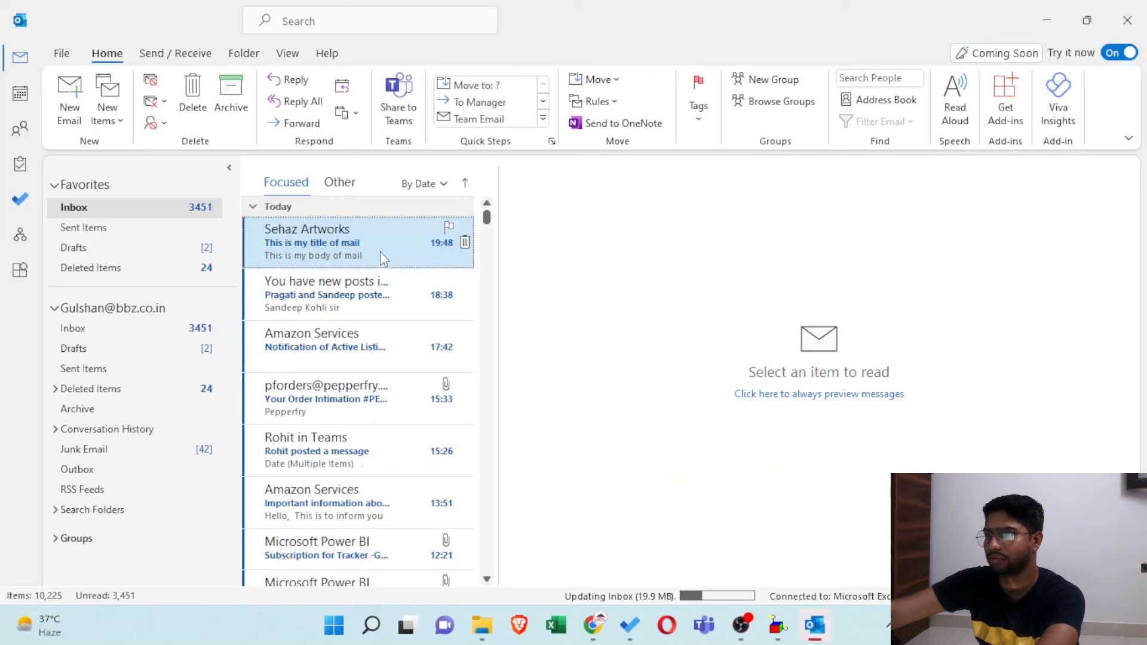
click(366, 294)
click(364, 234)
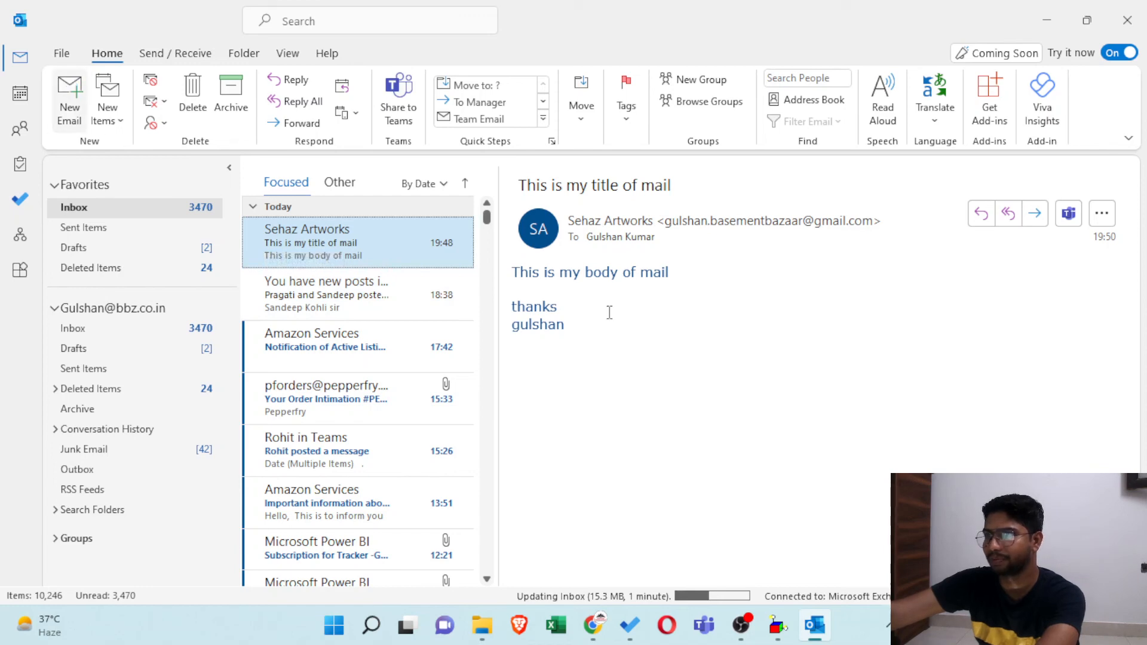
Start a new email message in Outlook and delete the whole signature from its body.
key(ctrl+n)
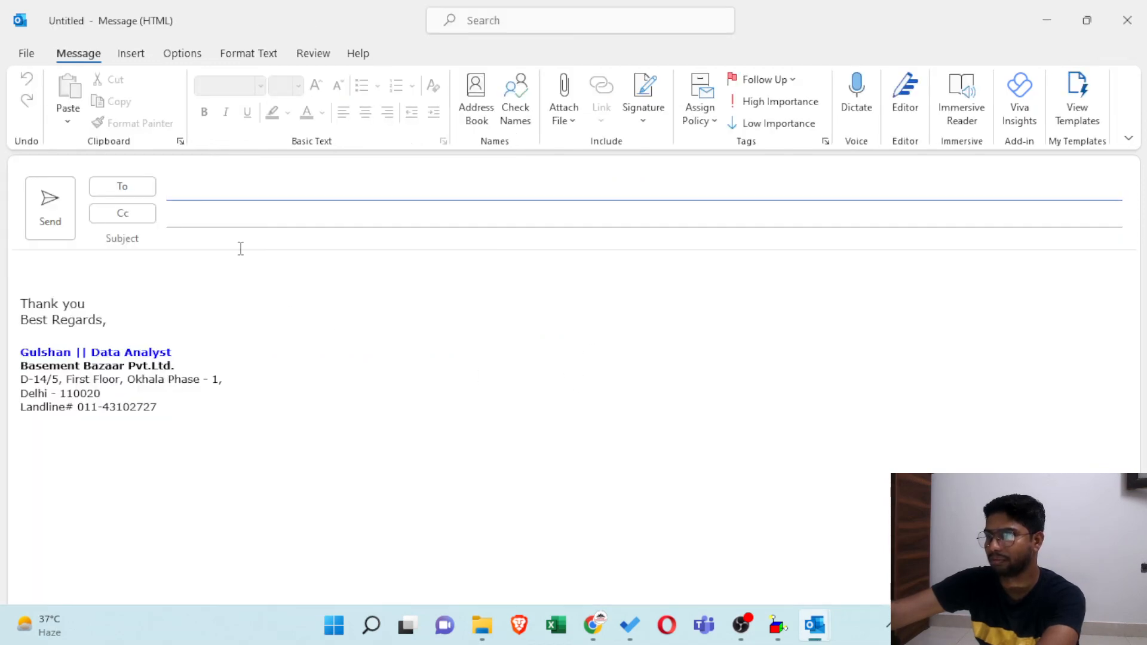
click(24, 283)
key(ctrl+a)
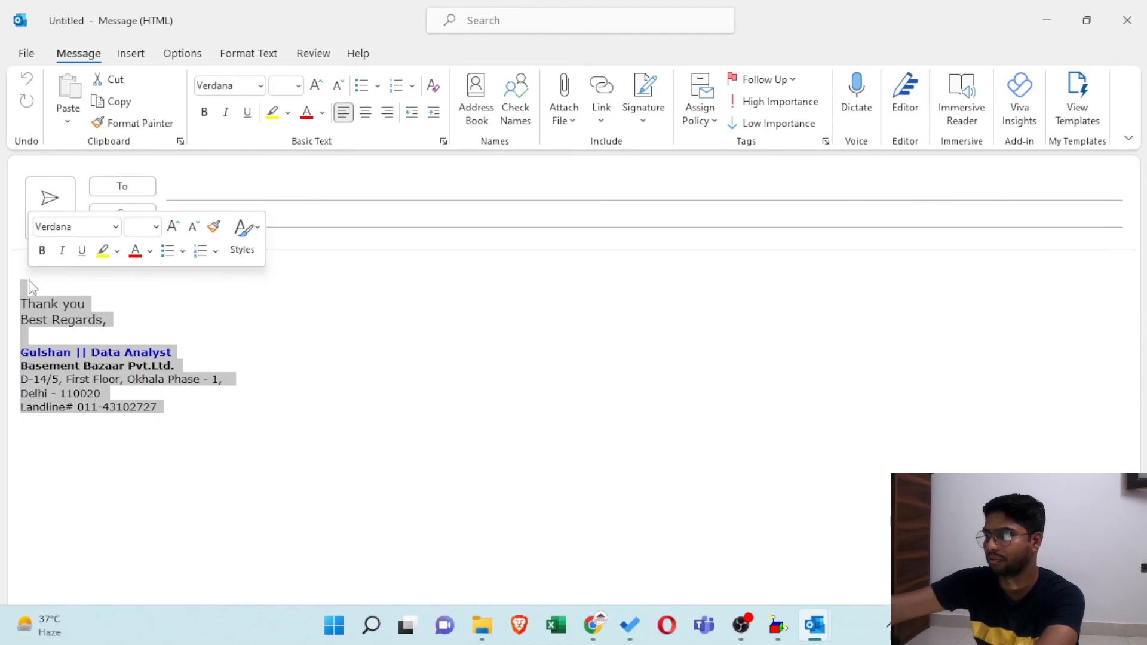
key(Delete)
Send the message to the mailbox owner's own work address with the subject "new title" and the body text "body".
click(190, 187)
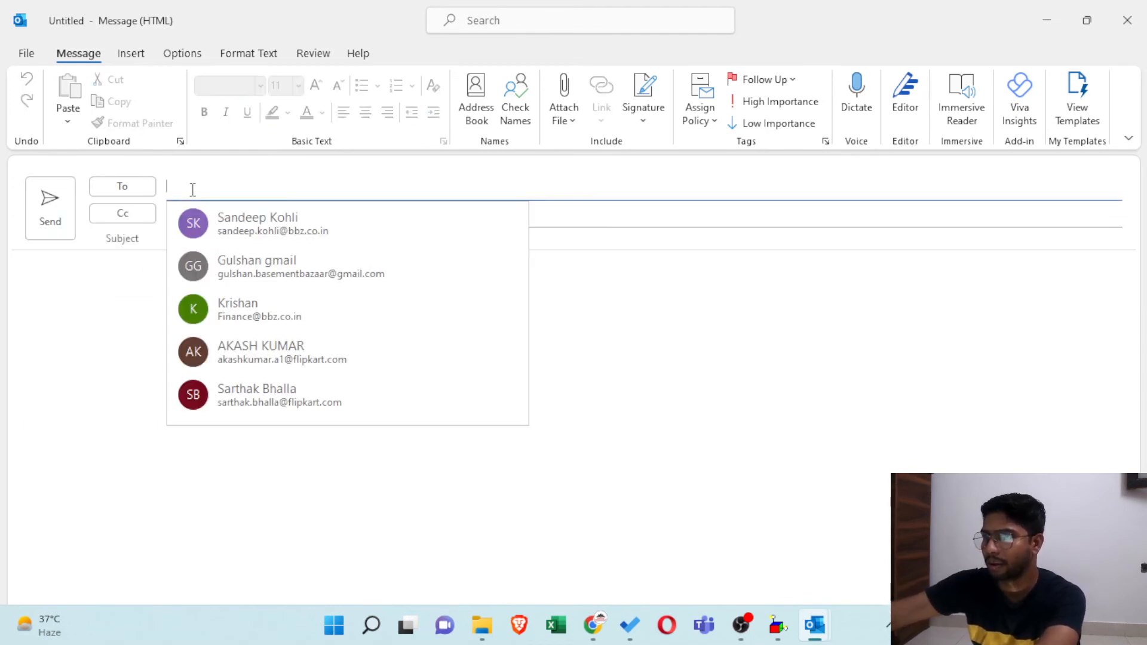
text(gul)
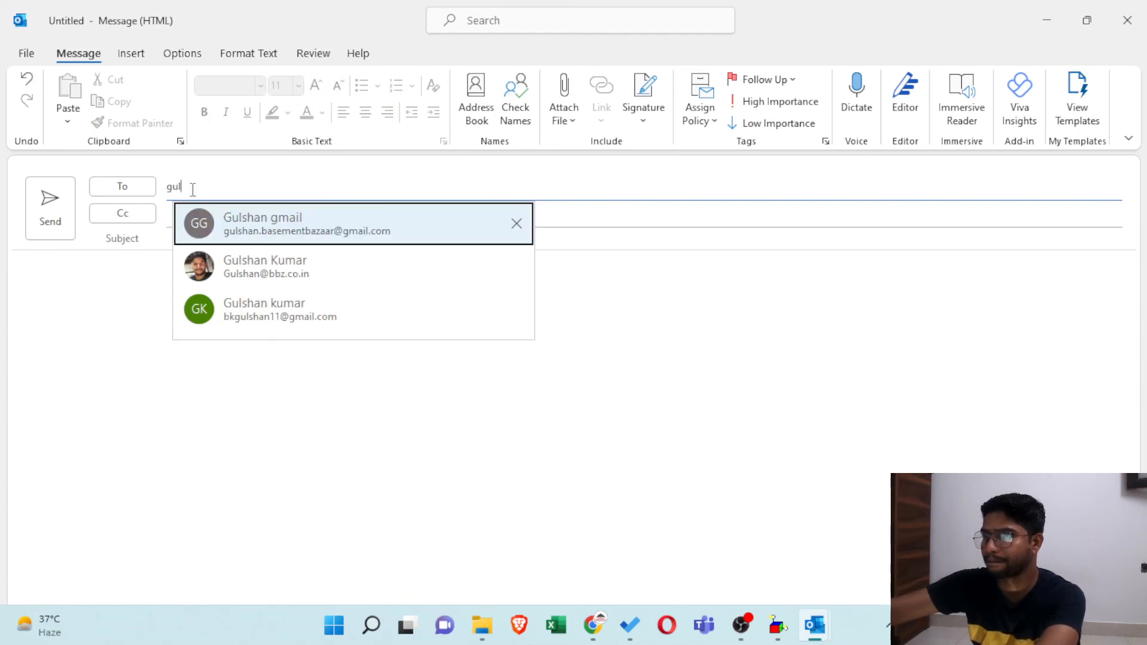
click(289, 270)
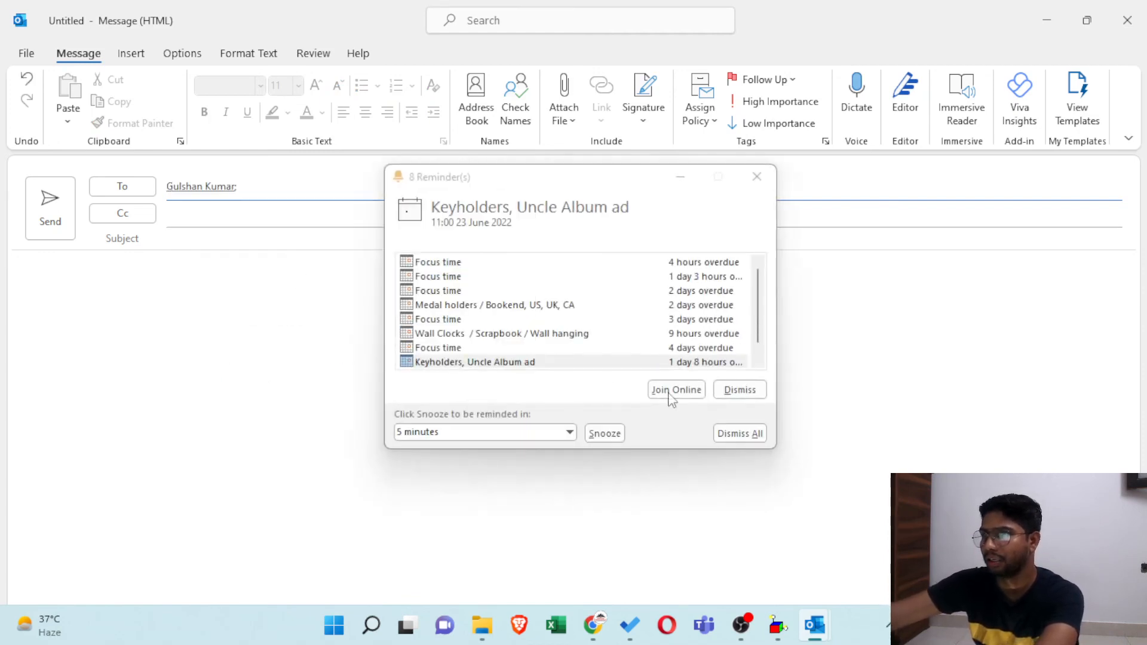
click(757, 177)
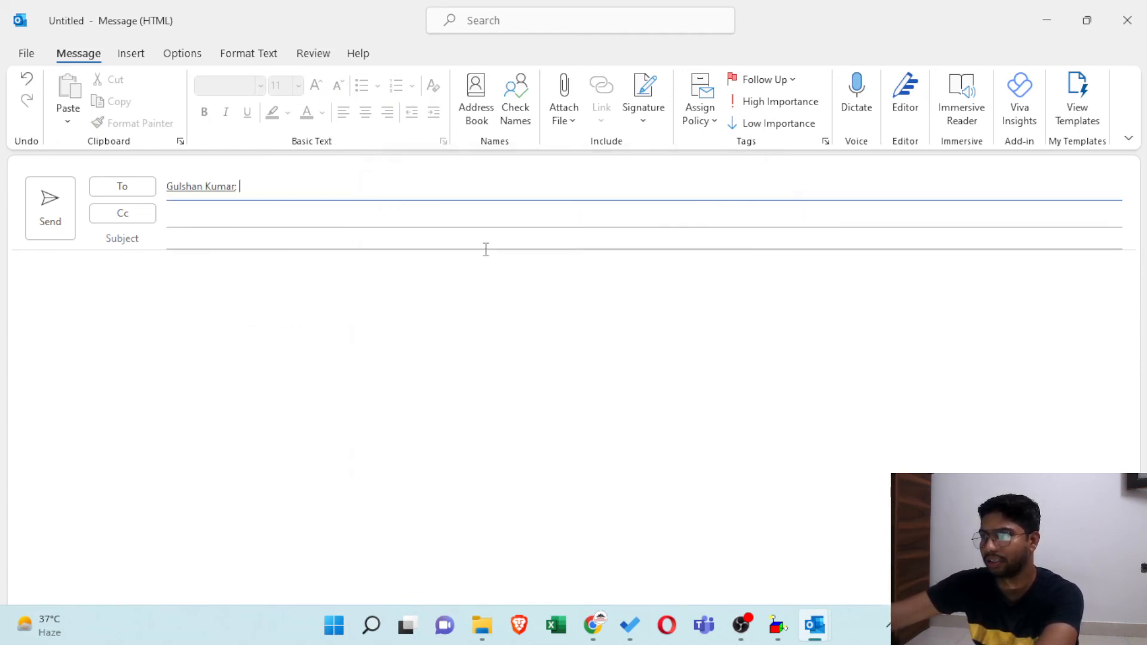
click(208, 239)
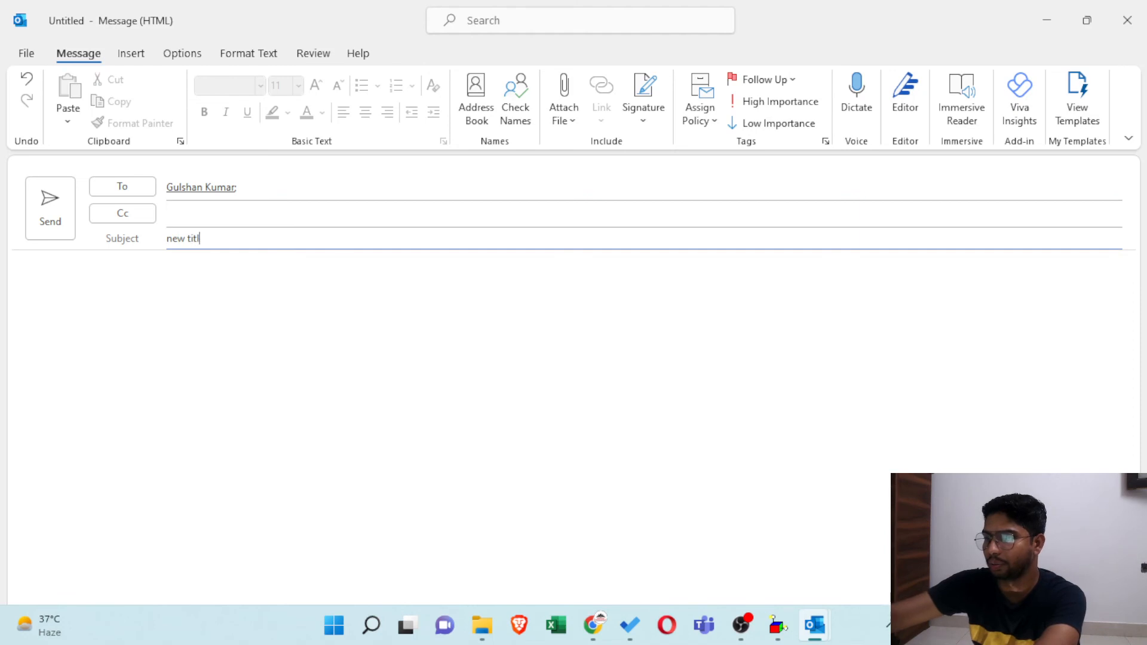
click(137, 284)
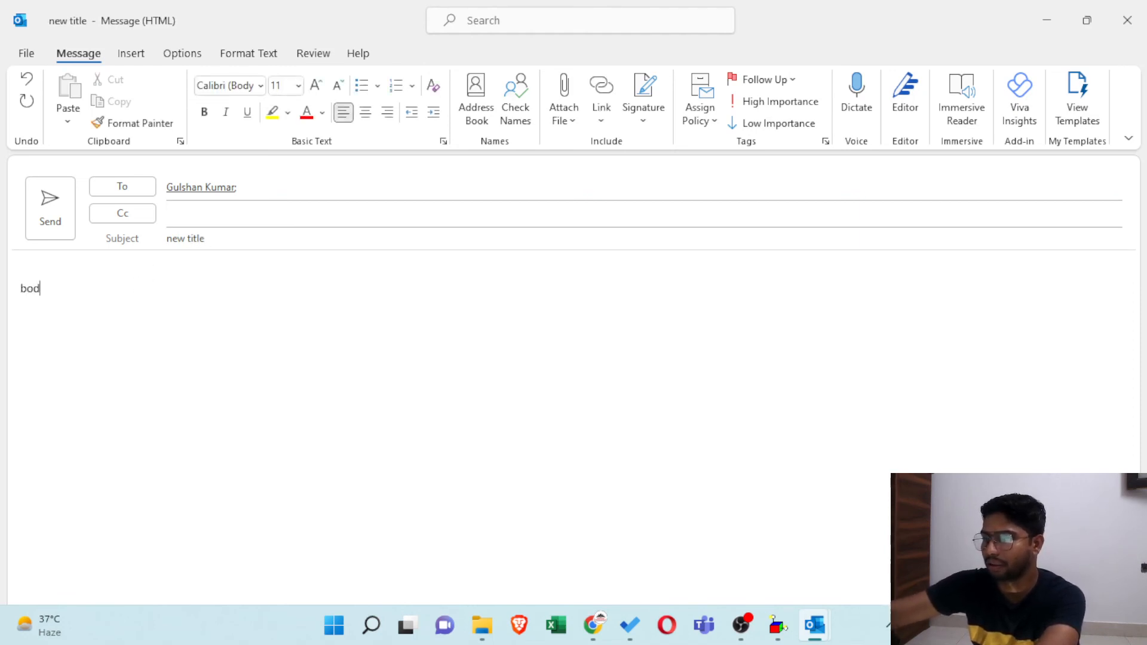
click(51, 200)
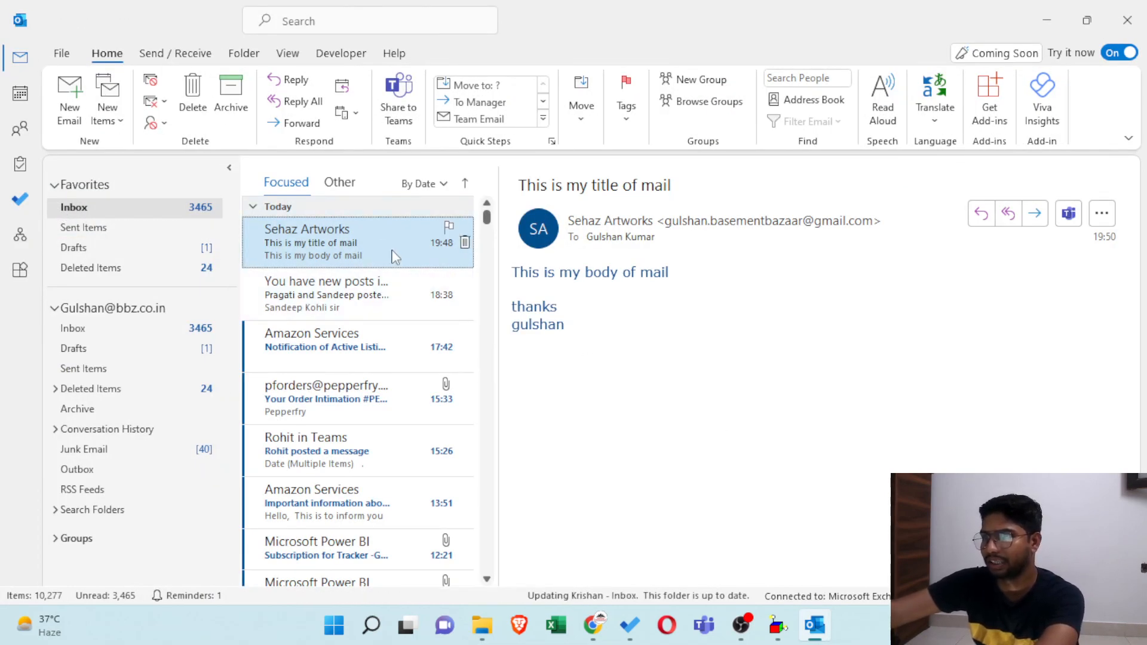
Check the Other and Focused inboxes for the "new title" email, read it and close Outlook.
click(339, 182)
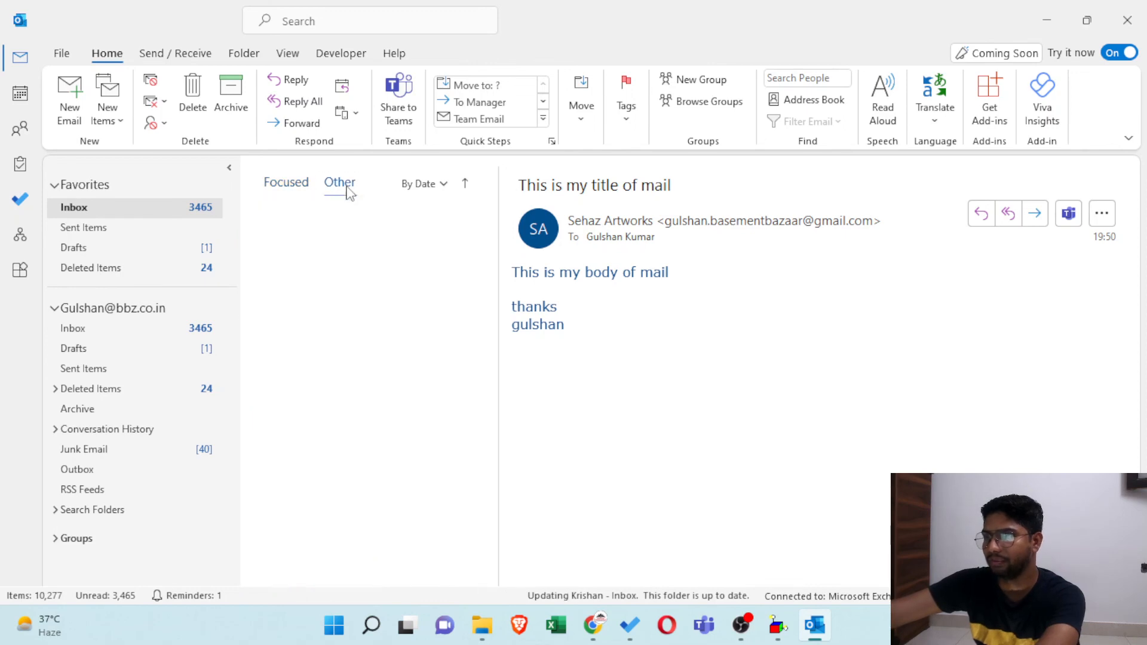
click(295, 190)
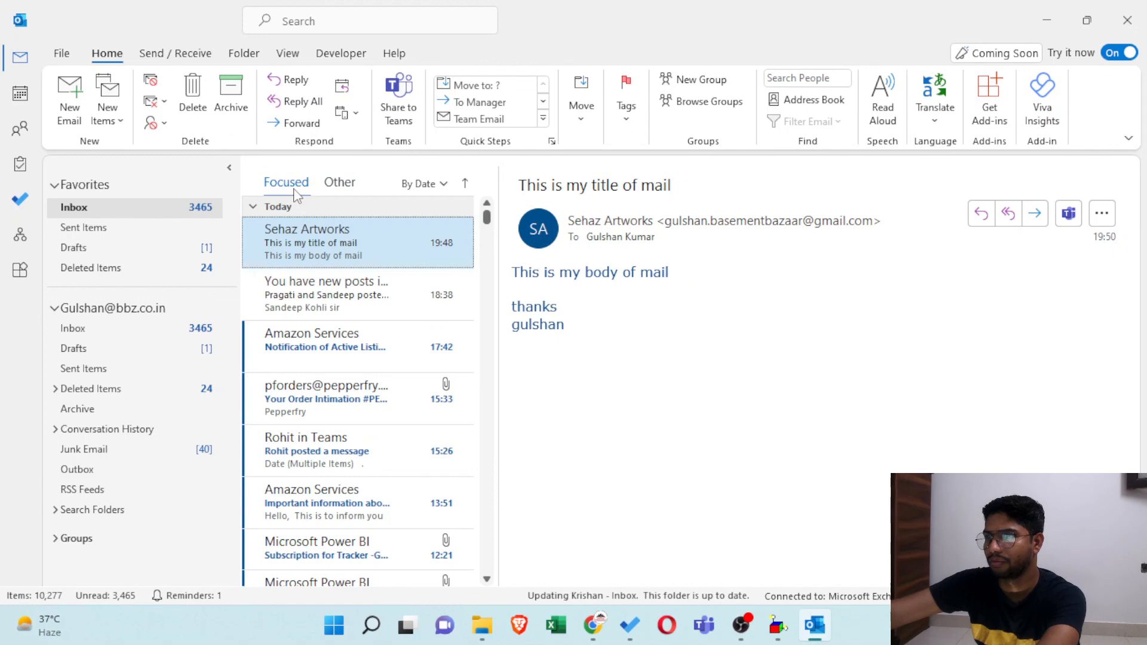
click(336, 251)
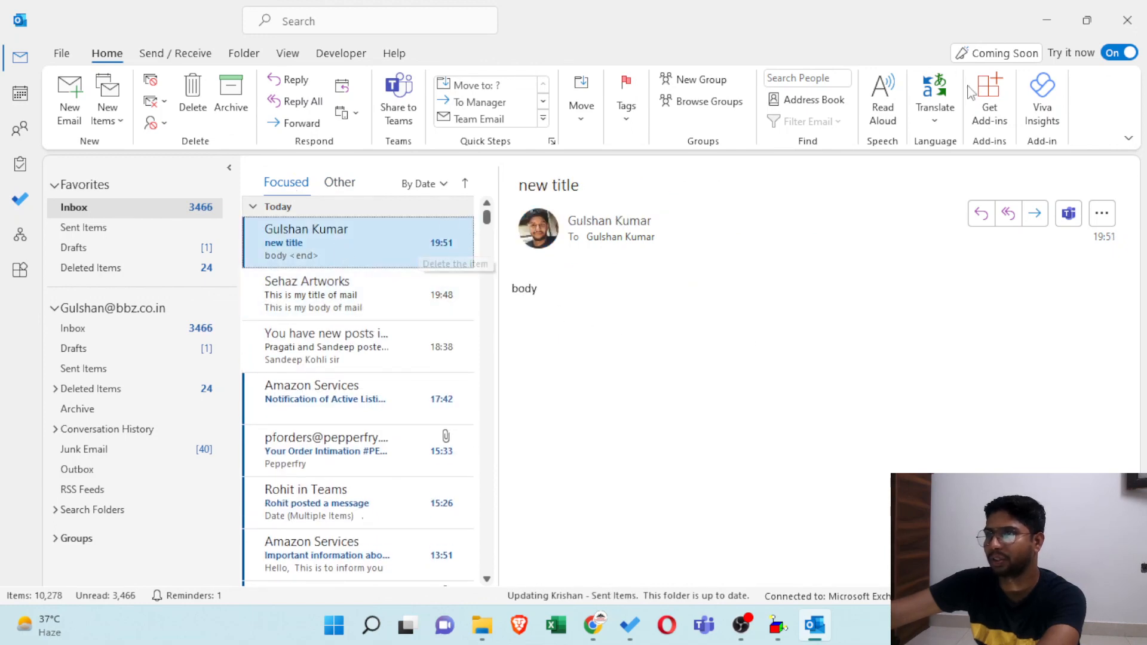
click(1127, 20)
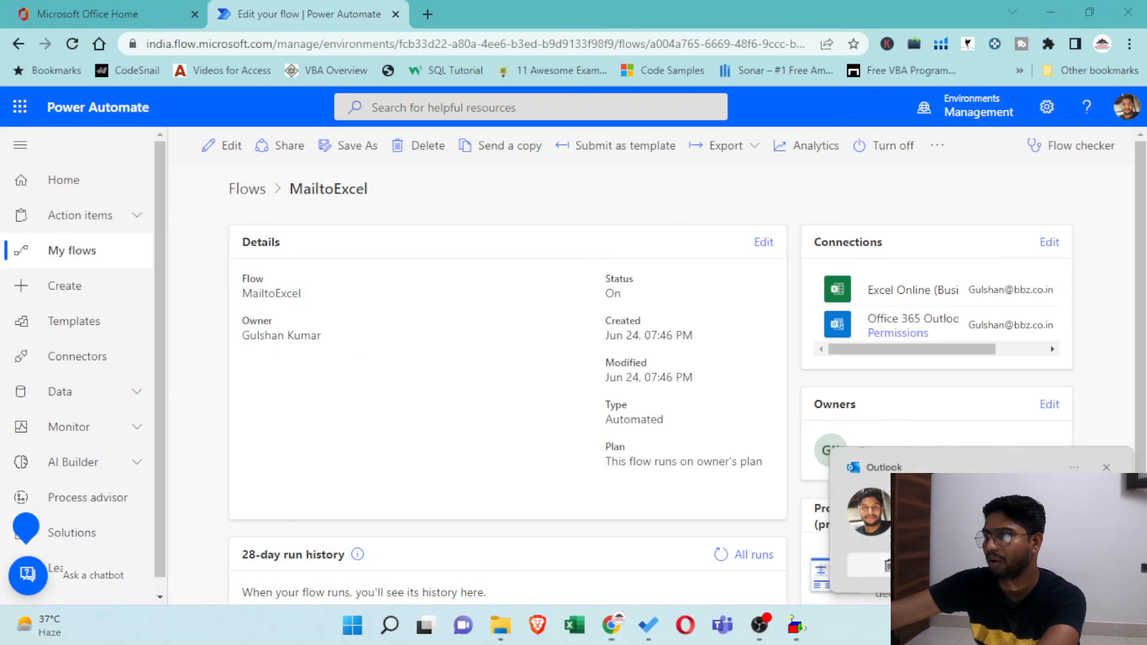
Open MailtoExcel.xlsx from the company OneDrive folder under My files on the Files (D:) drive.
key(super+d)
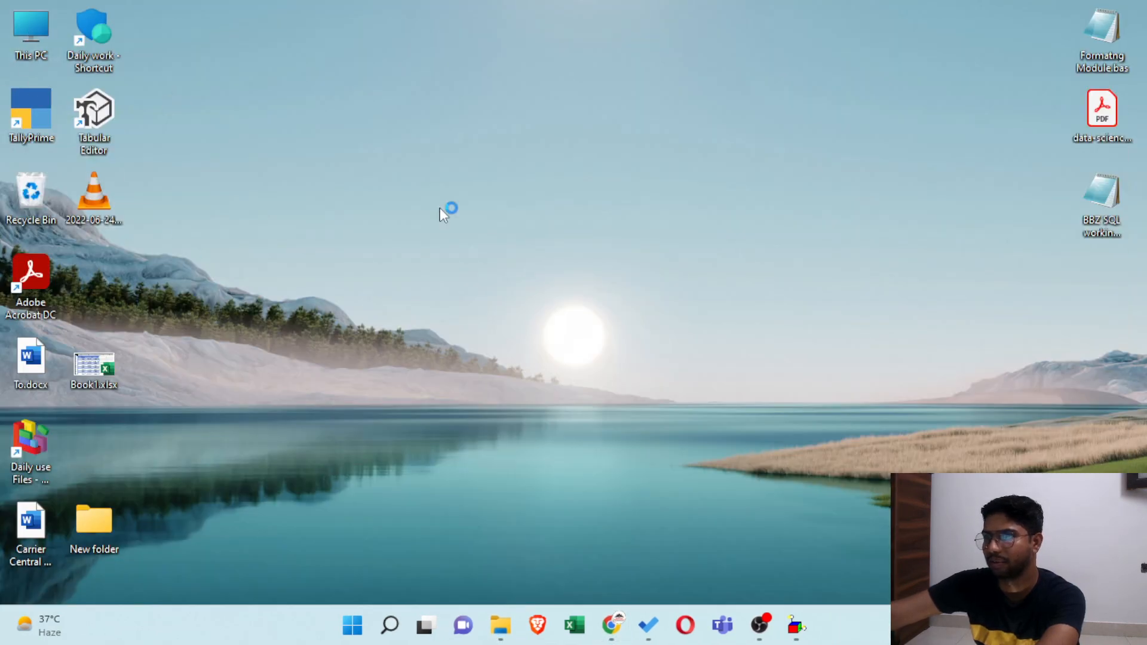
key(super+e)
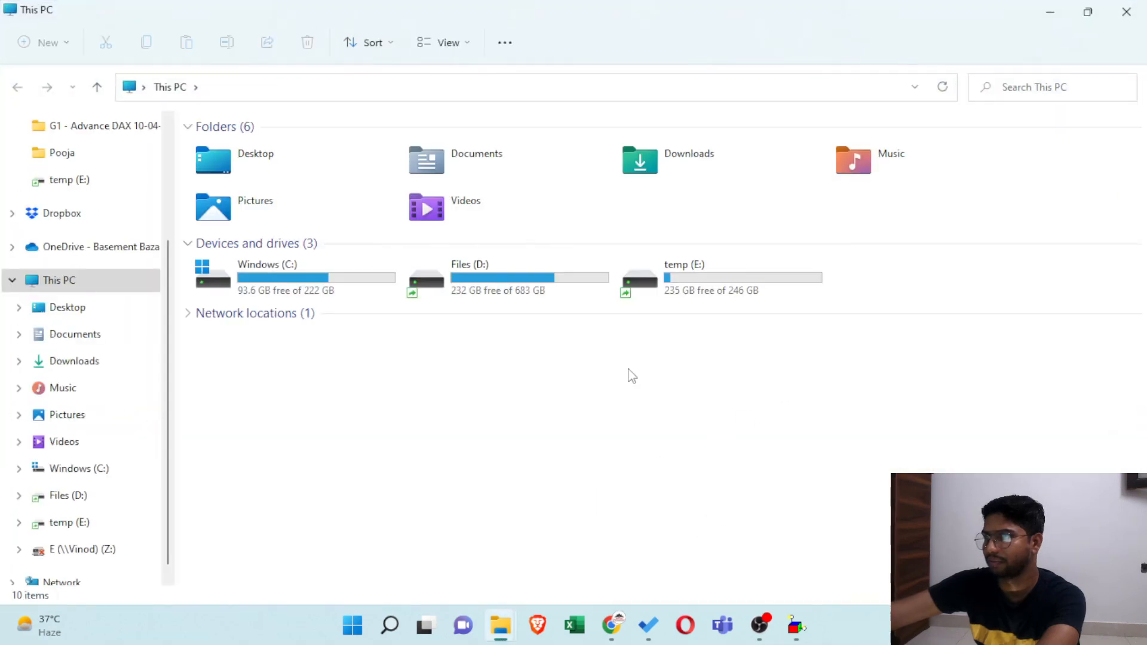
double_click(537, 266)
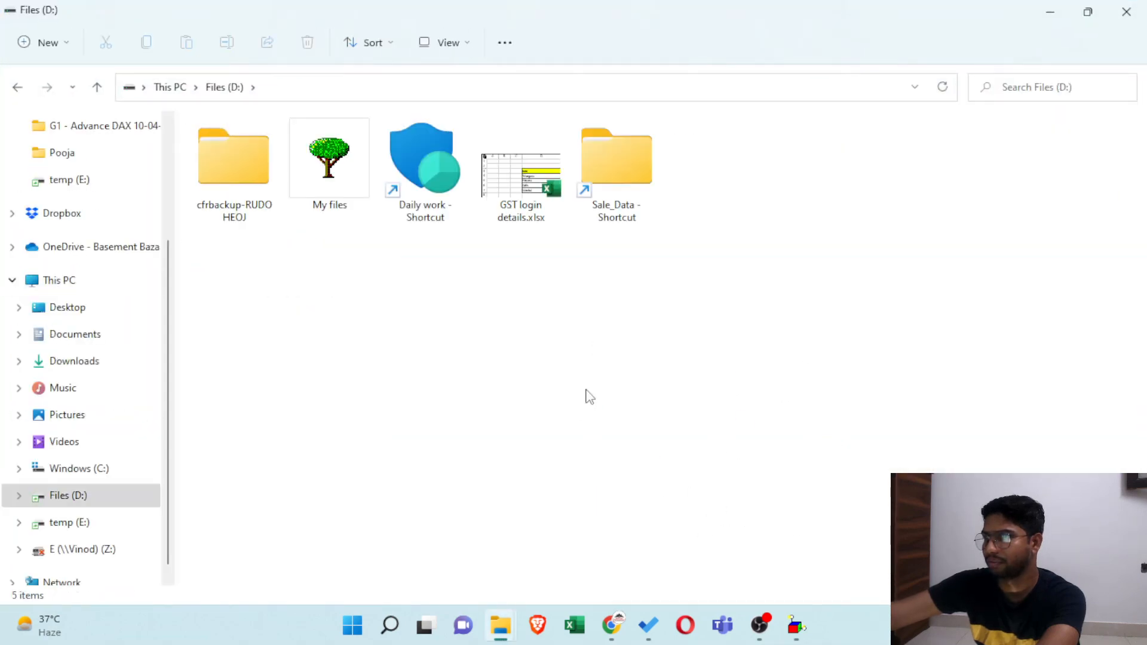
double_click(349, 173)
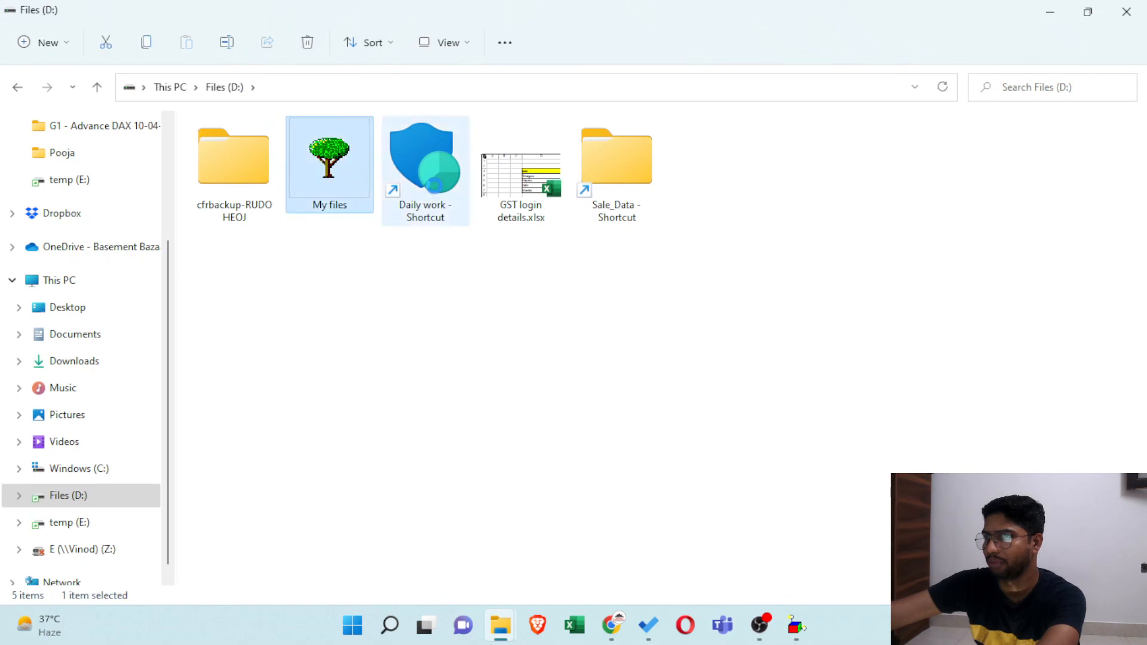
double_click(430, 166)
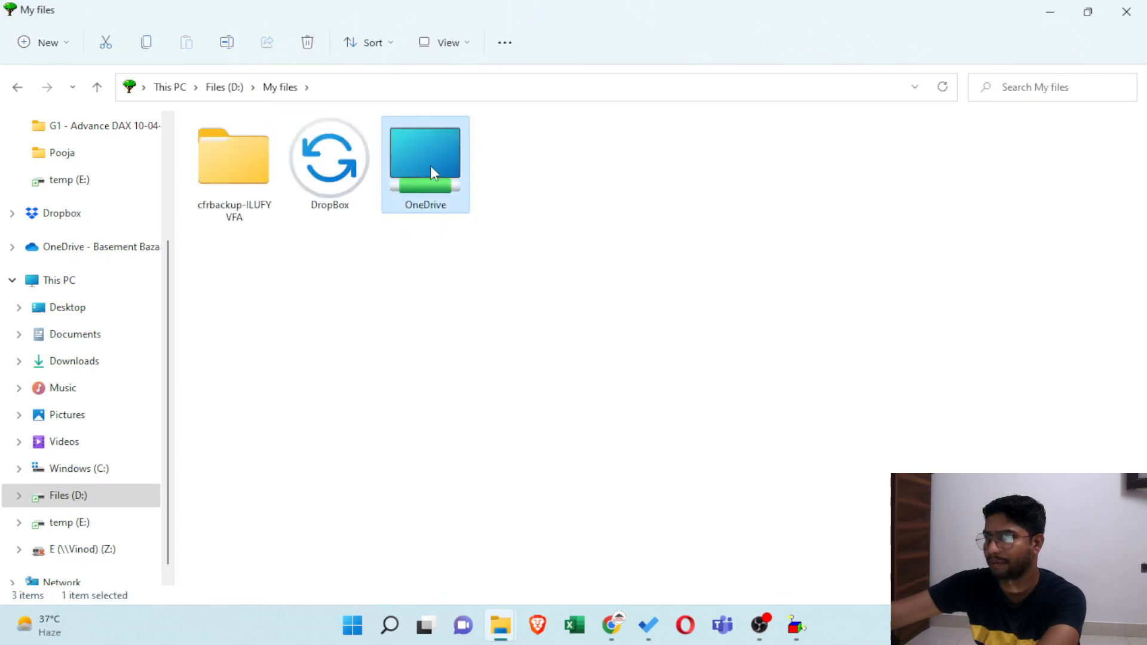
double_click(359, 160)
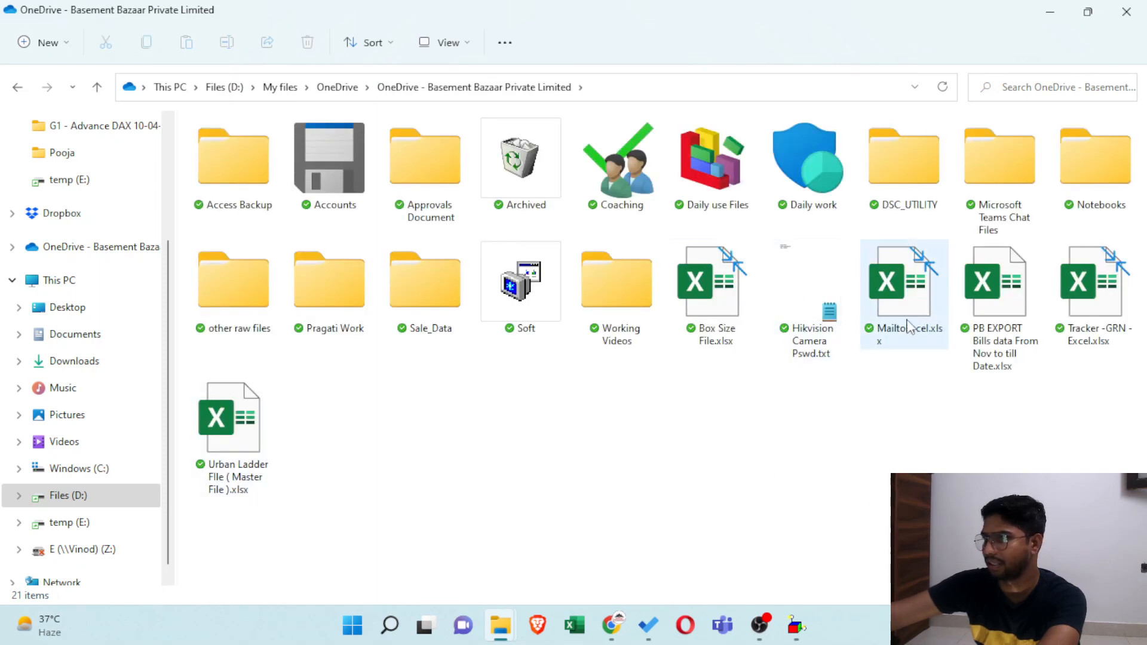
double_click(885, 279)
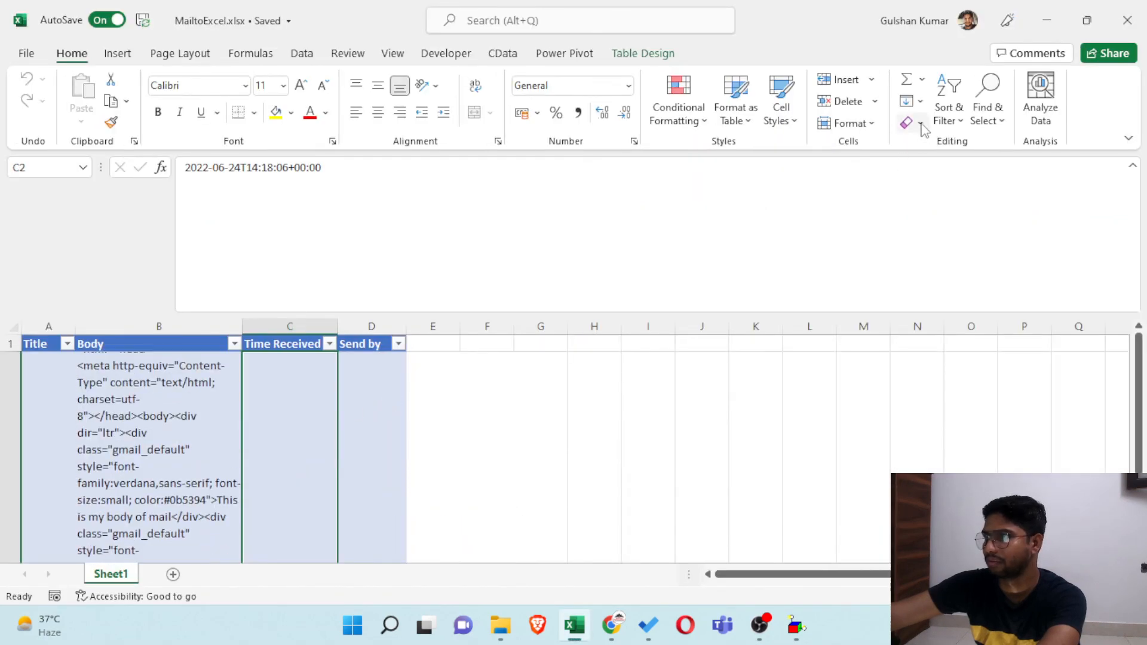
Set the height of row 2, the first email's data row, to 15.
click(860, 124)
click(860, 170)
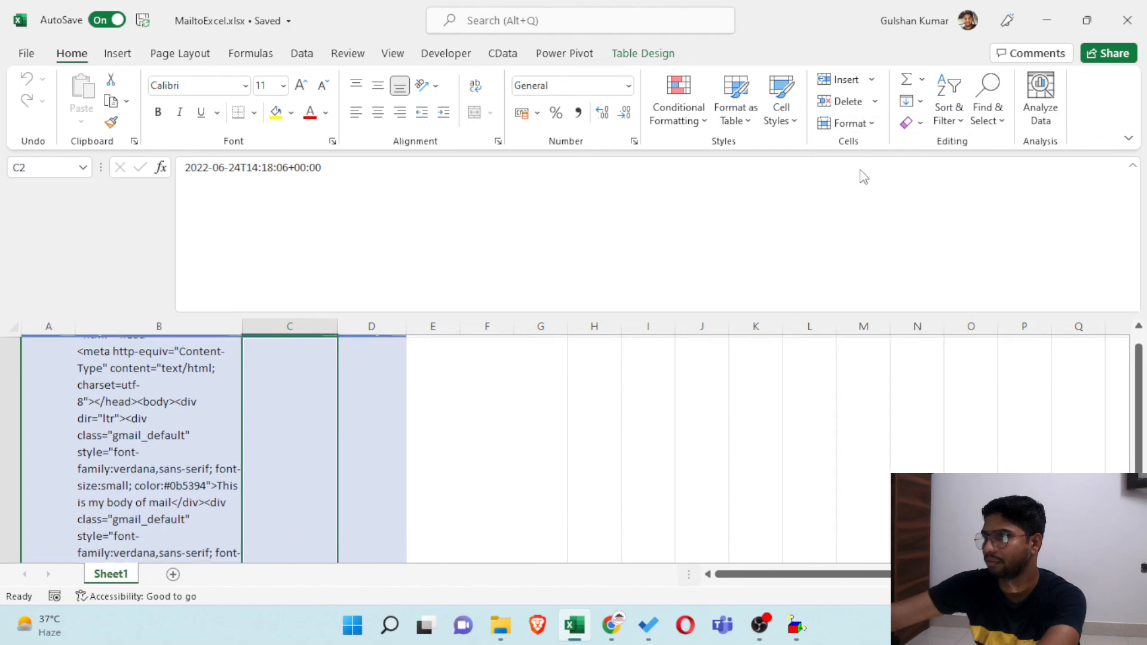
text(1)
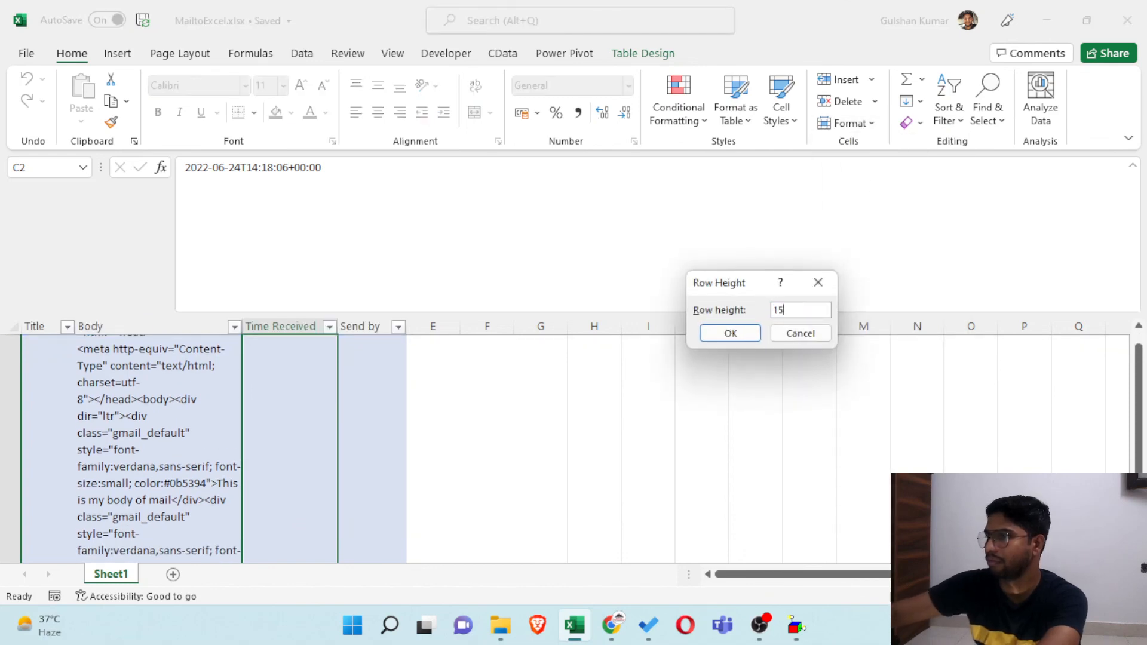
text(5)
key(Return)
Set the height of row 3, the "new title" email's data row, to 15.
click(221, 408)
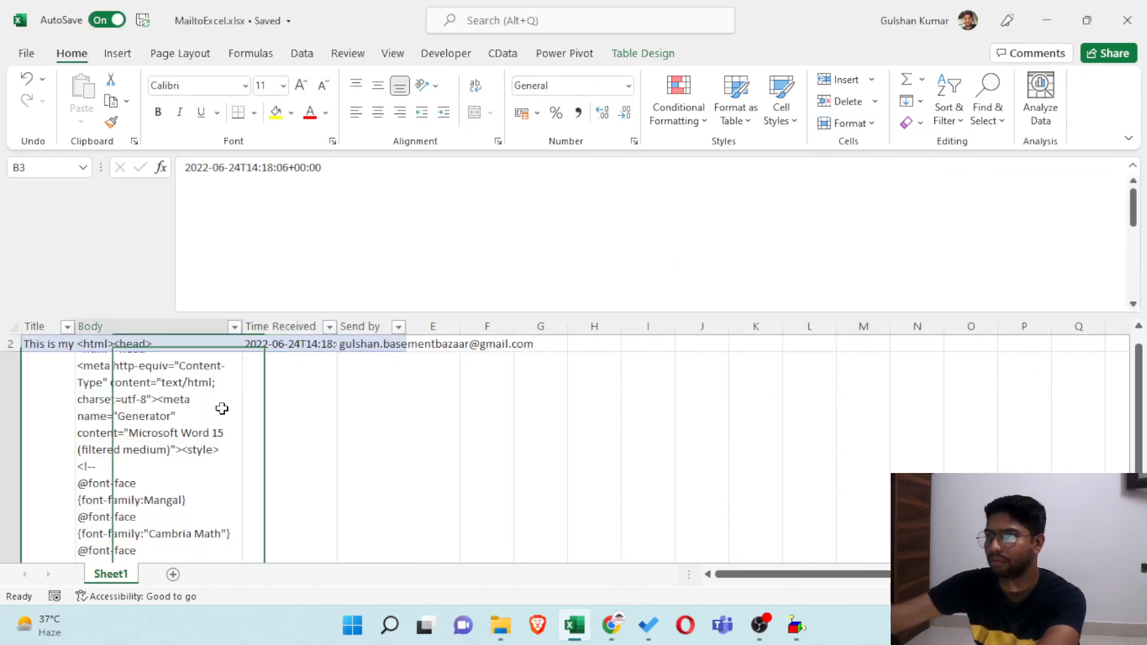
click(921, 123)
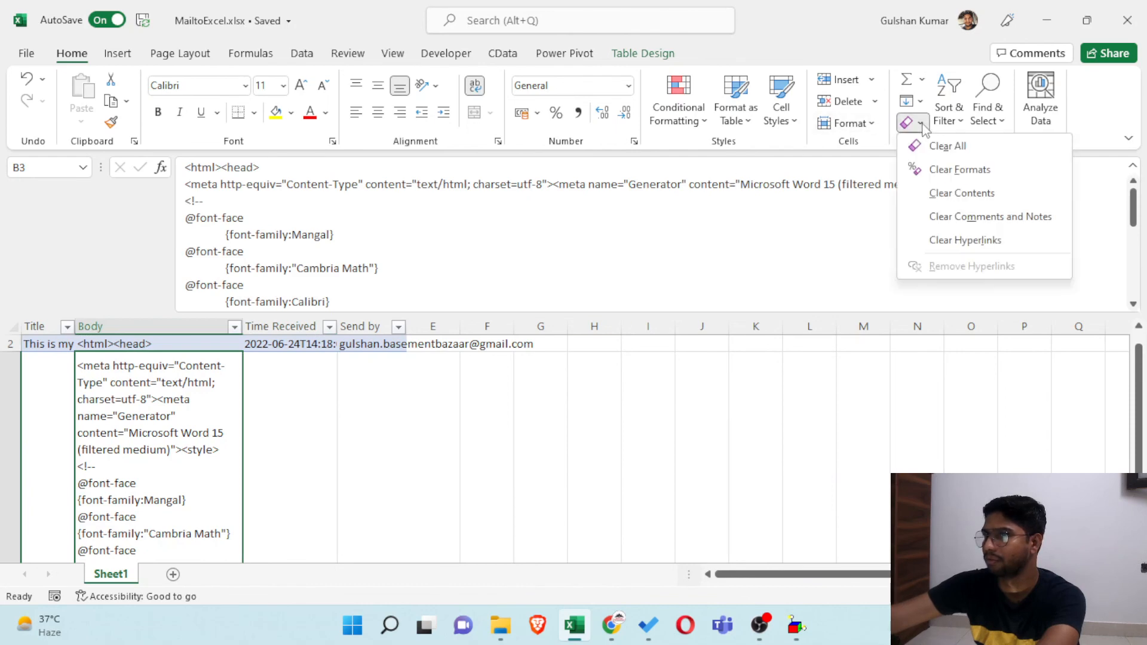
click(869, 124)
click(874, 169)
text(15)
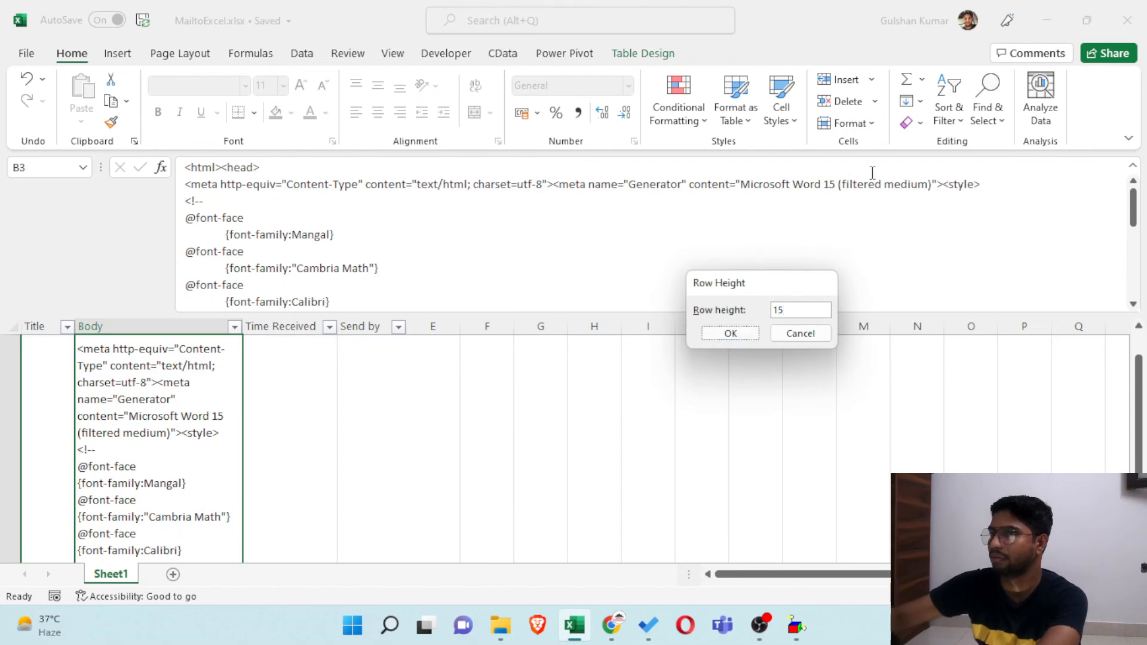
key(Return)
Examine the Title and Body entries of both recorded emails in the Maildata table.
scroll(214, 373, up, 1)
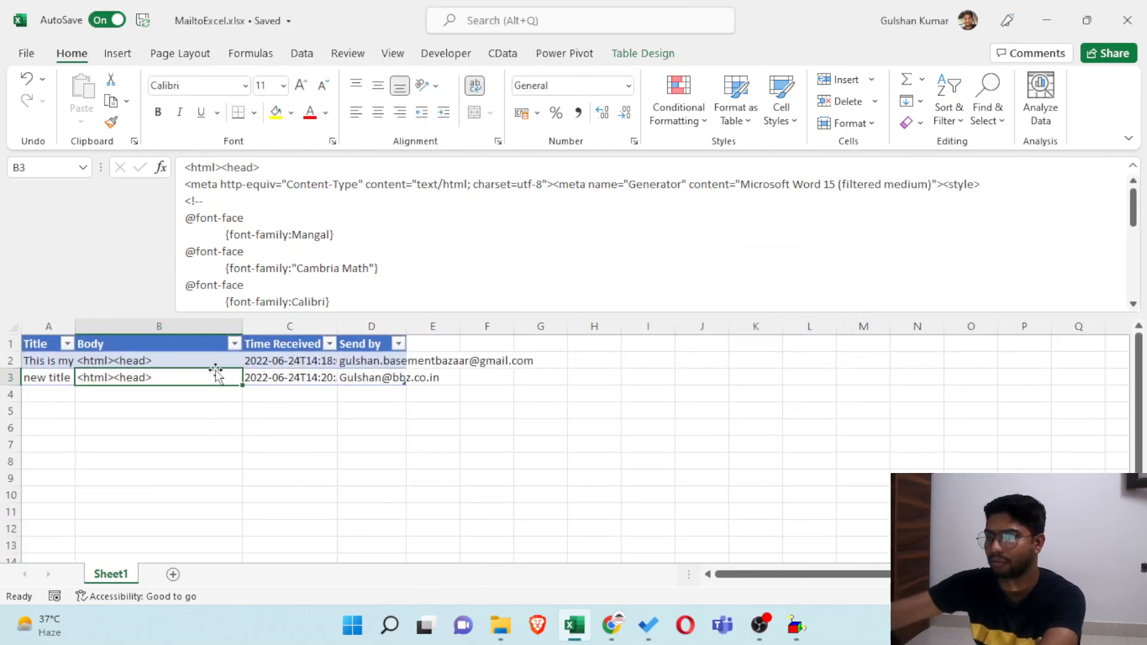
key(Up)
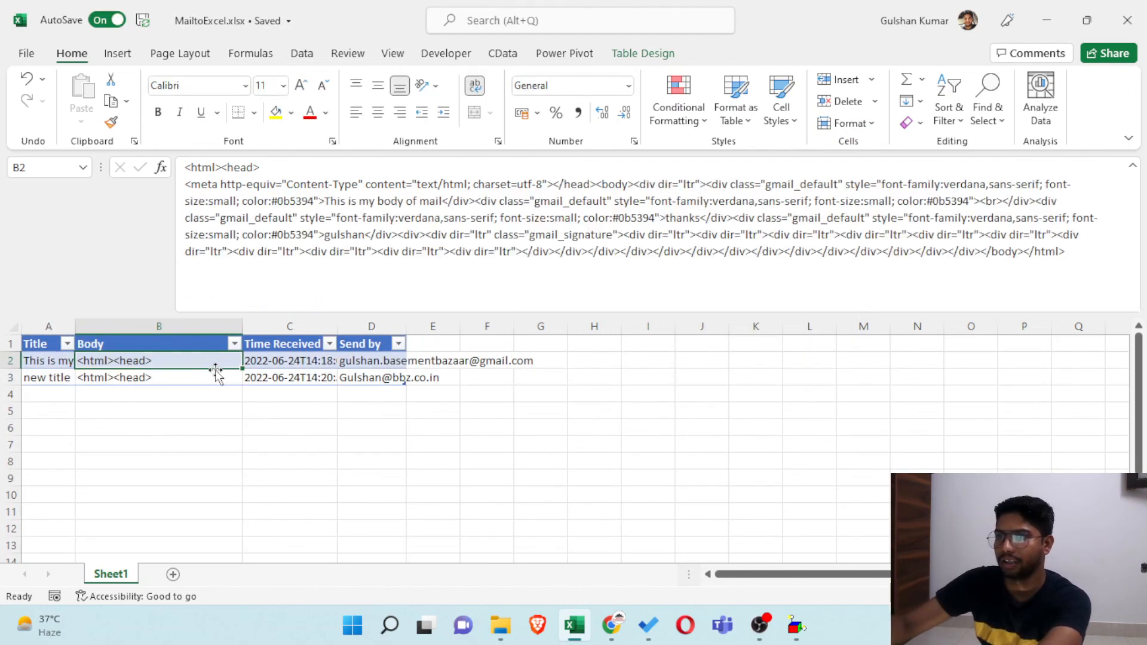
key(Left)
key(Up)
key(Down)
key(Down)
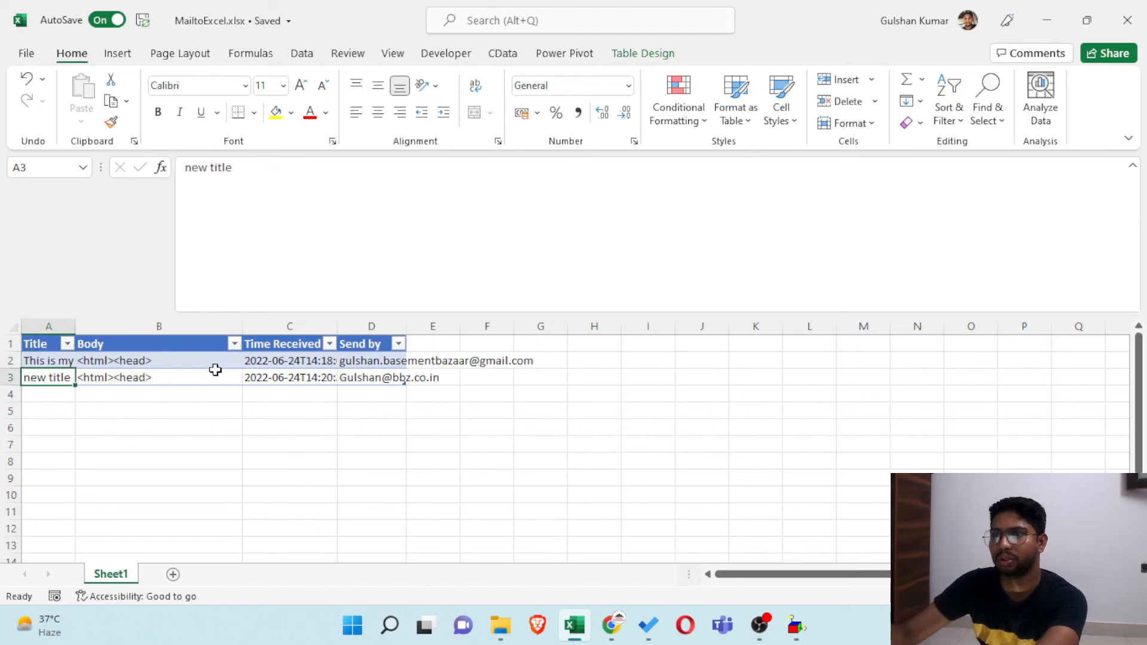
key(Up)
key(Up)
key(Right)
key(Down)
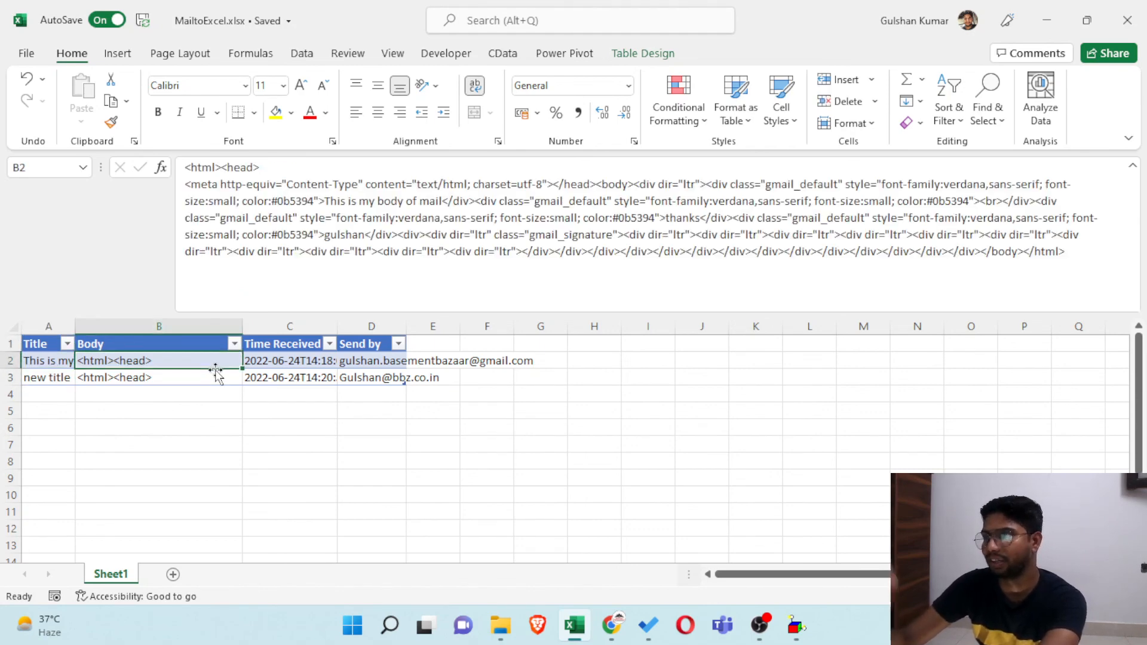
key(Down)
key(Up)
key(Up)
Examine the Time Received and Send by entries of both recorded emails and close the workbook.
key(Right)
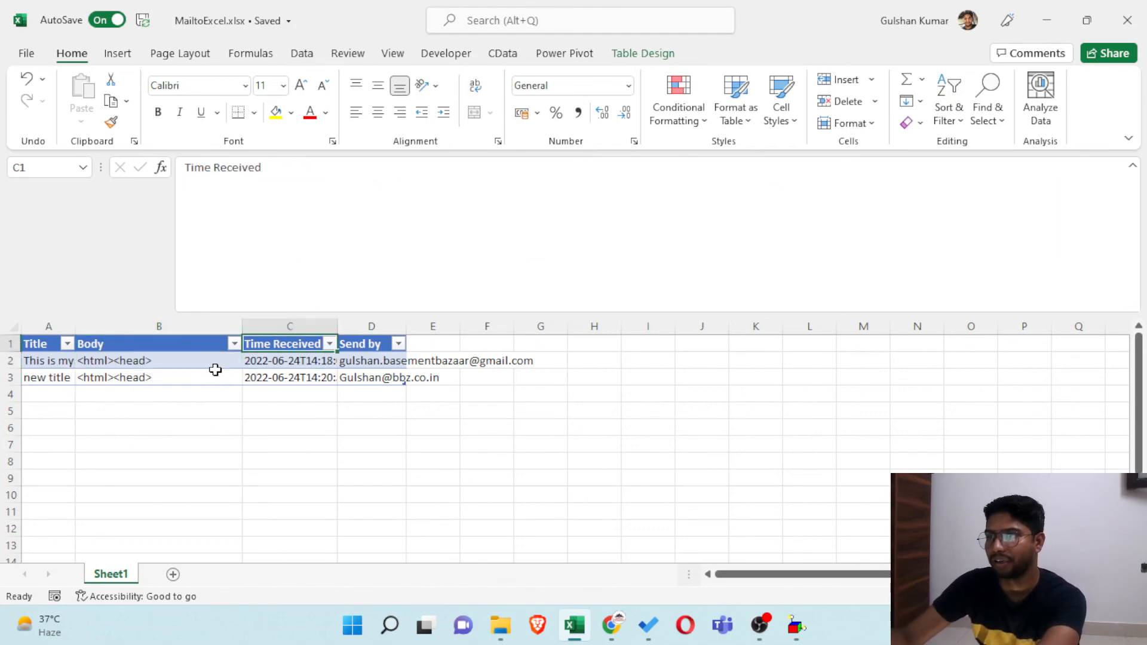
key(Down)
key(Down)
key(Up)
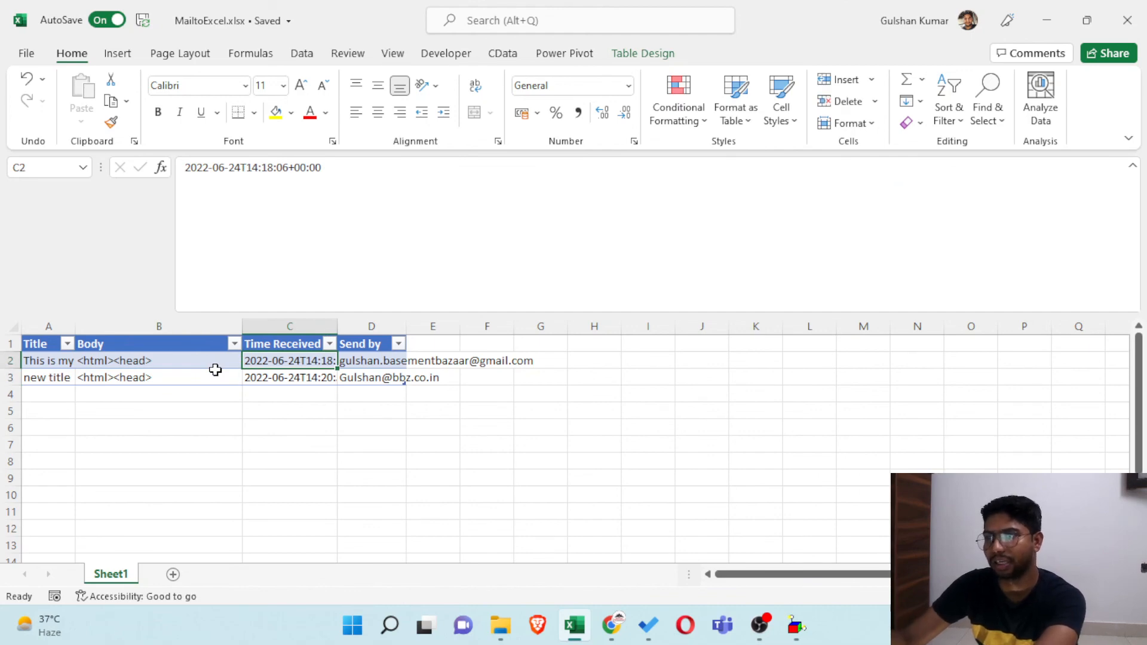
key(Down)
key(Up)
key(Right)
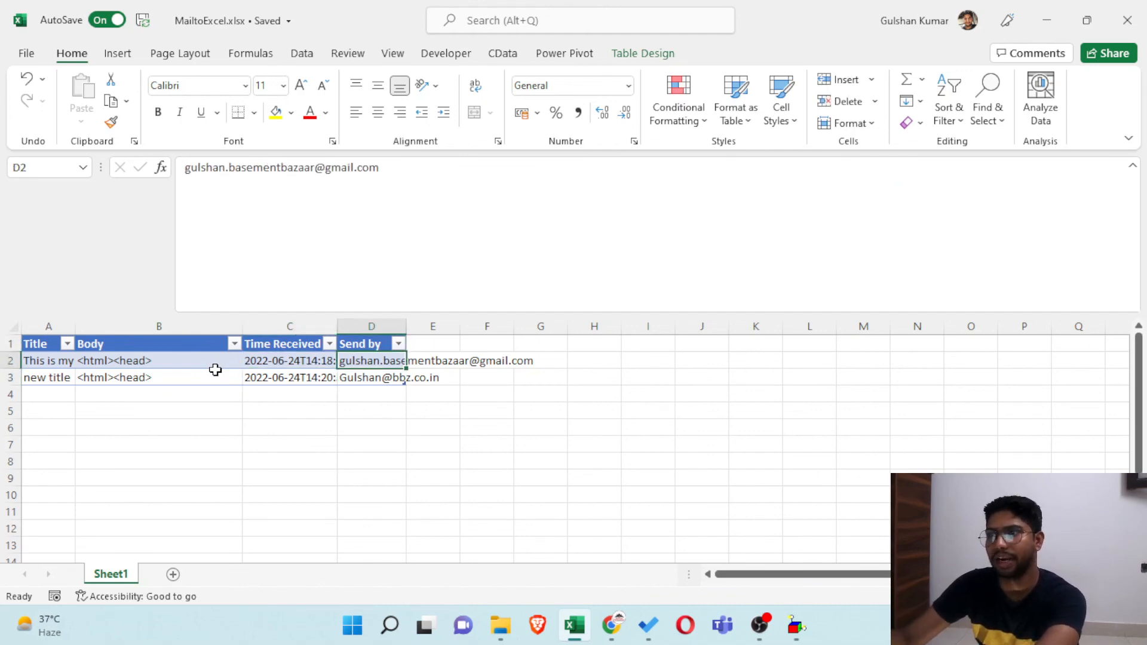
key(Down)
key(Left)
key(Up)
key(Up)
key(Left)
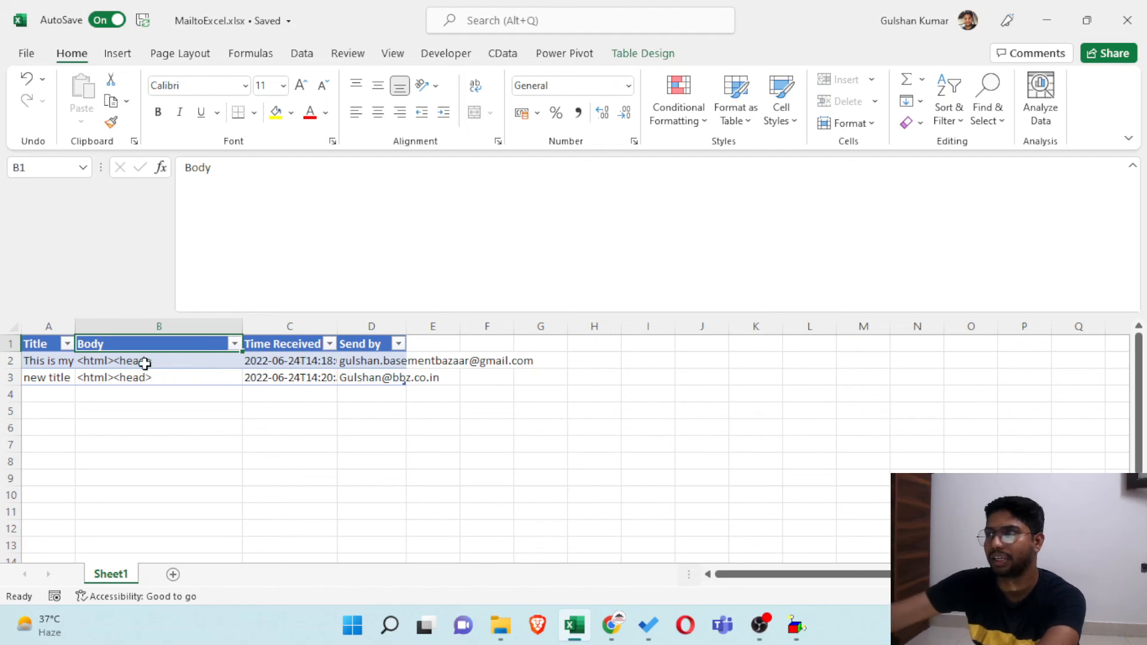
click(1126, 13)
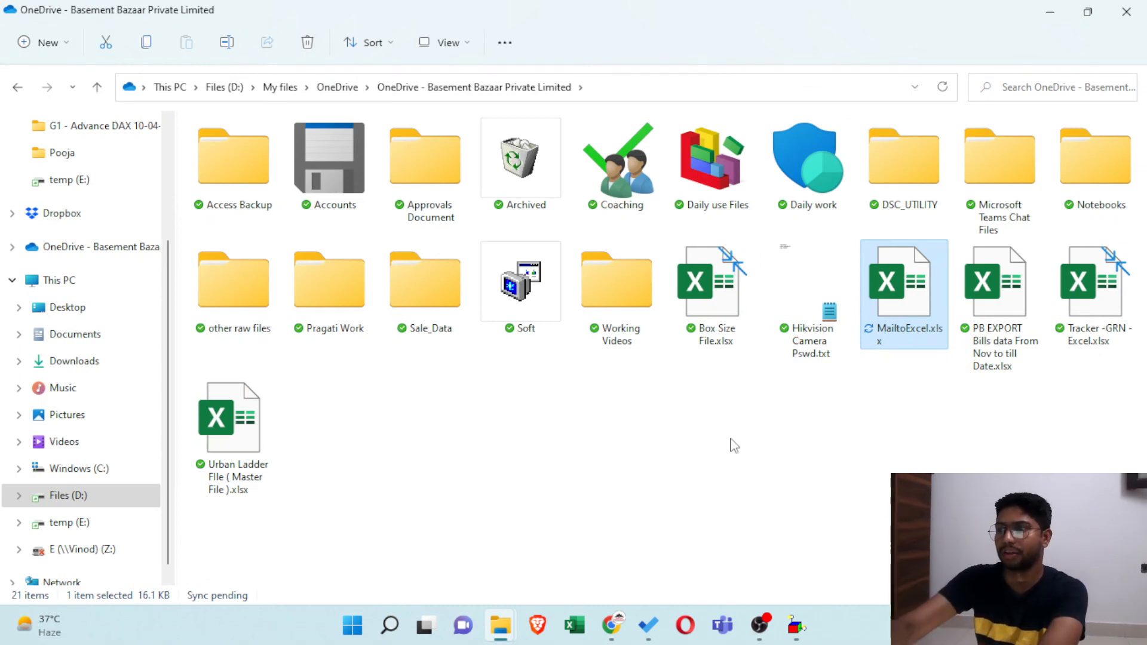
key(super+v)
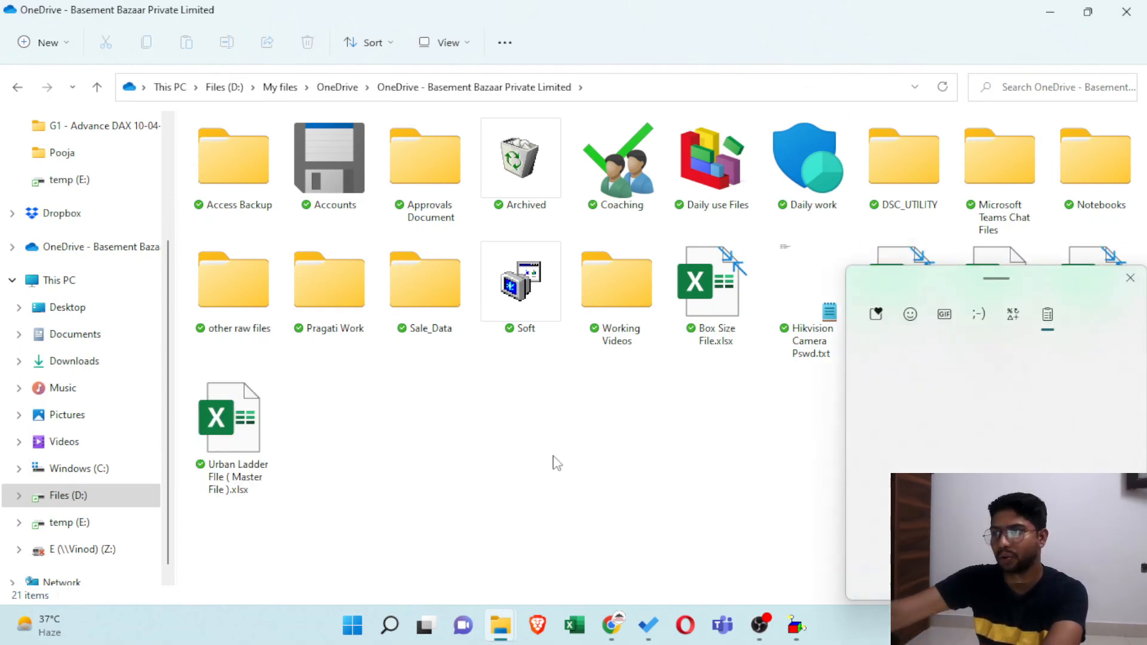
click(575, 443)
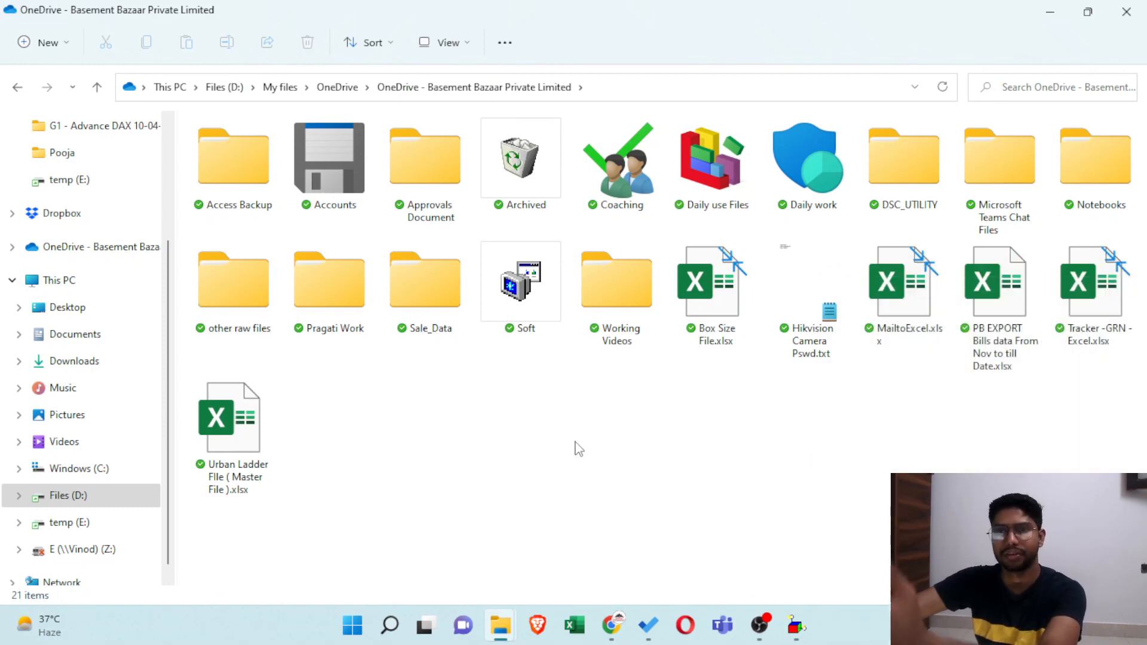